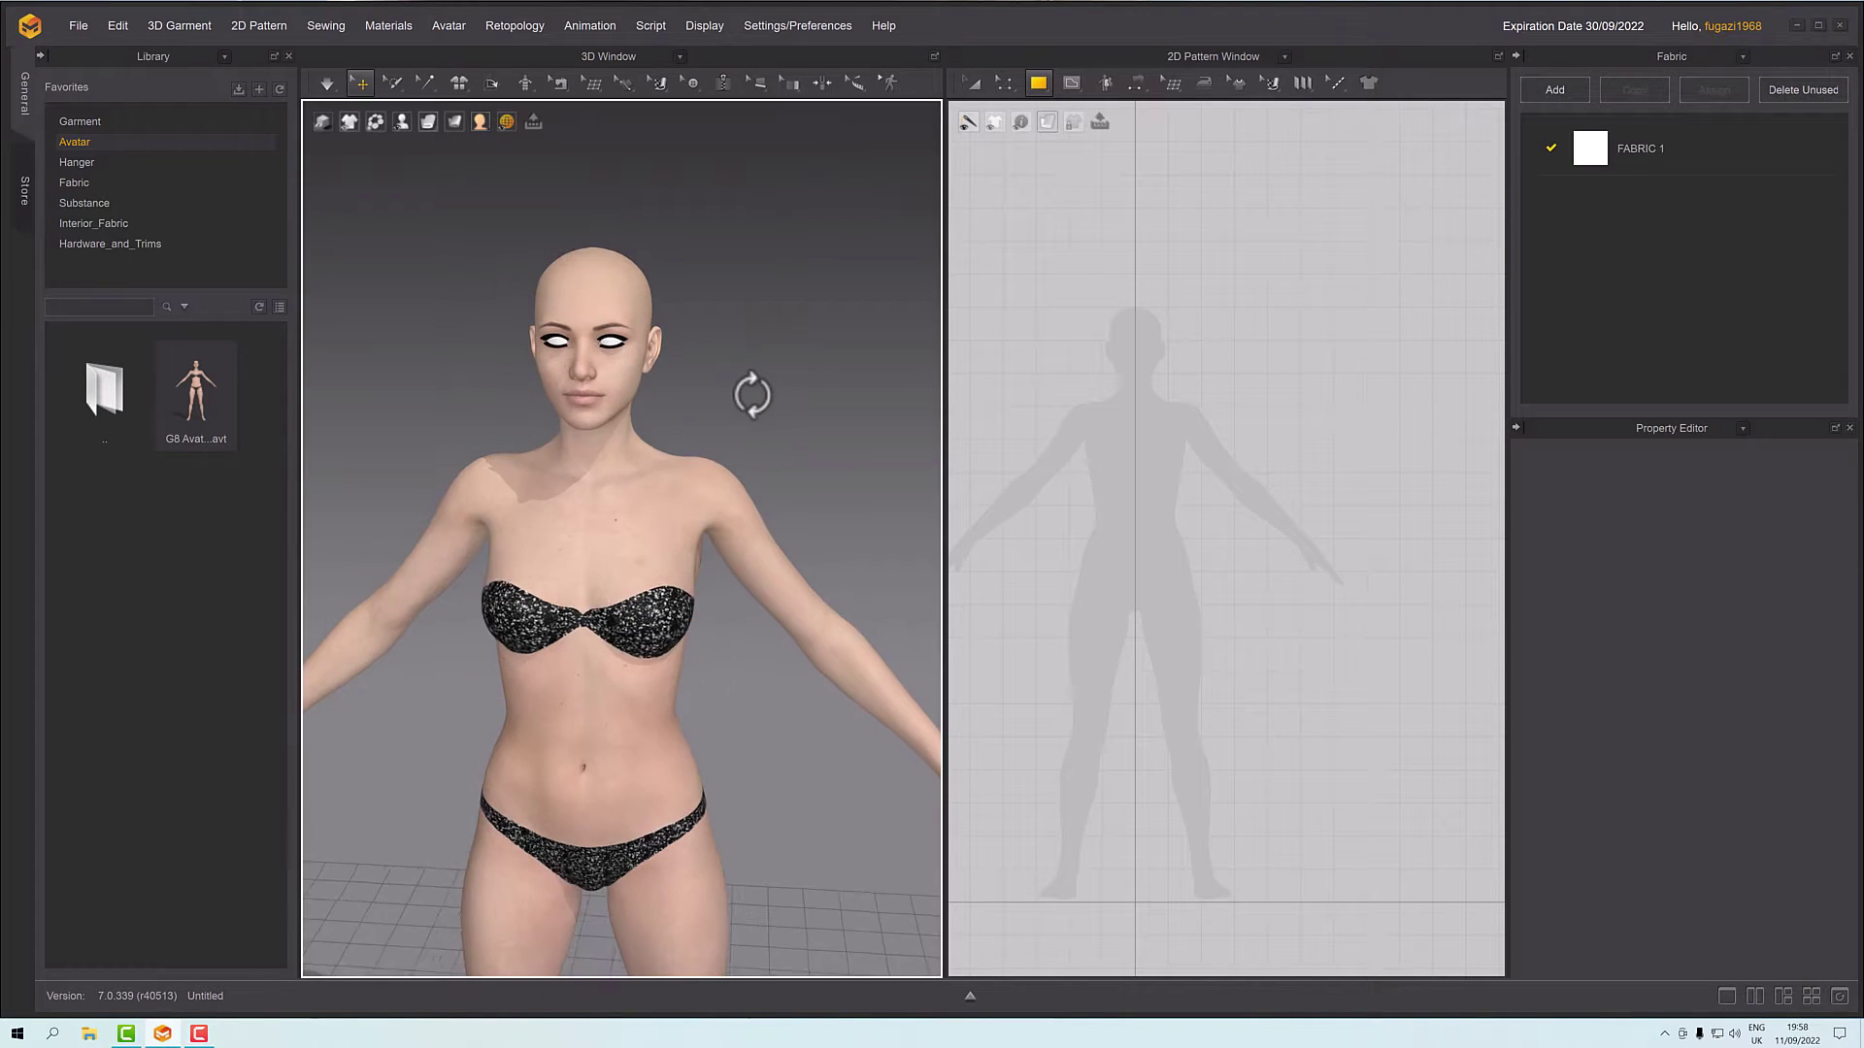
# - Draw a tall rectangle pattern over the avatar's torso in the 2D window
pyautogui.moveTo(748, 406)
pyautogui.mouseDown(button='middle')
pyautogui.moveTo(754, 381)
pyautogui.moveTo(802, 416)
pyautogui.moveTo(778, 420)
pyautogui.mouseUp(button='middle')
pyautogui.scroll(-2, 759, 393)
pyautogui.scroll(2, 759, 393)
pyautogui.scroll(3, 794, 466)
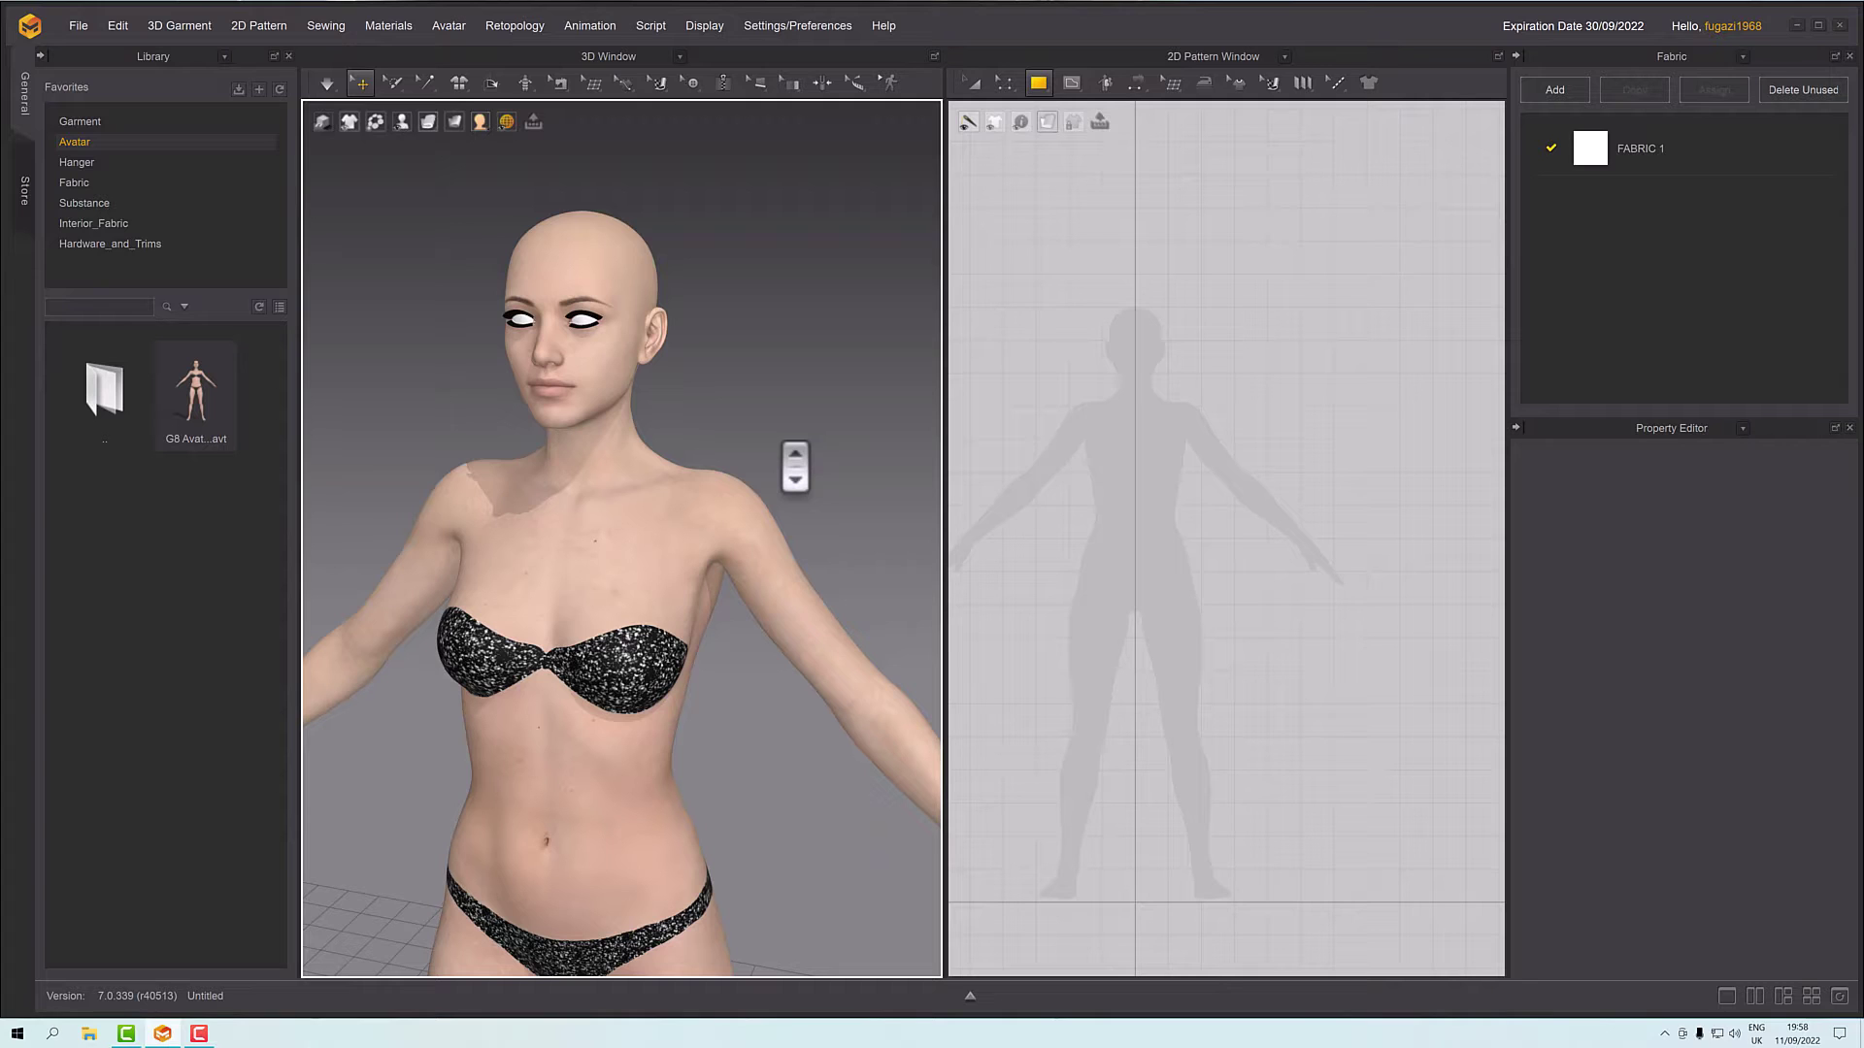
pyautogui.moveTo(779, 429); pyautogui.dragTo(774, 433, button='right')
pyautogui.moveTo(778, 441); pyautogui.dragTo(776, 405, button='middle')
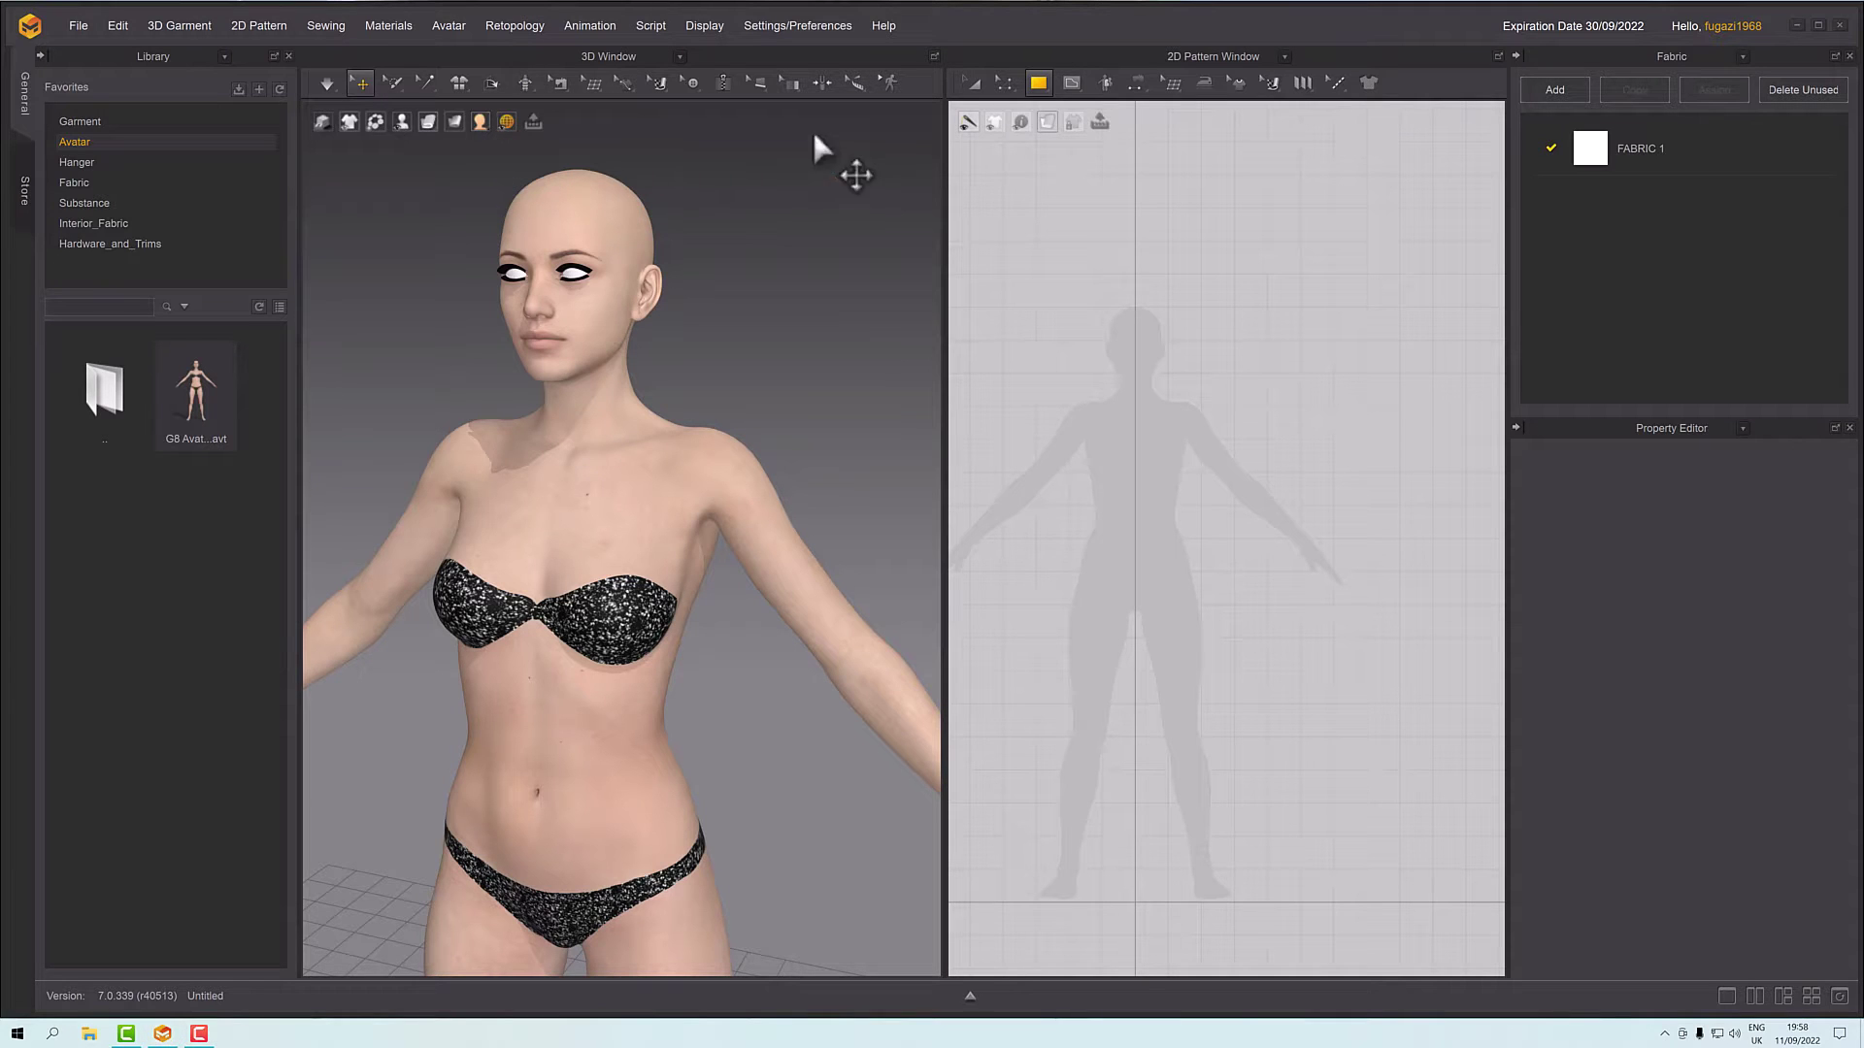
pyautogui.click(1036, 84)
pyautogui.click(1093, 142)
pyautogui.moveTo(1178, 340); pyautogui.dragTo(1255, 594)
# - Rotate the panel horizontal, lift it to shoulder height, and simulate it
pyautogui.moveTo(844, 524); pyautogui.dragTo(641, 545, button='right')
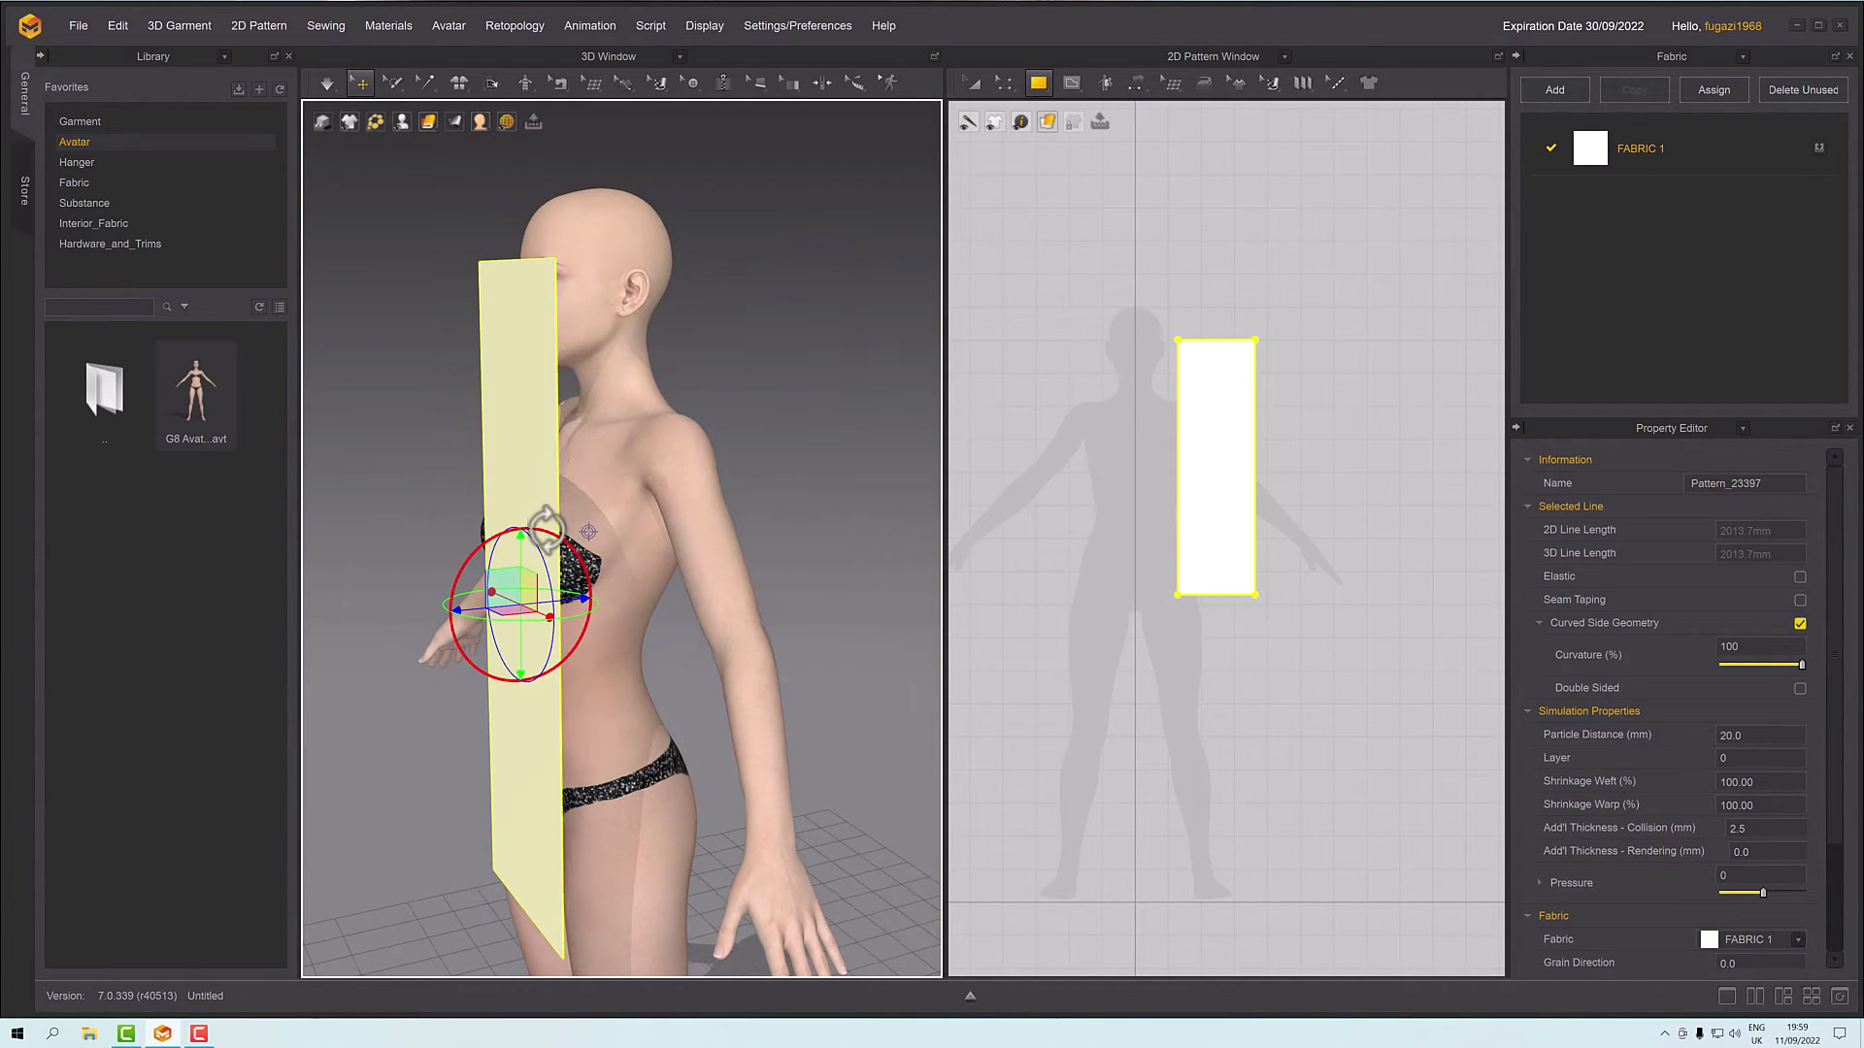
pyautogui.moveTo(566, 544); pyautogui.dragTo(602, 629)
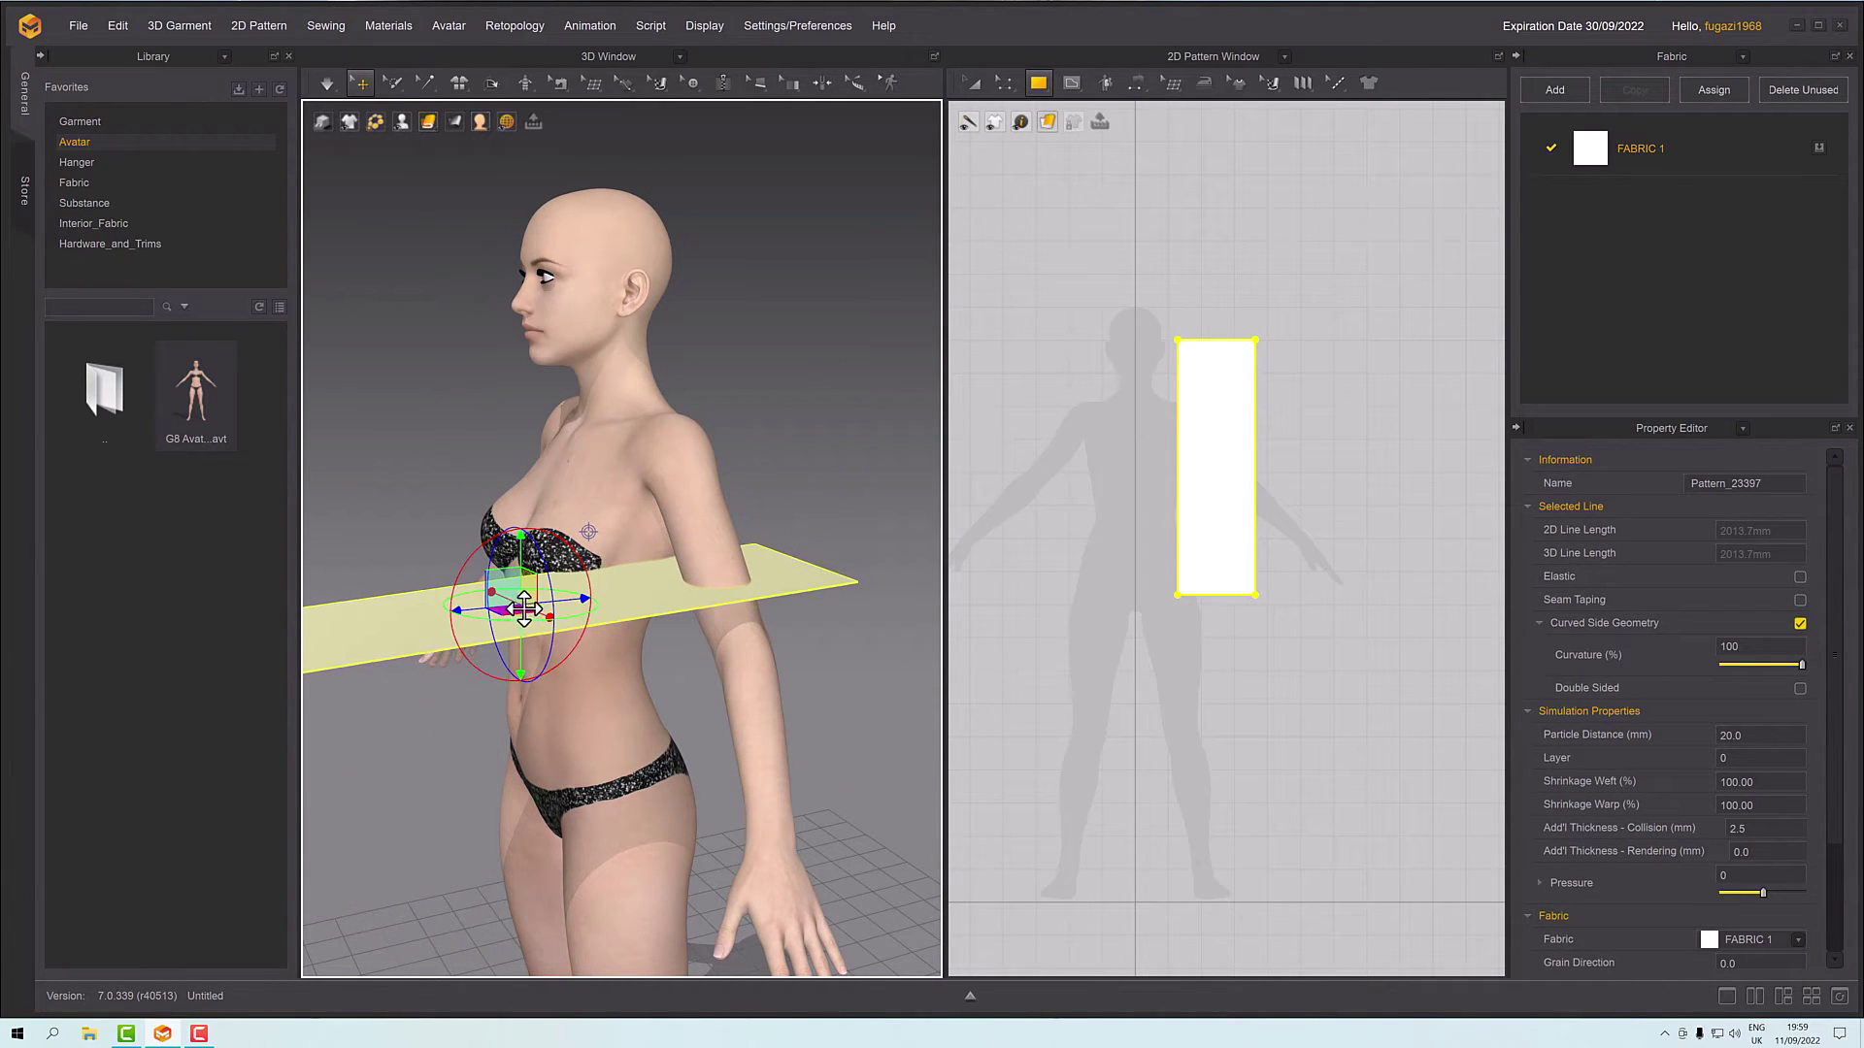
pyautogui.moveTo(511, 592); pyautogui.dragTo(680, 387)
pyautogui.moveTo(731, 405); pyautogui.dragTo(795, 417, button='right')
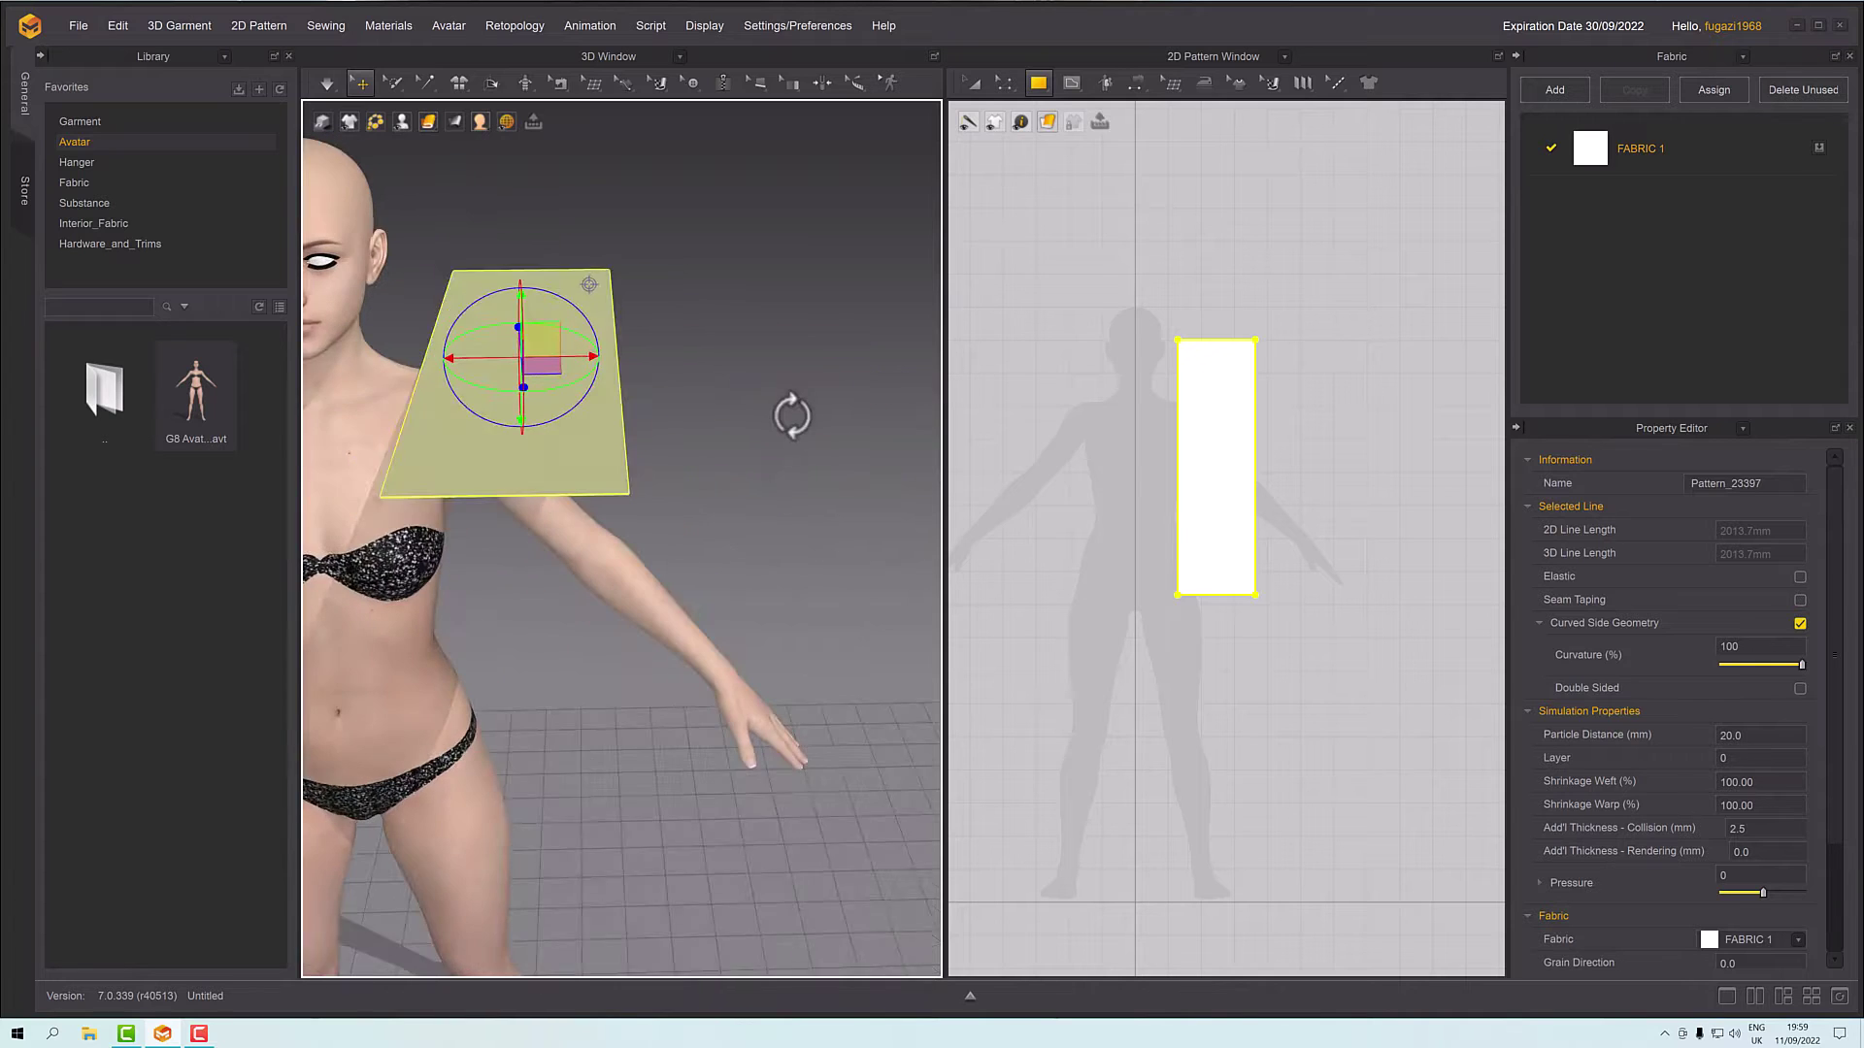
pyautogui.moveTo(783, 447); pyautogui.dragTo(792, 458, button='middle')
pyautogui.moveTo(792, 458); pyautogui.dragTo(784, 515, button='right')
pyautogui.press('space')
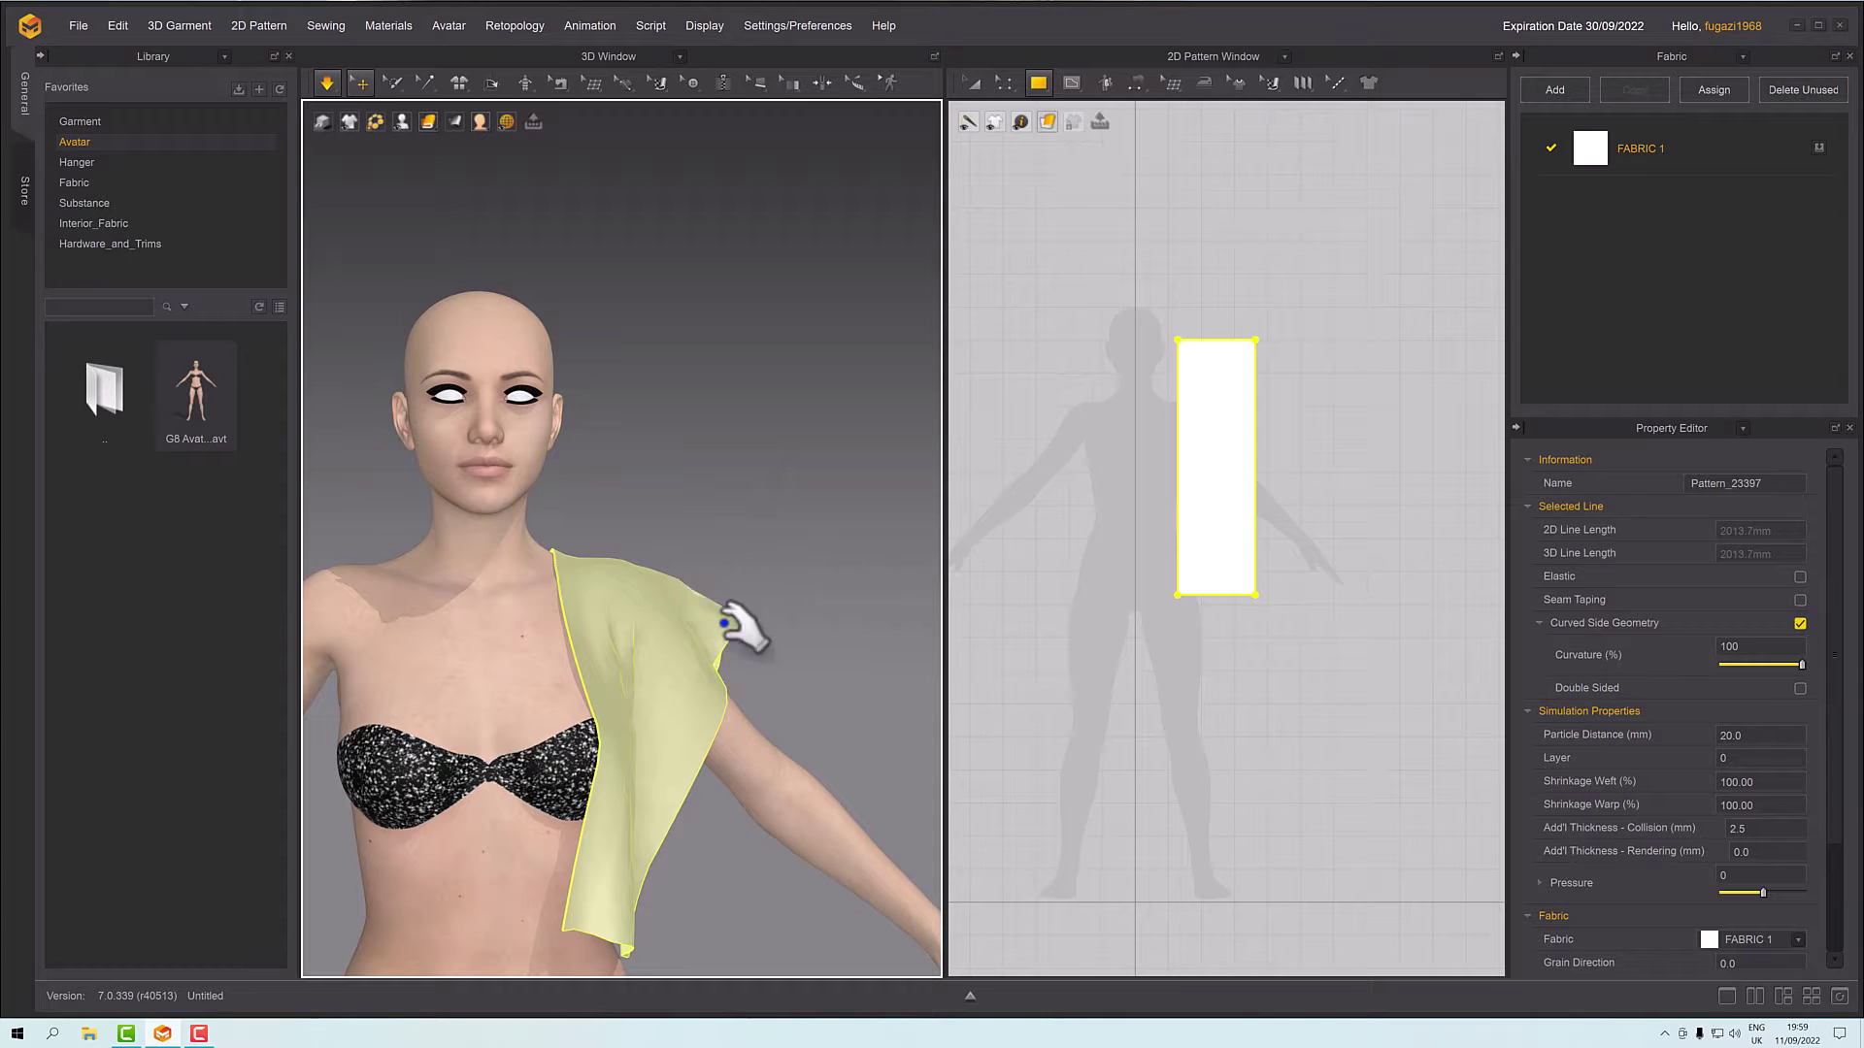
# - With FABRIC 1 selected, stop the simulation and undo the drape back to a flat strip
pyautogui.moveTo(740, 632); pyautogui.dragTo(679, 533, button='right')
pyautogui.click(1582, 159)
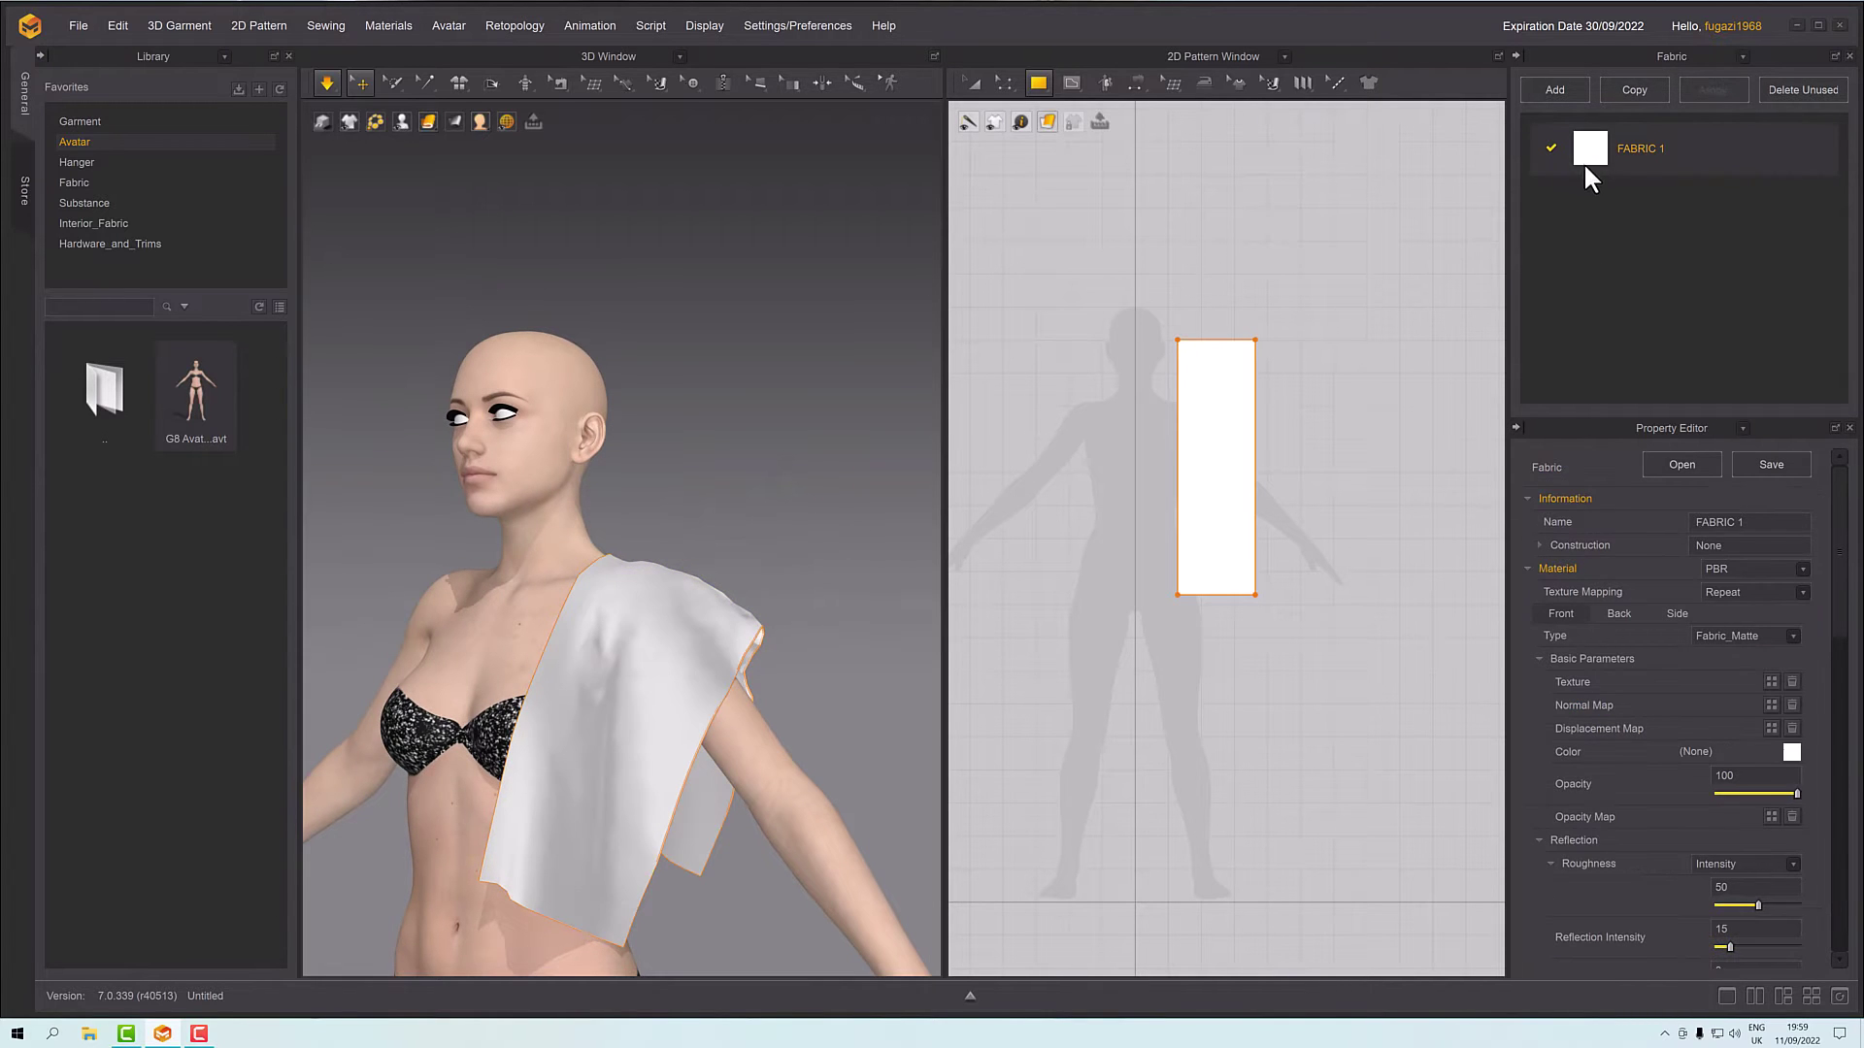
pyautogui.moveTo(853, 645); pyautogui.dragTo(812, 757, button='right')
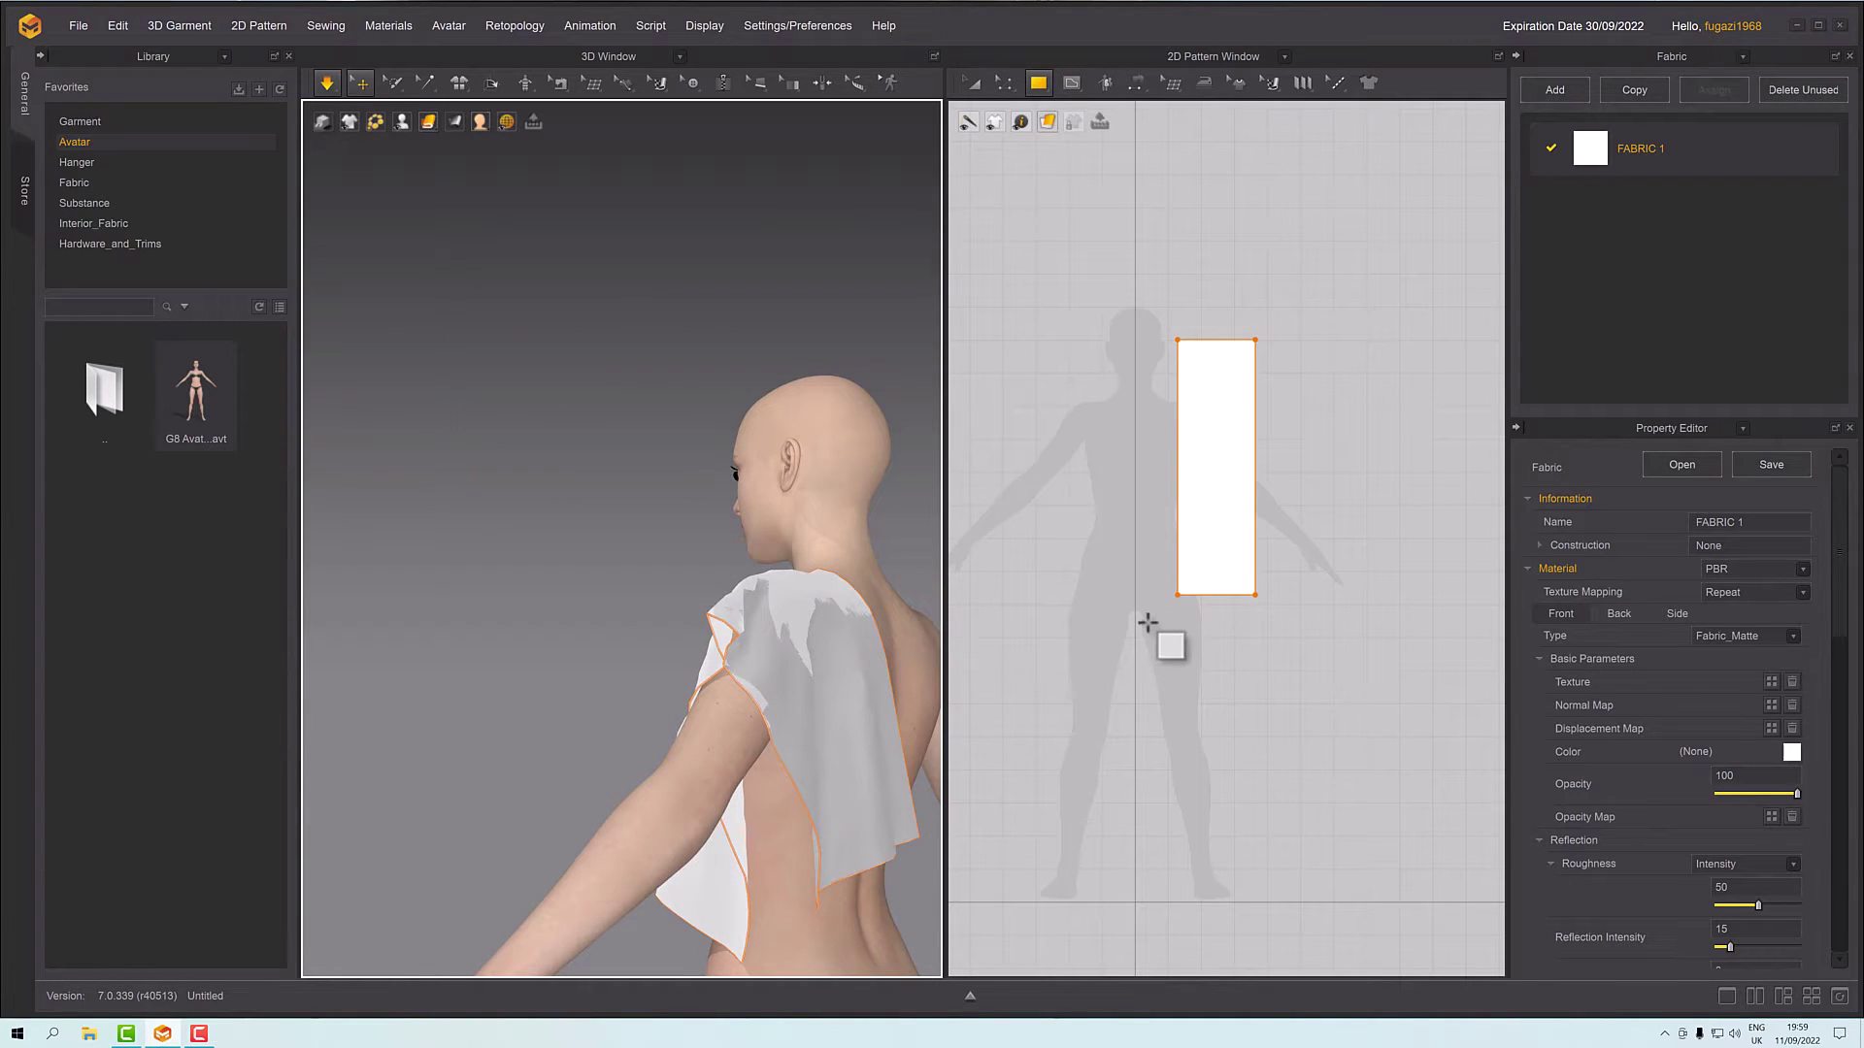
pyautogui.press('space')
pyautogui.moveTo(821, 653); pyautogui.dragTo(771, 666, button='right')
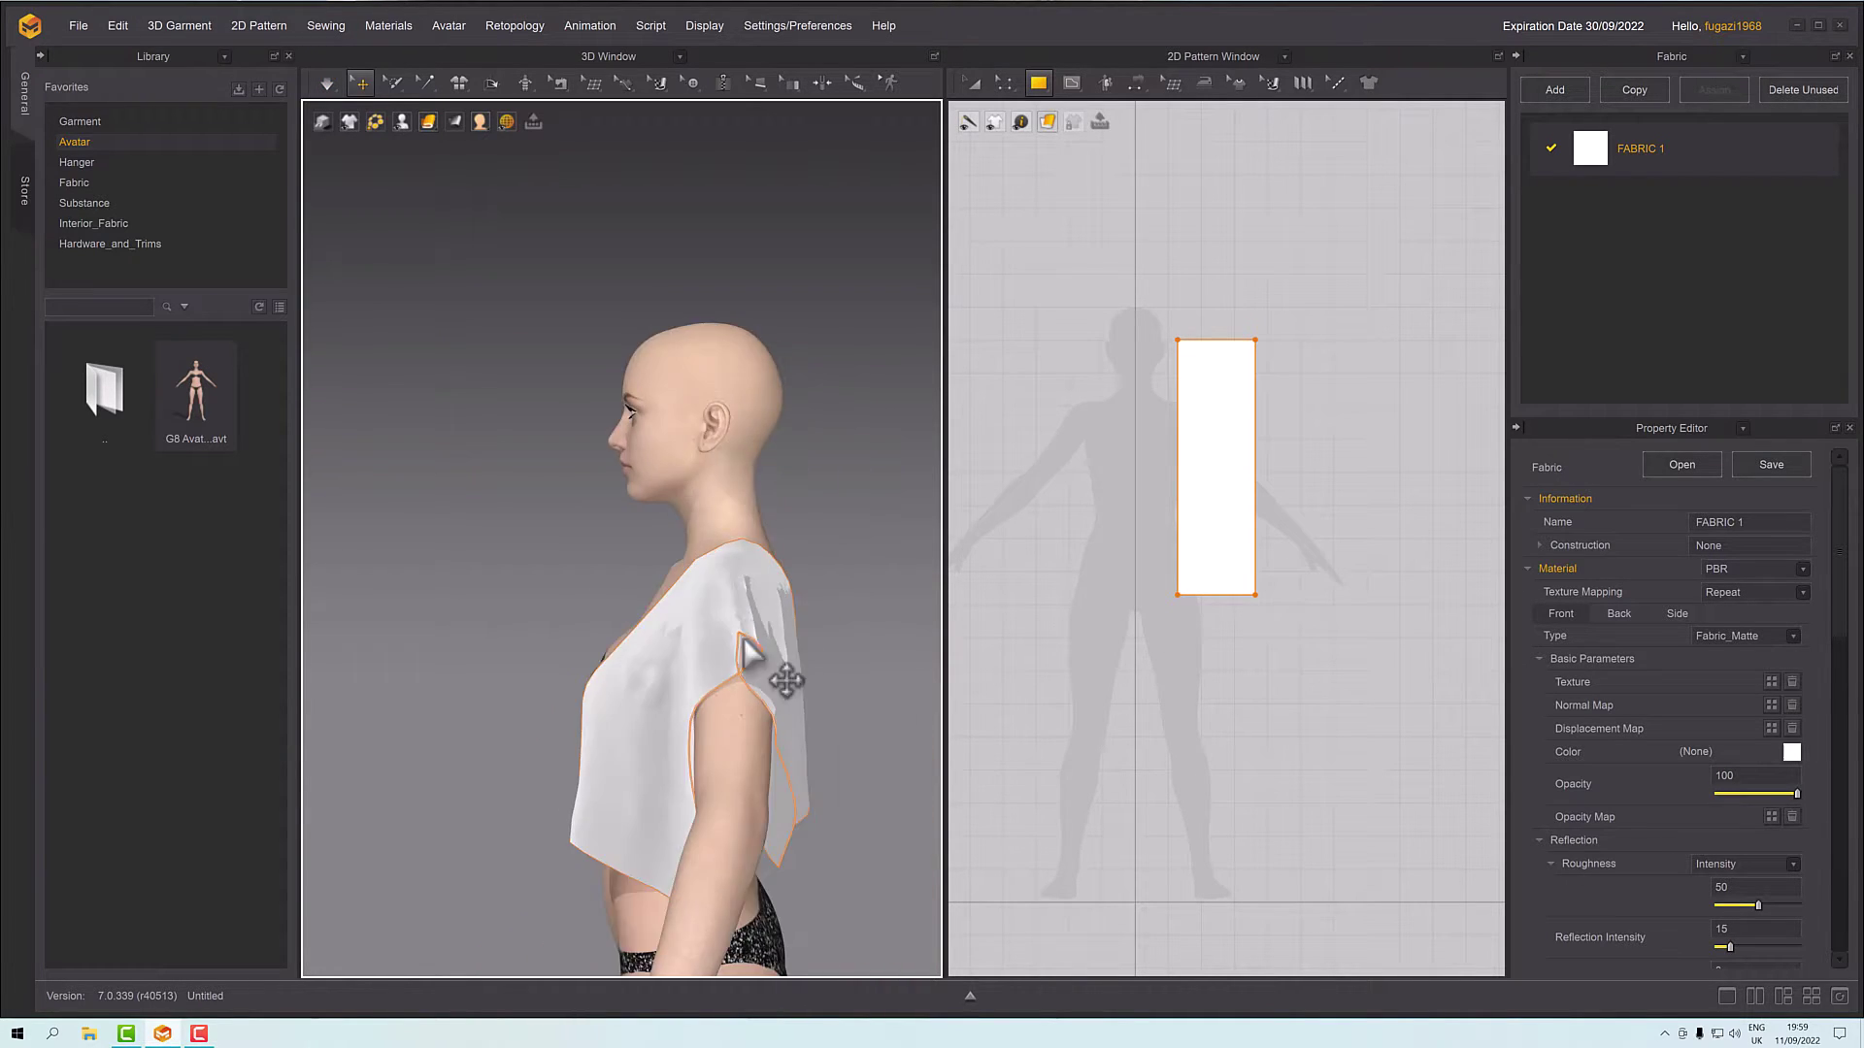
pyautogui.click(750, 633)
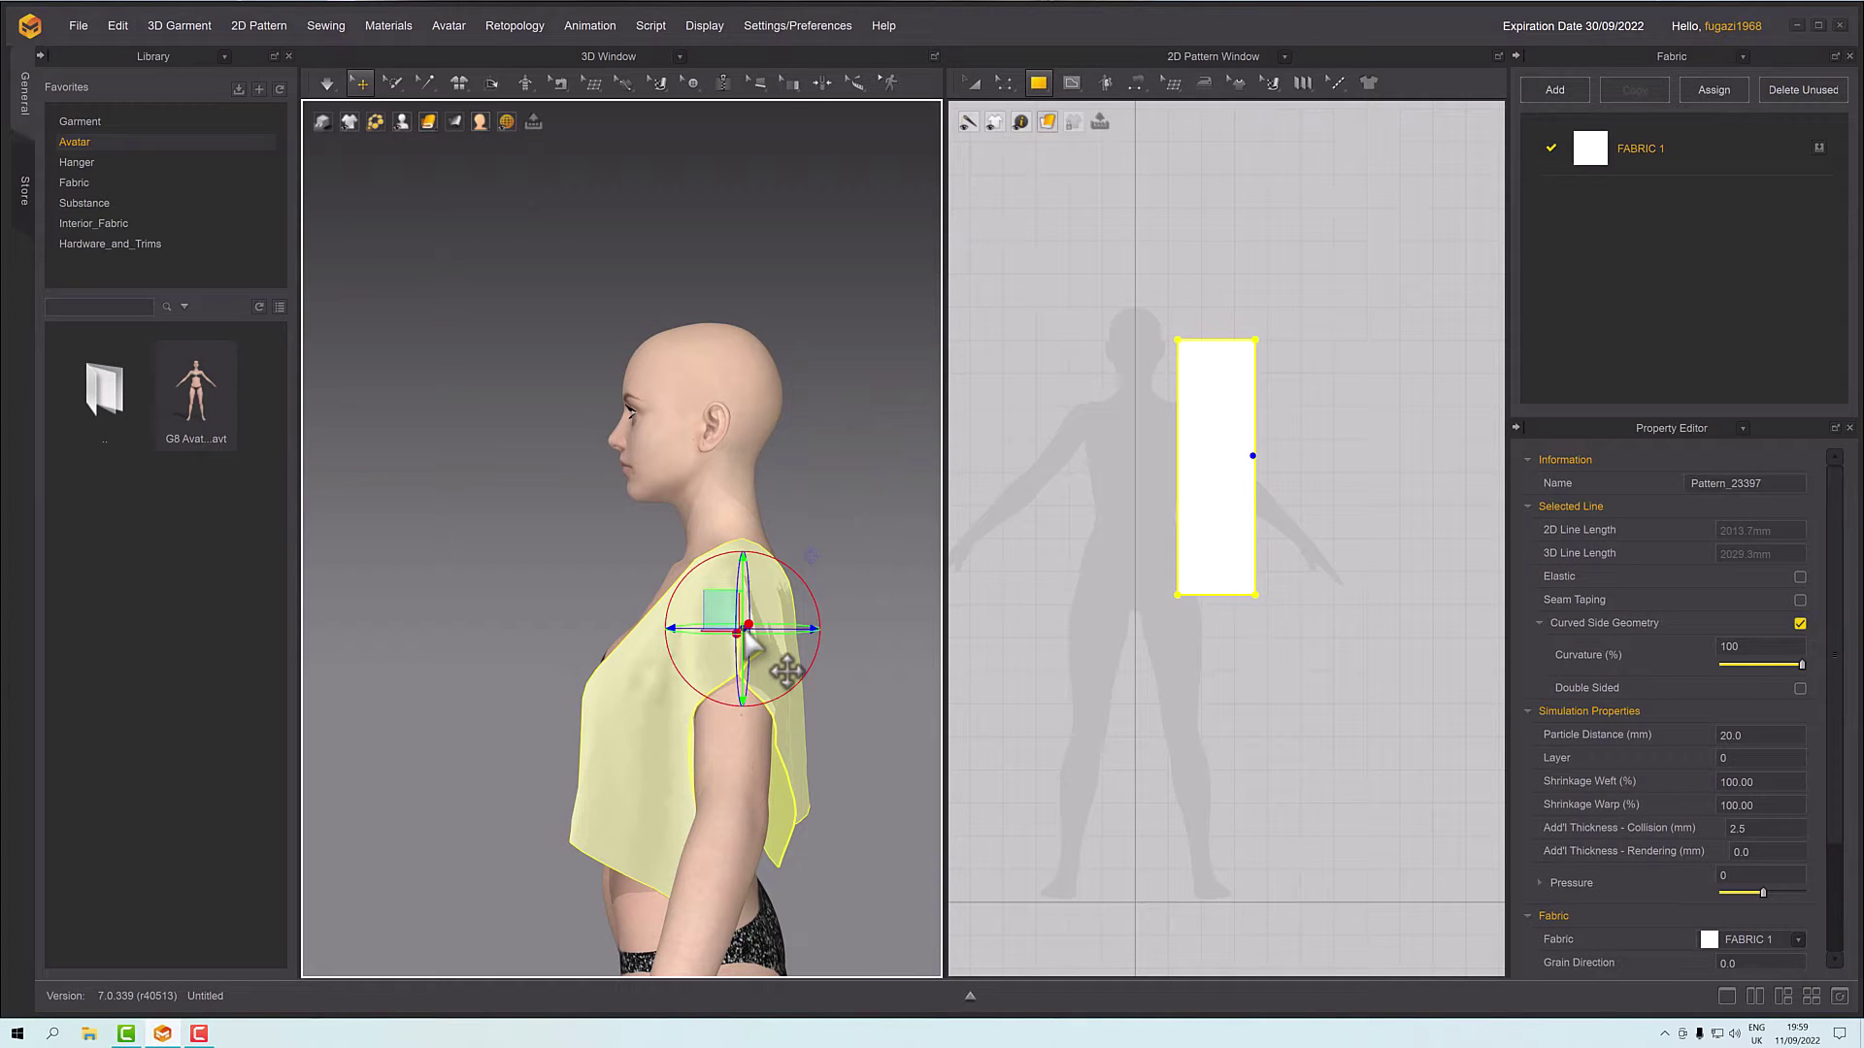
pyautogui.hotkey('ctrl', 'z')
pyautogui.hotkey('ctrl', 'z')
pyautogui.hotkey('ctrl', 'z')
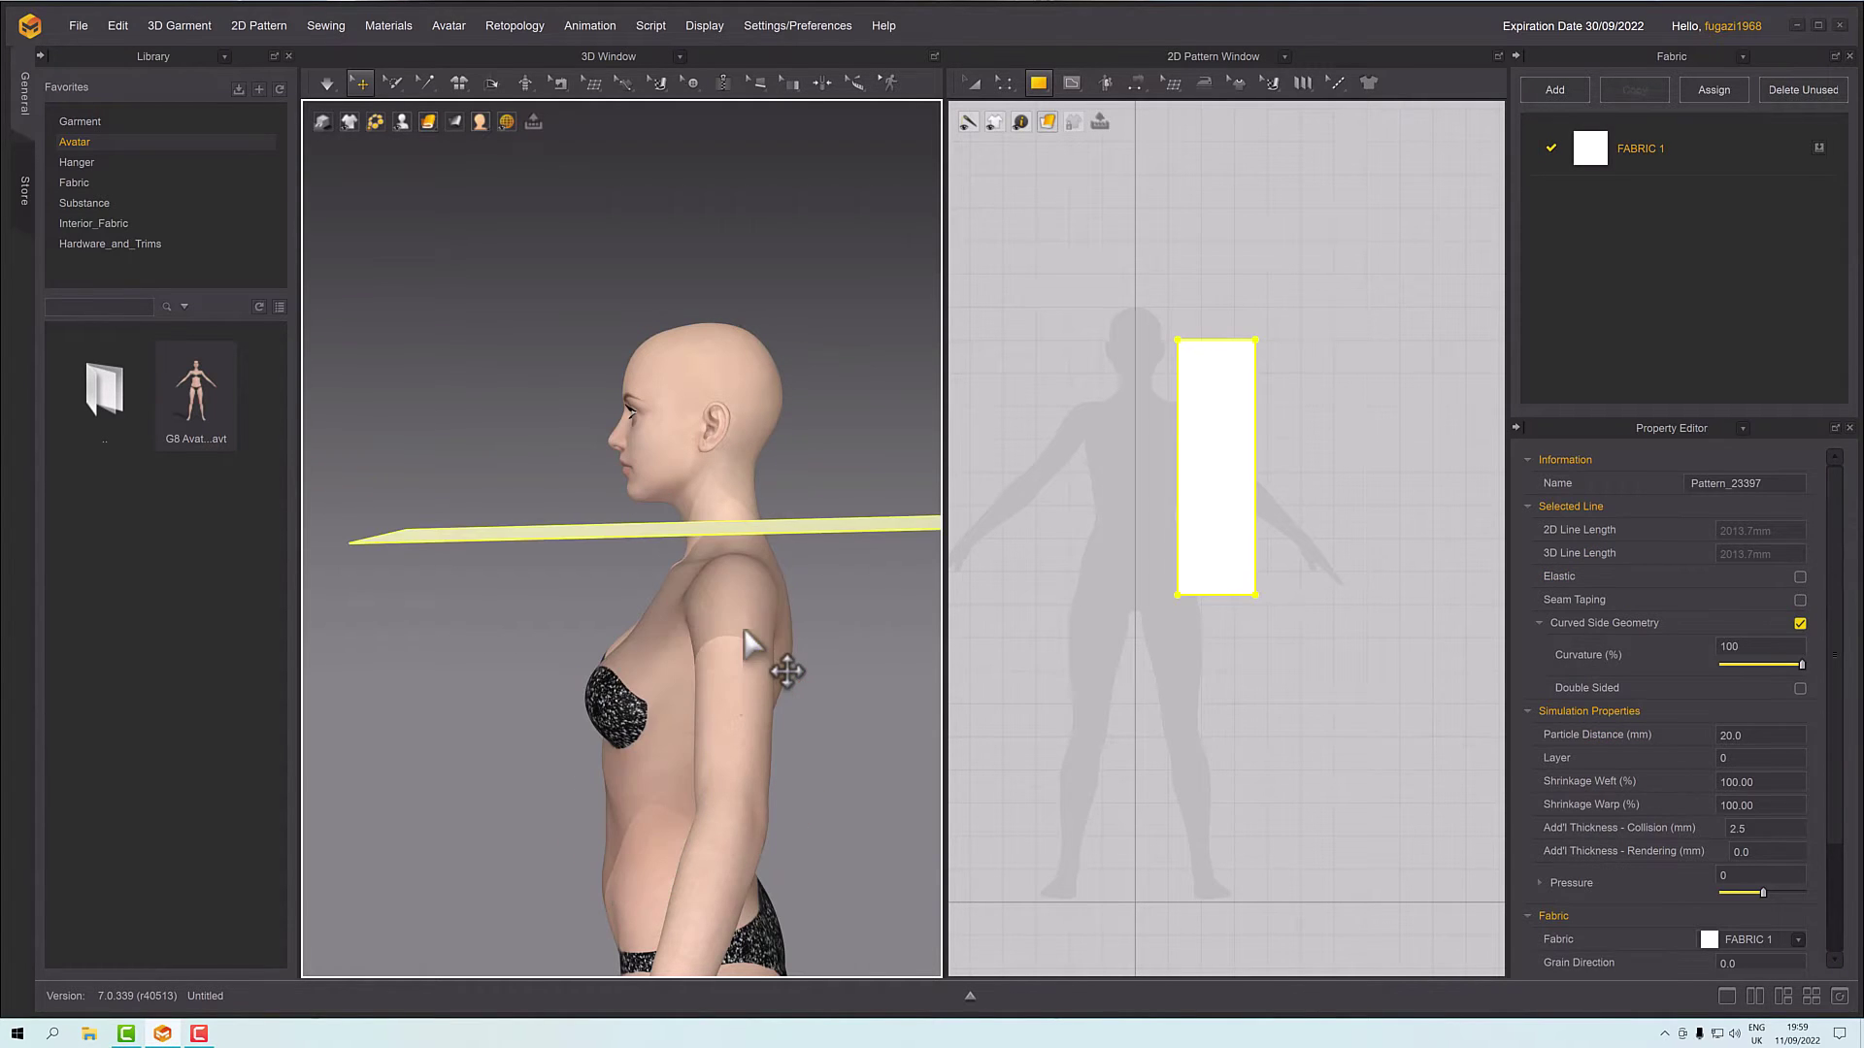
pyautogui.moveTo(745, 630); pyautogui.dragTo(773, 638, button='right')
# - Cancel the new rectangle and drag the pattern's bottom and right edges outward
pyautogui.click(1207, 620)
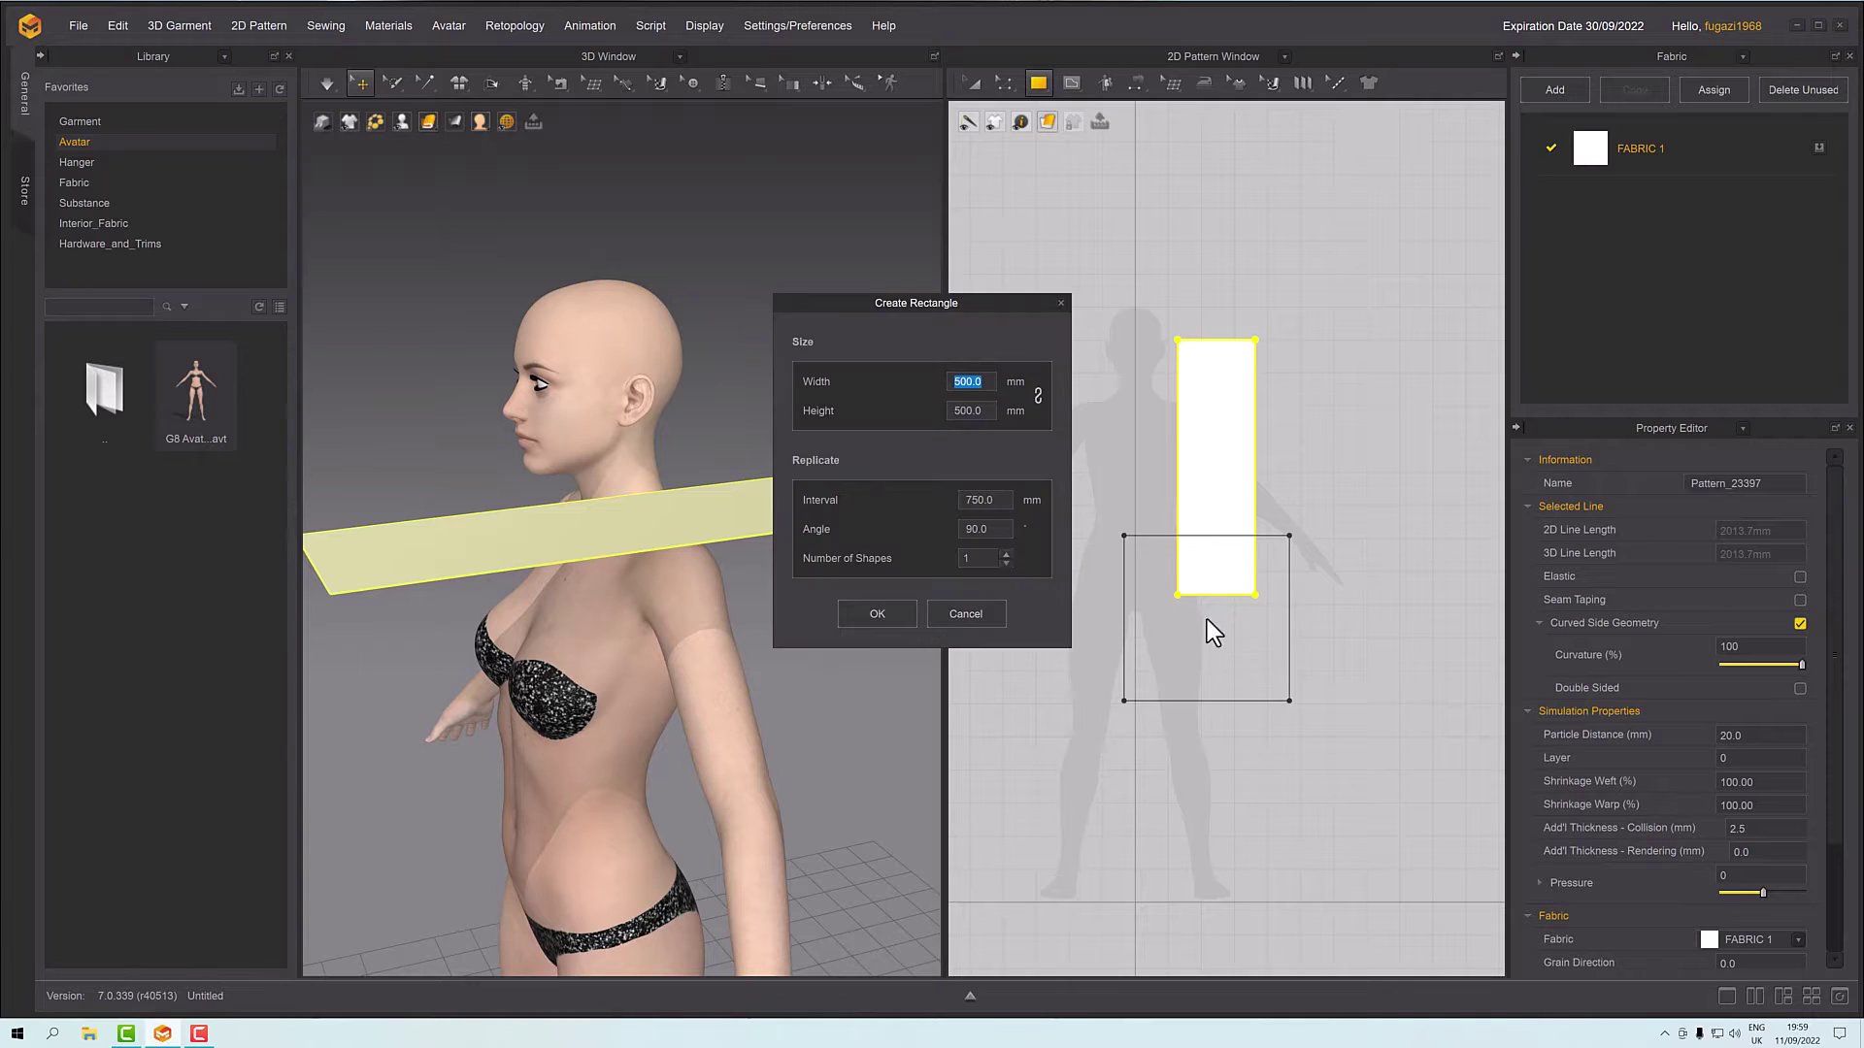
pyautogui.click(992, 618)
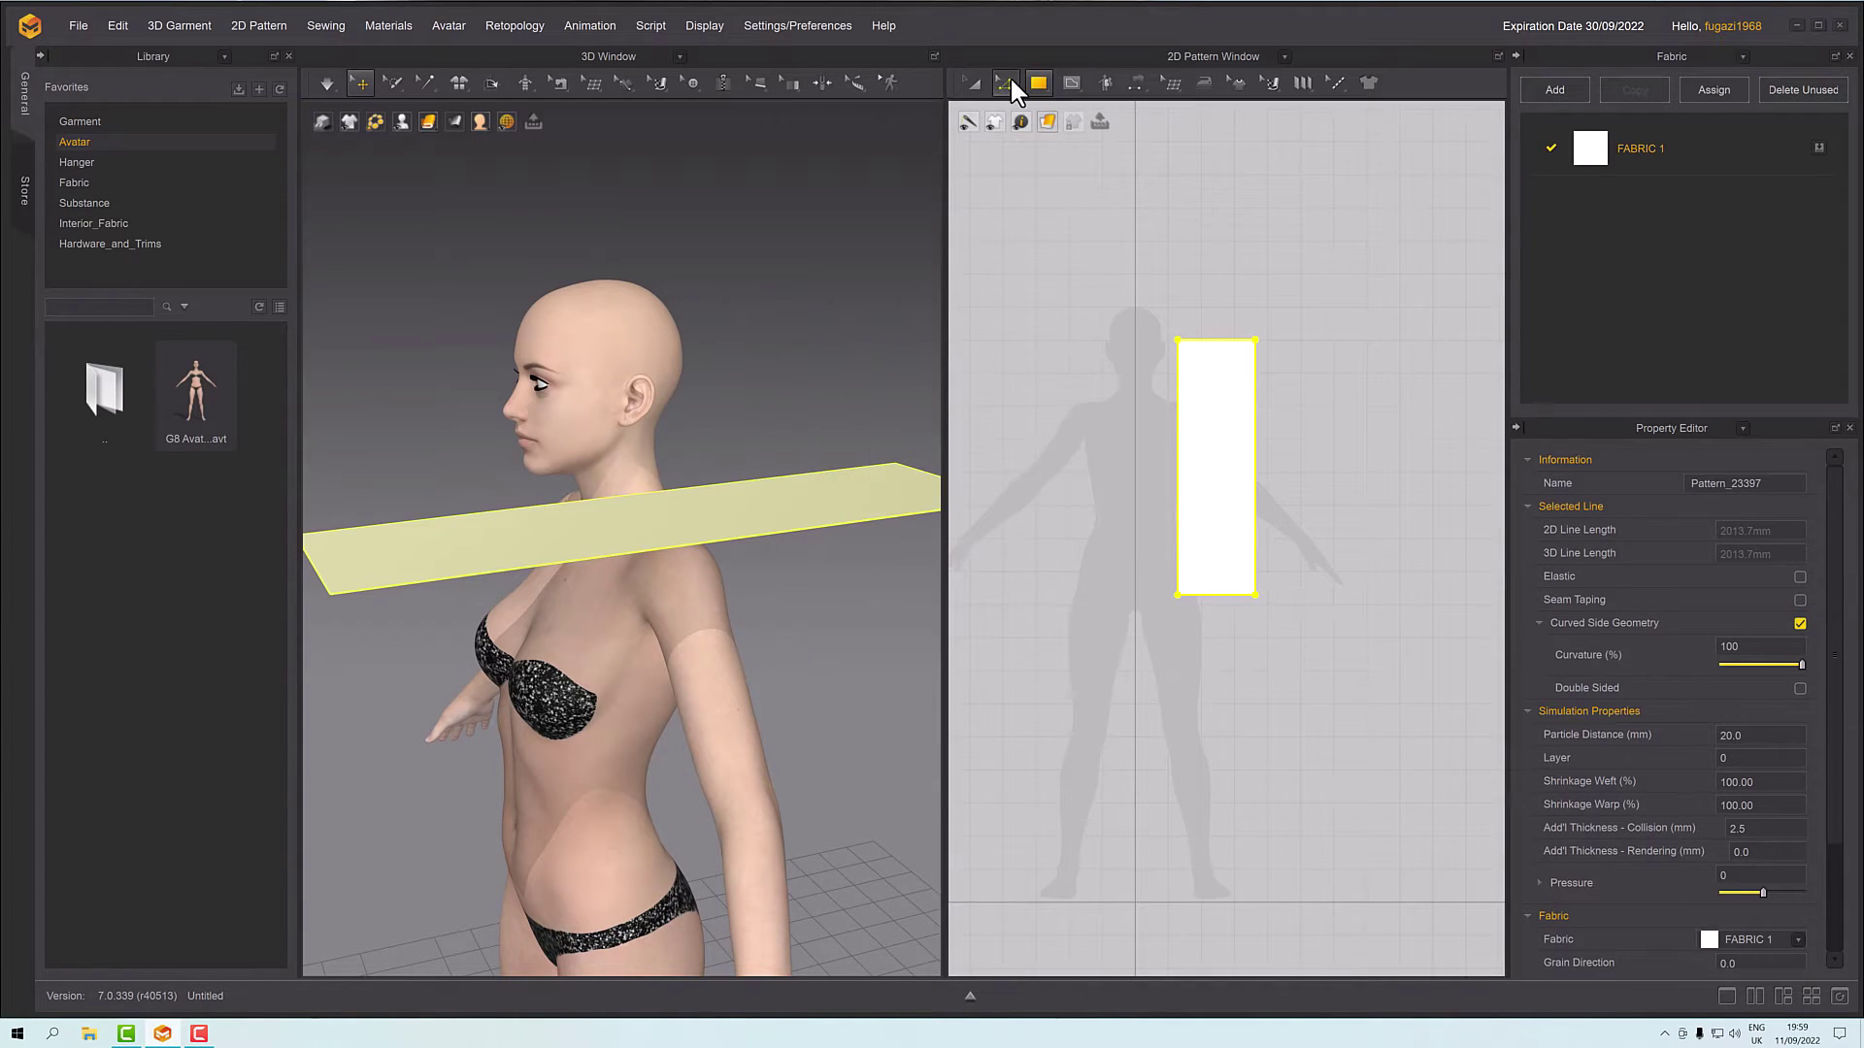
pyautogui.click(1005, 82)
pyautogui.moveTo(1202, 595); pyautogui.dragTo(1197, 683)
pyautogui.moveTo(1255, 539); pyautogui.dragTo(1279, 541)
# - Test-simulate the enlarged panel, then reset it flat and select it
pyautogui.moveTo(670, 629); pyautogui.dragTo(803, 632, button='right')
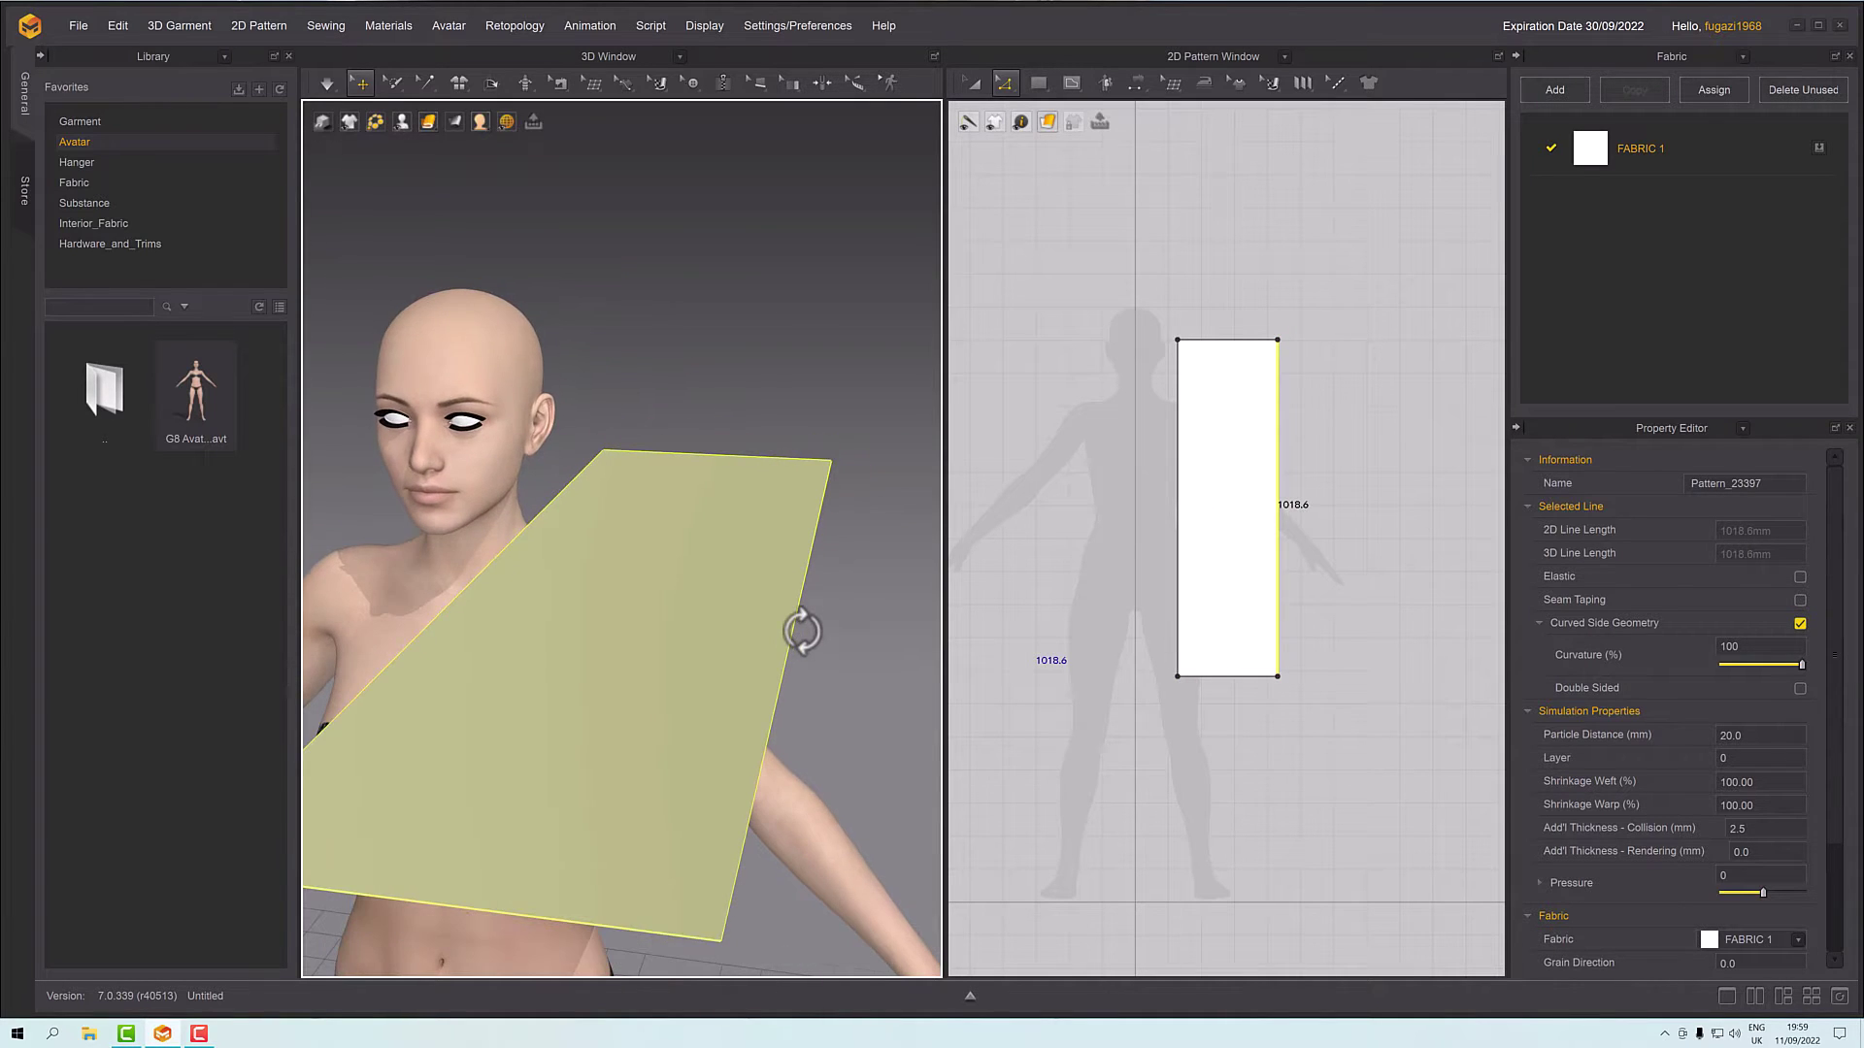
pyautogui.scroll(-3, 821, 664)
pyautogui.press('space')
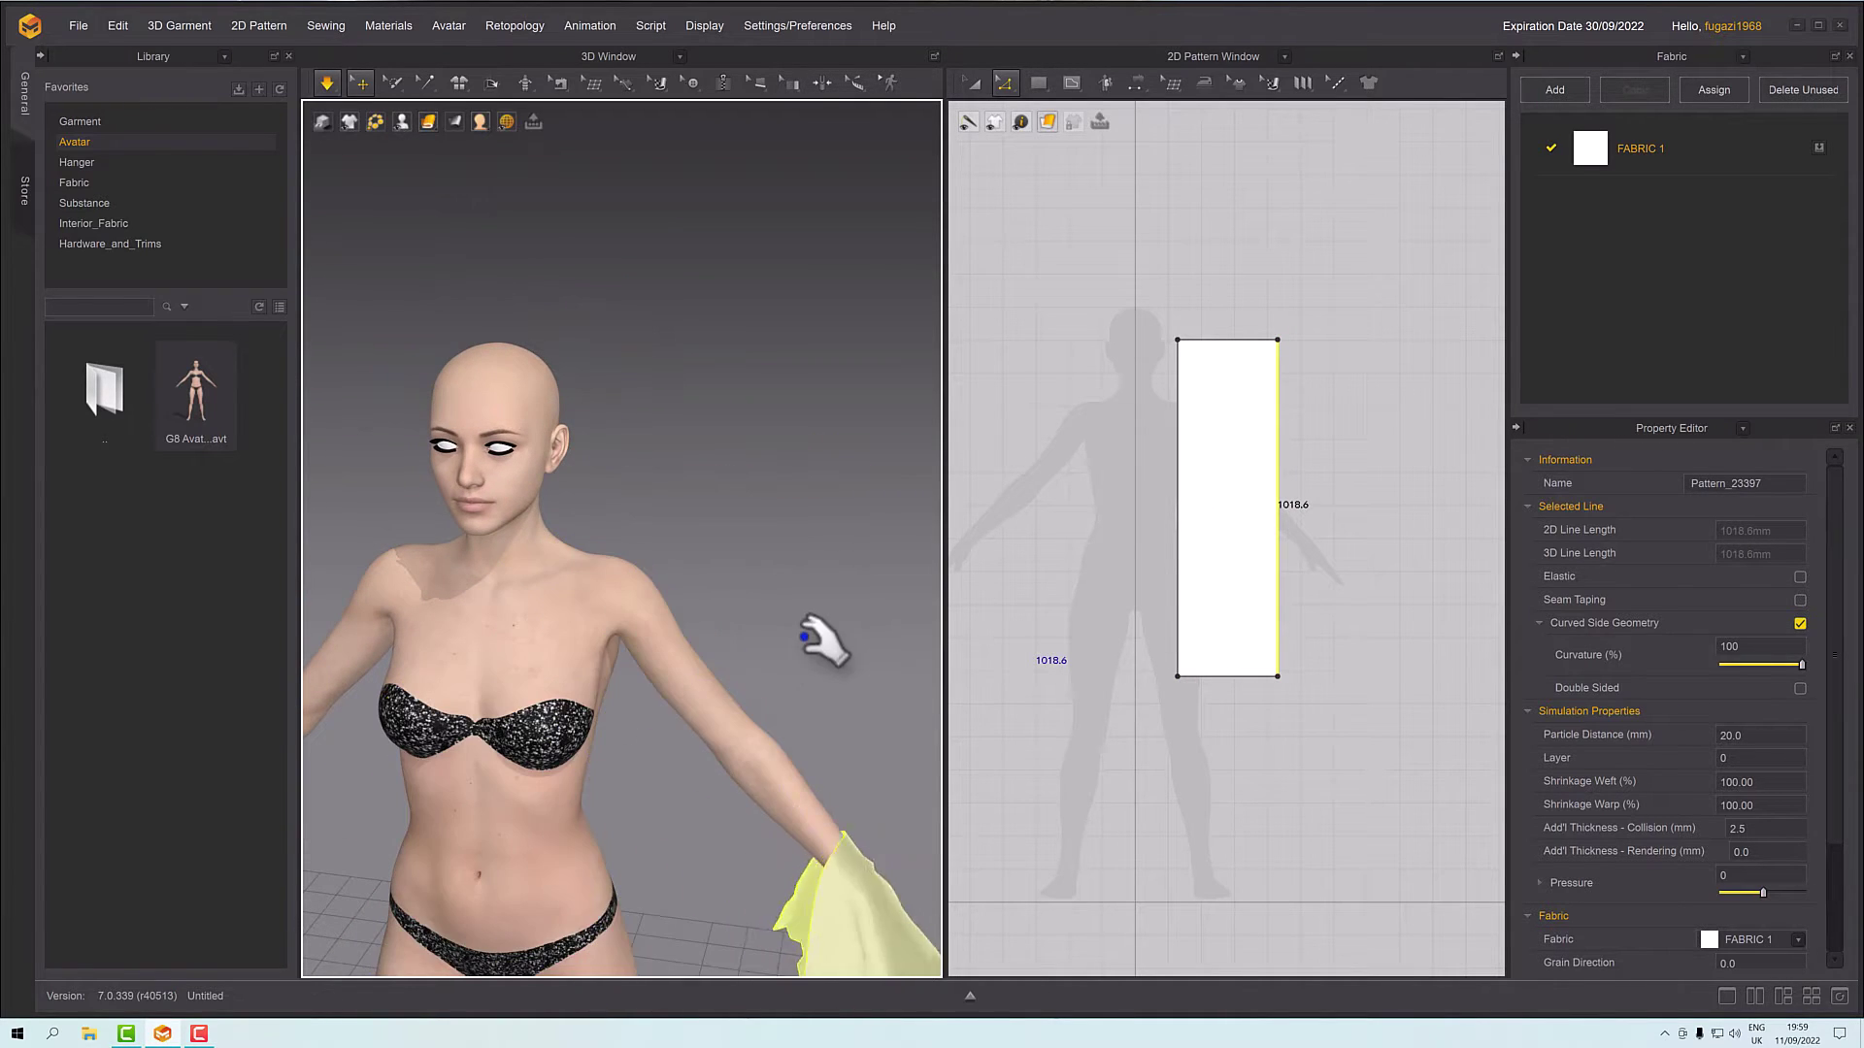
pyautogui.scroll(-5, 821, 663)
pyautogui.scroll(-3, 821, 663)
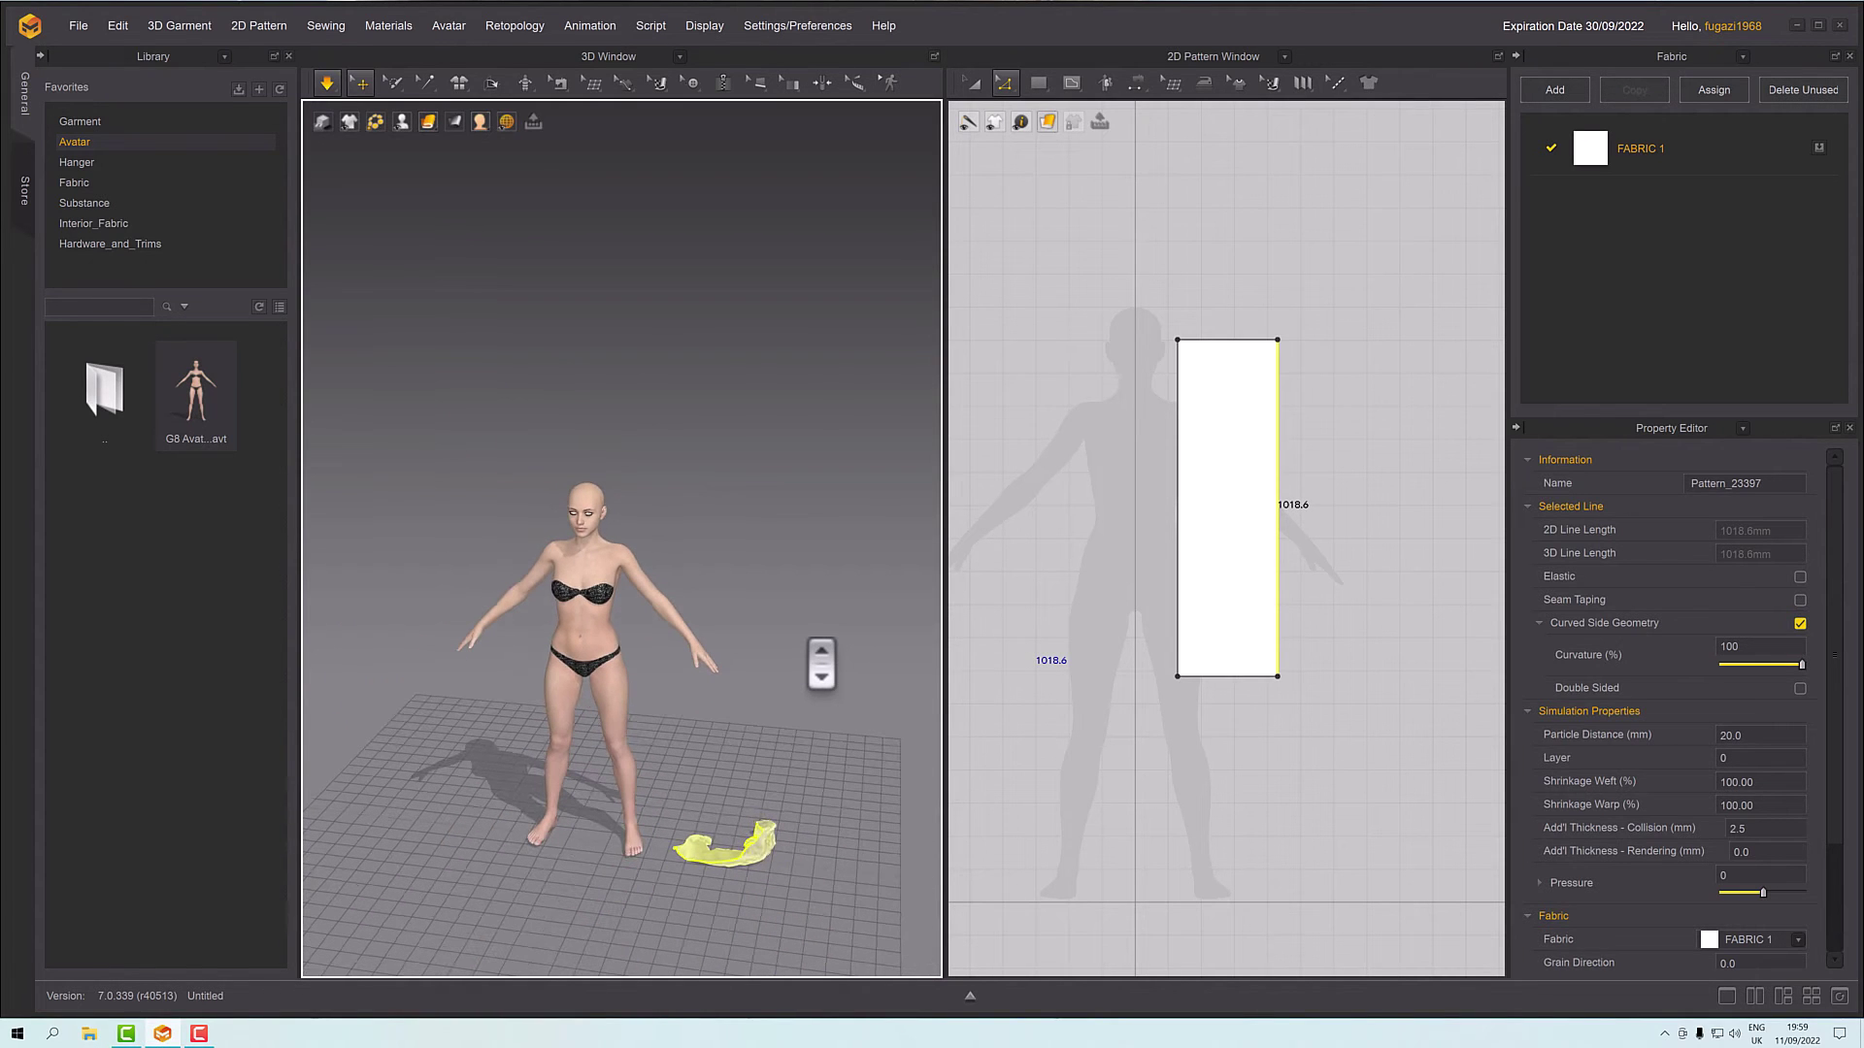
pyautogui.hotkey('ctrl', 'z')
pyautogui.moveTo(728, 656); pyautogui.dragTo(690, 629, button='right')
pyautogui.scroll(-3, 707, 659)
pyautogui.scroll(8, 706, 660)
pyautogui.click(675, 582)
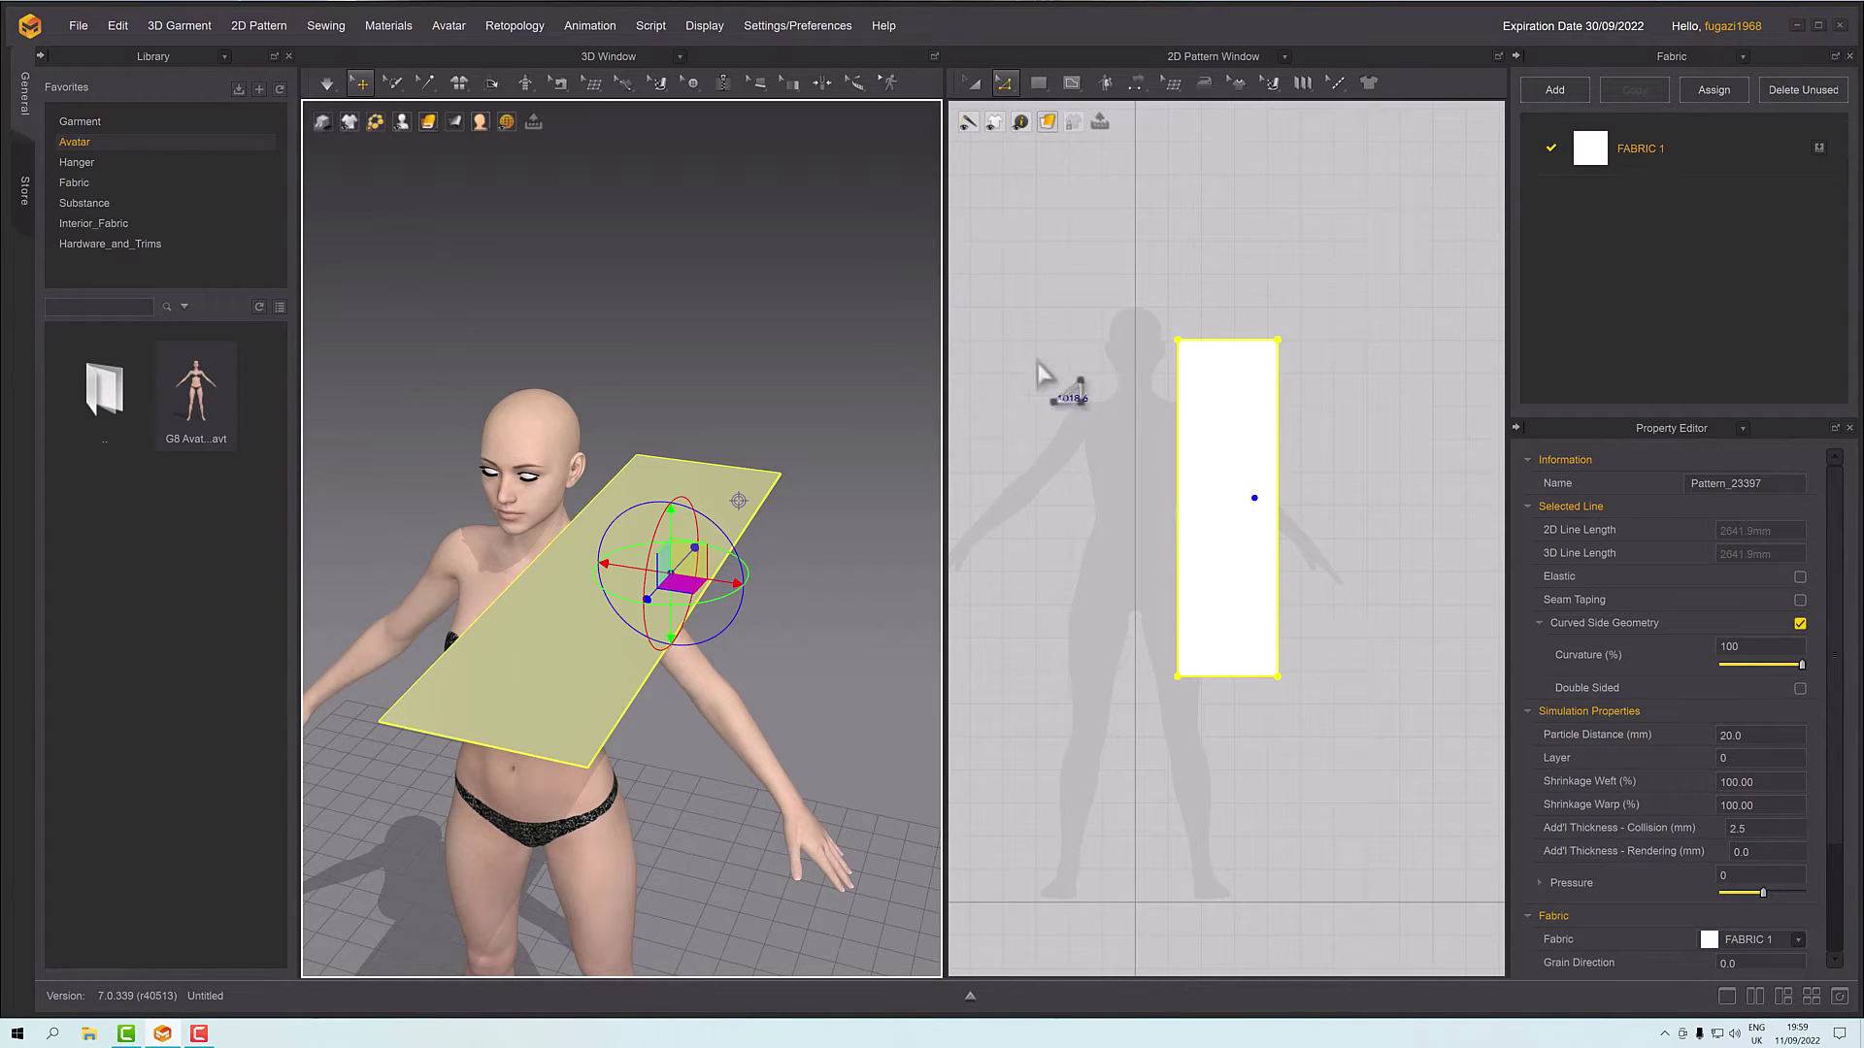
# - Show FABRIC 1's Physical Property preset values, down to Density 27.0 and Friction 60.0
pyautogui.click(1598, 155)
pyautogui.scroll(-8, 1643, 627)
pyautogui.click(1527, 726)
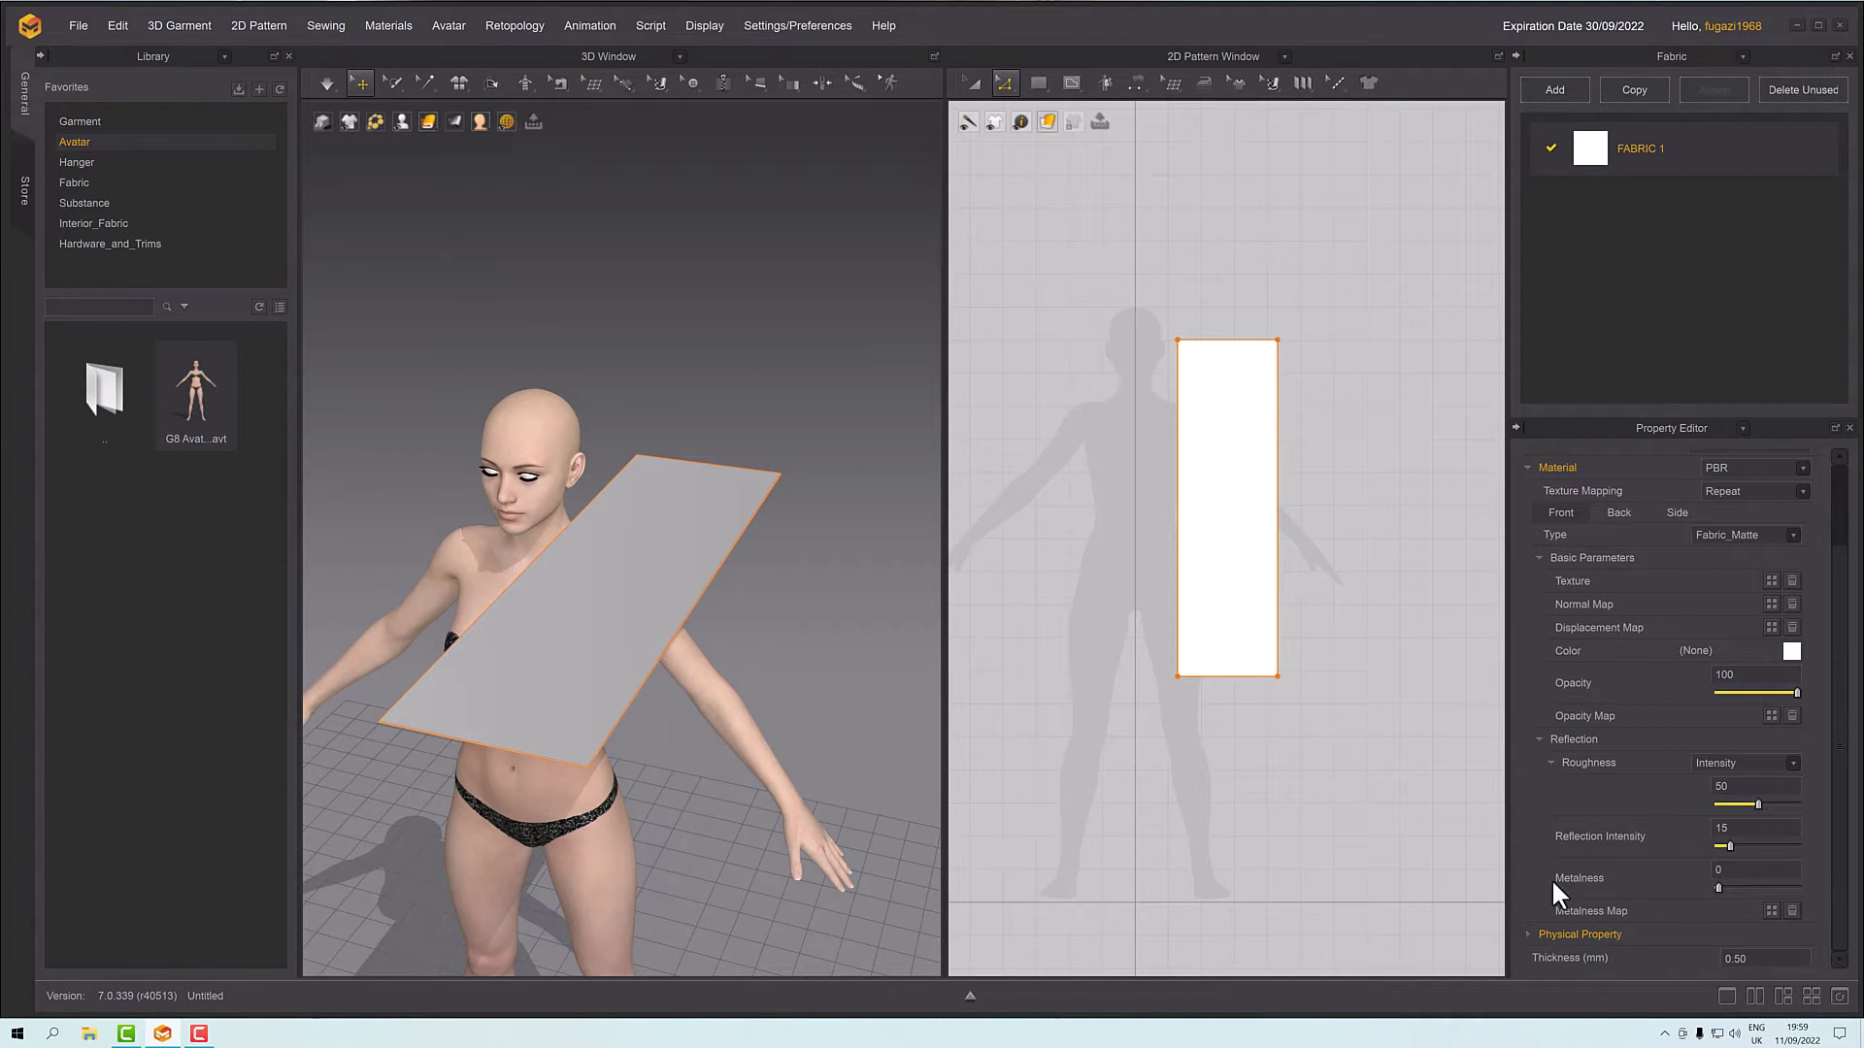
pyautogui.click(1531, 930)
pyautogui.scroll(-2, 1553, 937)
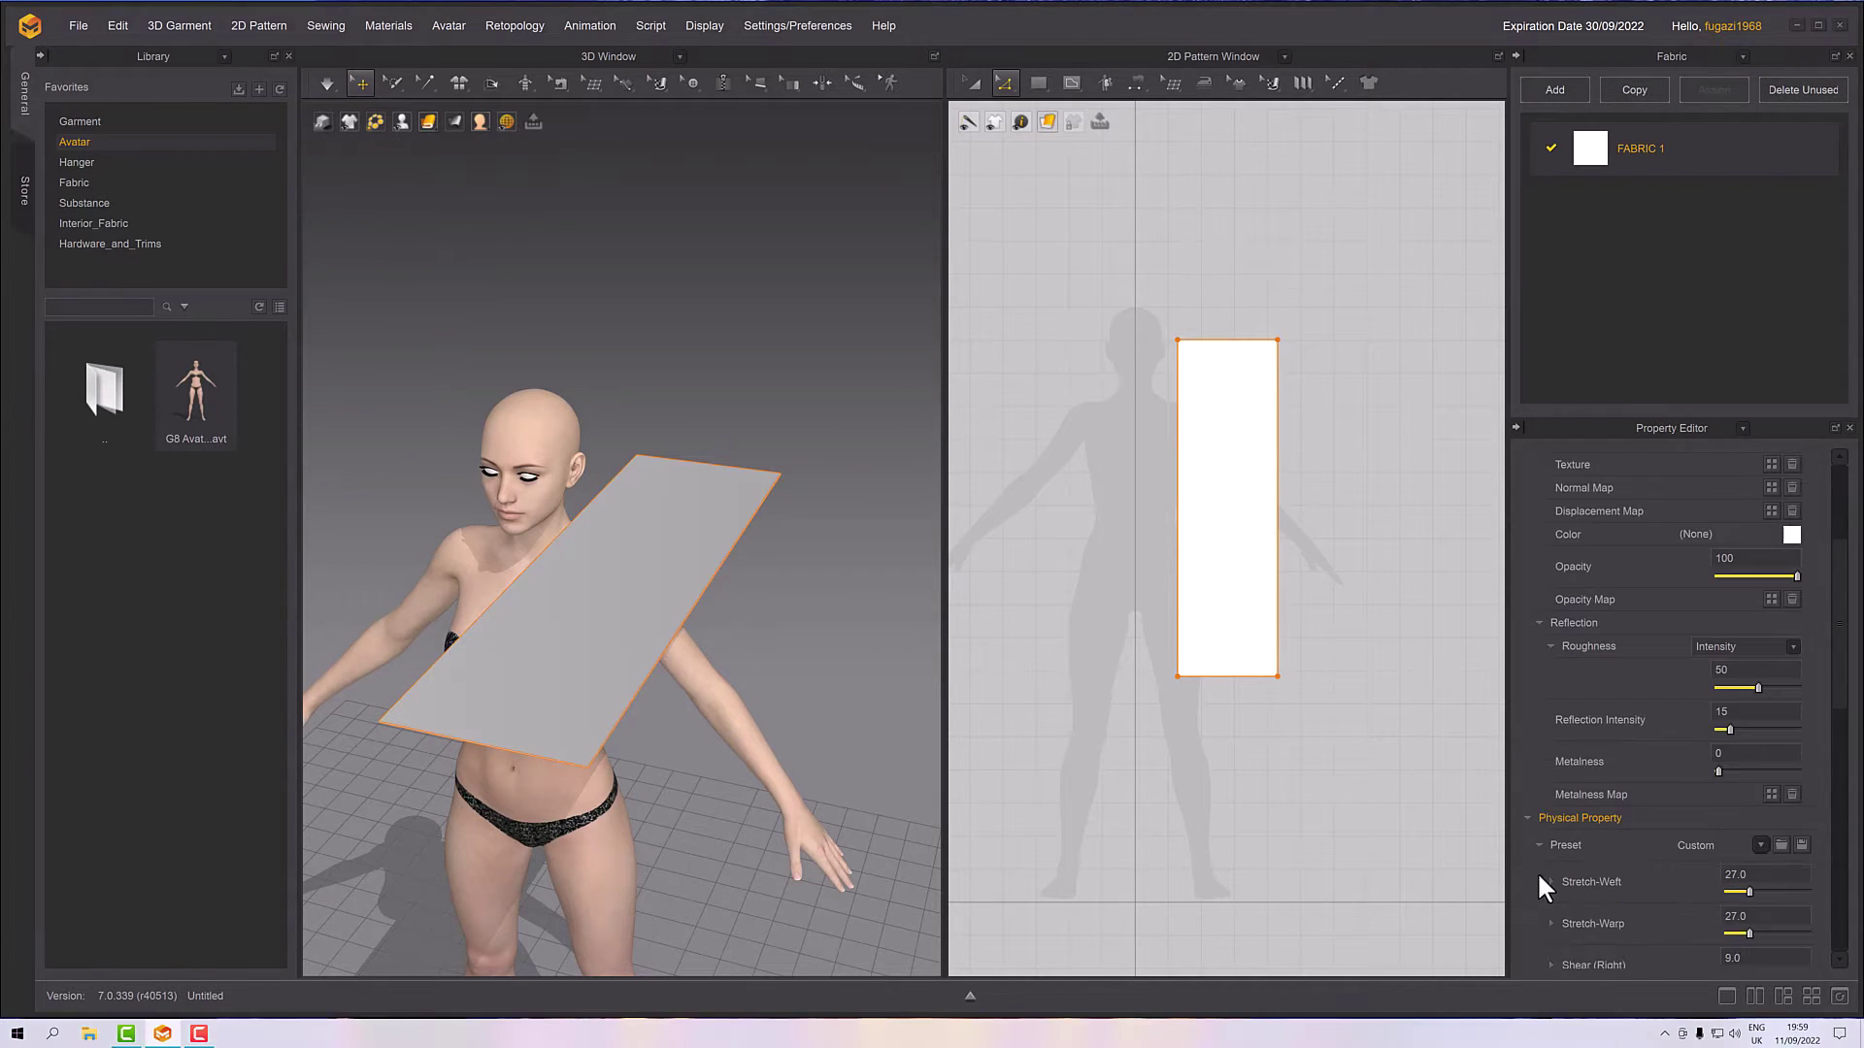
pyautogui.click(1540, 846)
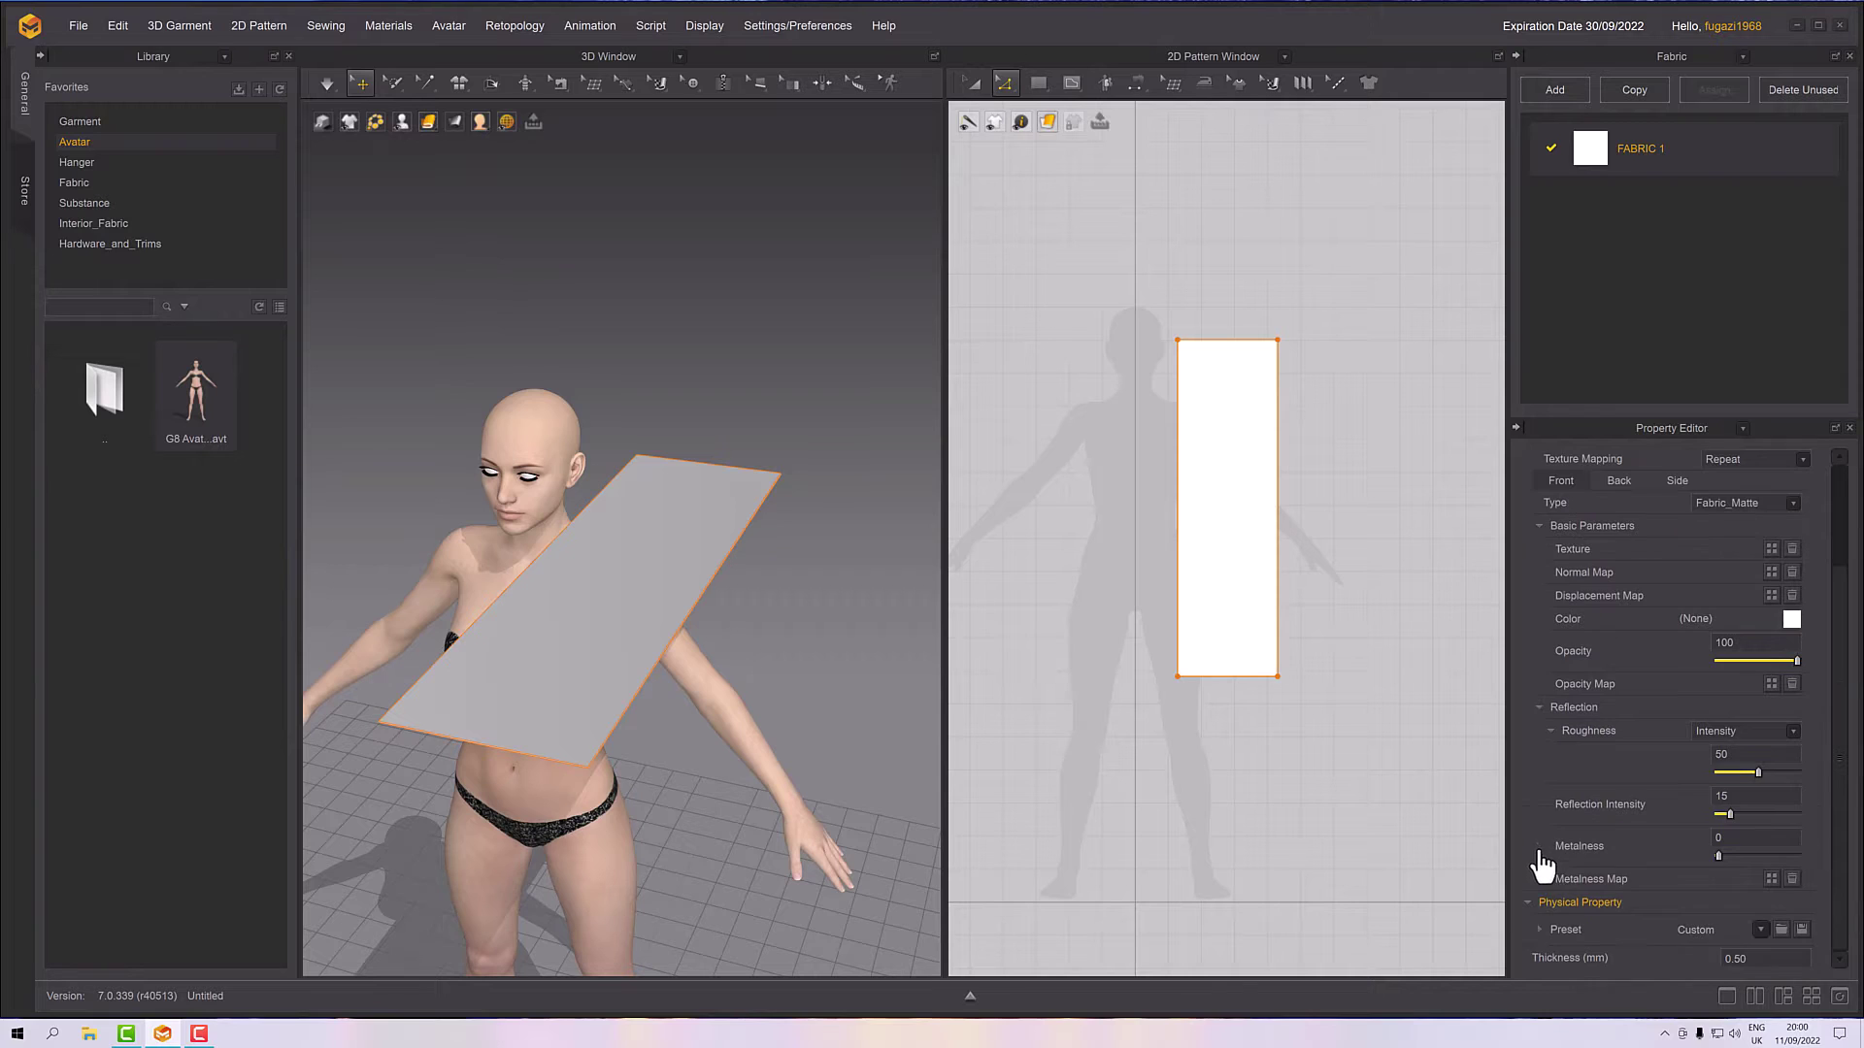
pyautogui.click(1540, 930)
pyautogui.scroll(-5, 1623, 816)
pyautogui.scroll(-5, 1624, 818)
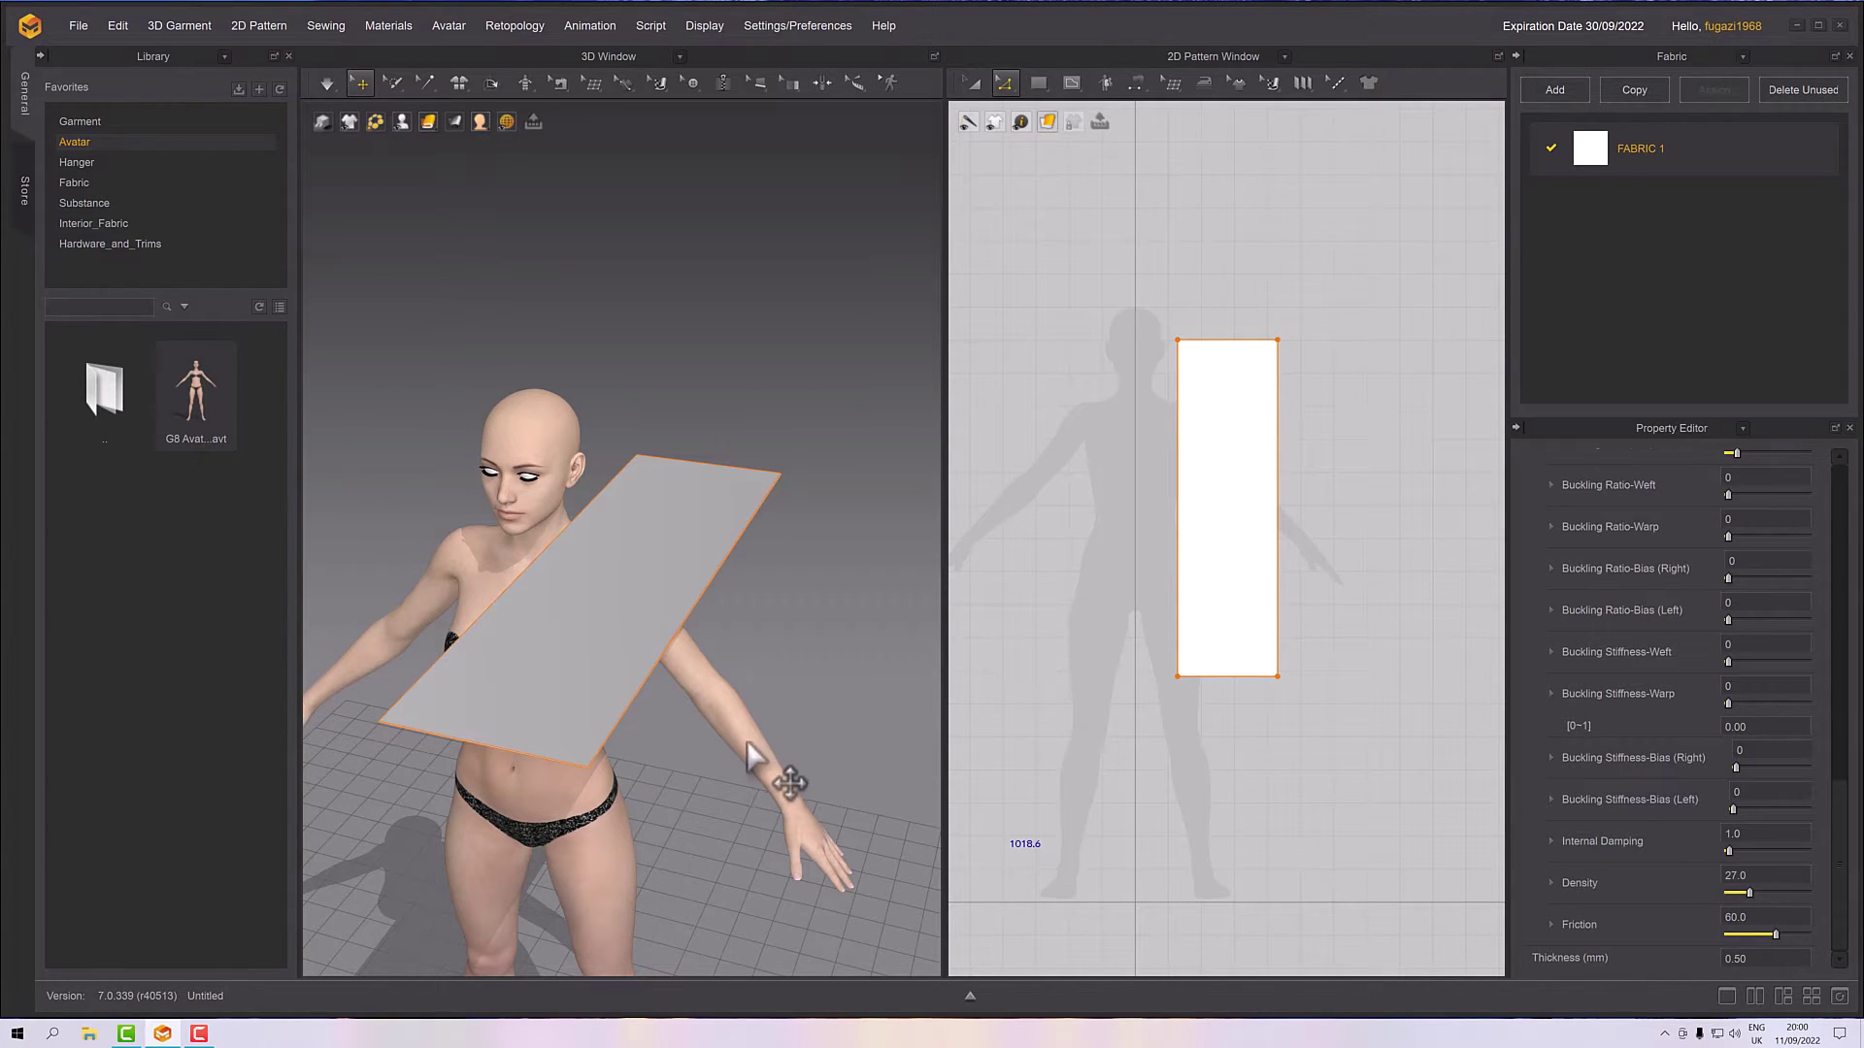
pyautogui.moveTo(752, 707)
pyautogui.mouseDown(button='right')
pyautogui.moveTo(757, 657)
pyautogui.moveTo(764, 685)
pyautogui.mouseUp(button='right')
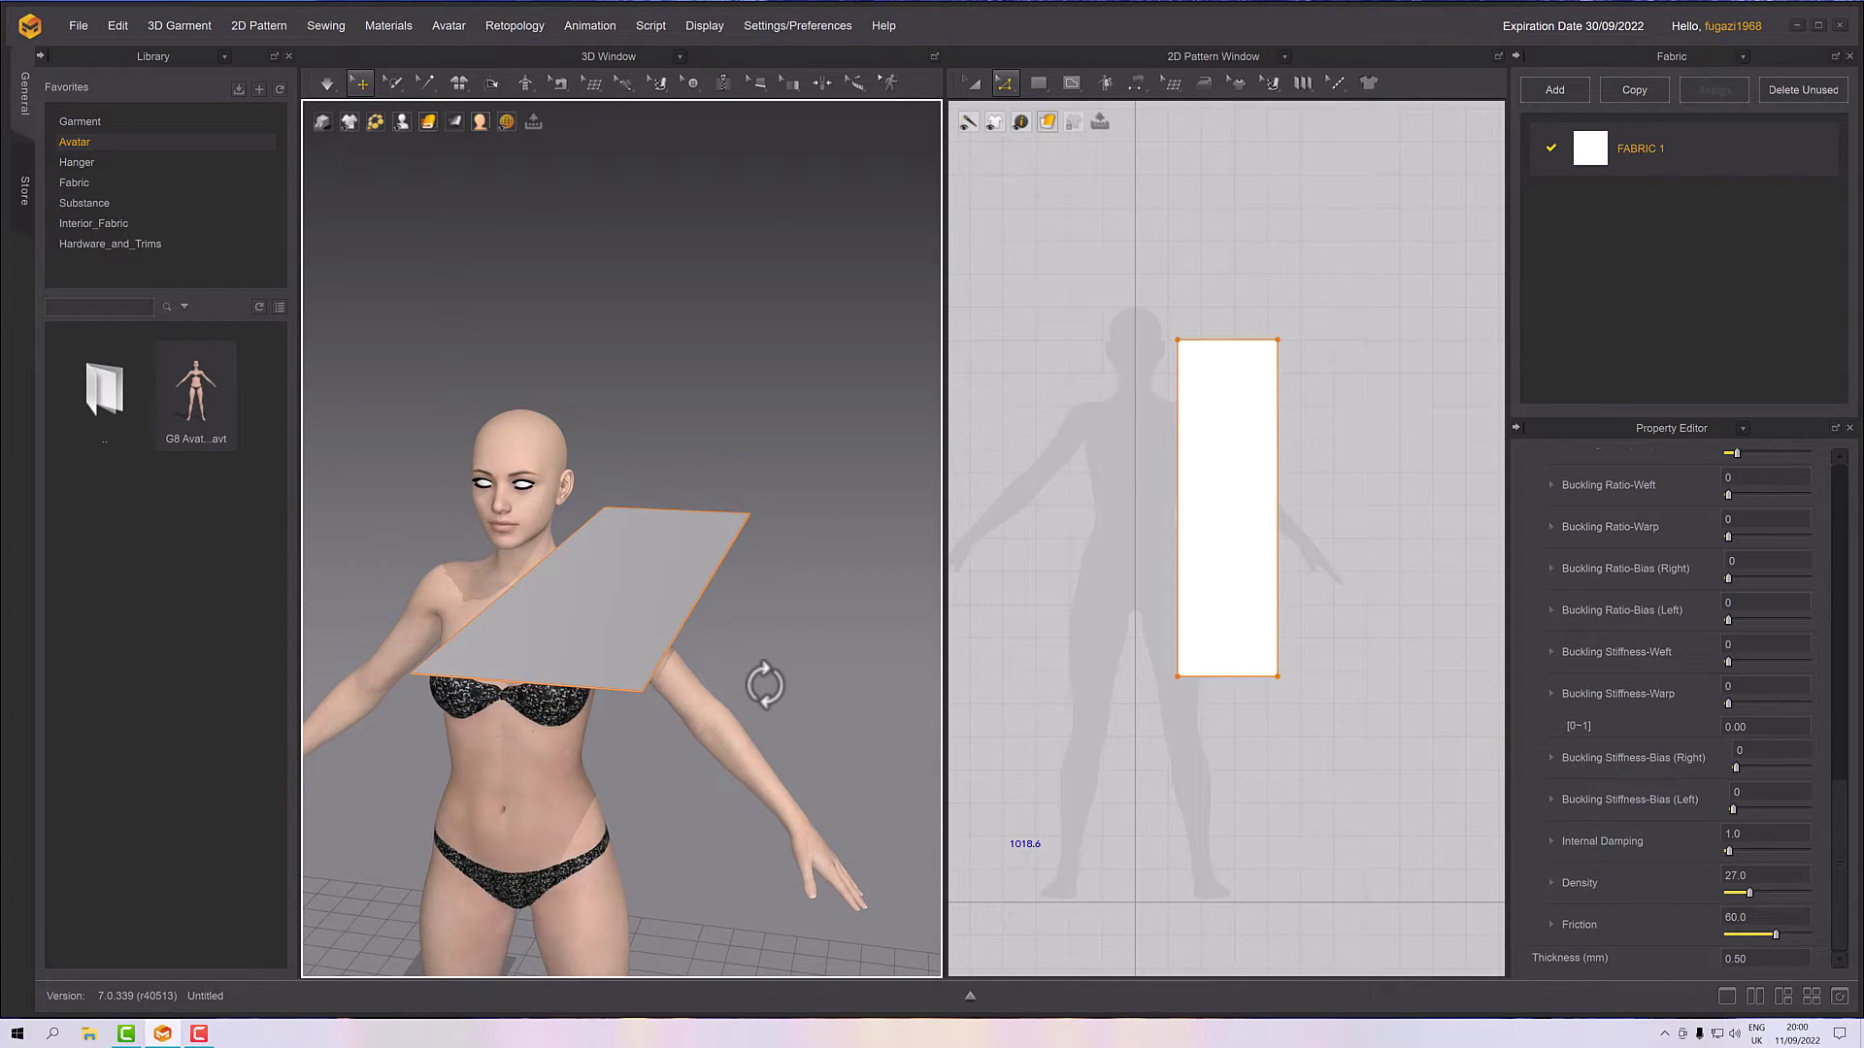
# - Simulate the enlarged panel so it drapes over the shoulder, then select it and FABRIC 1
pyautogui.press('space')
pyautogui.moveTo(766, 691); pyautogui.dragTo(780, 553, button='right')
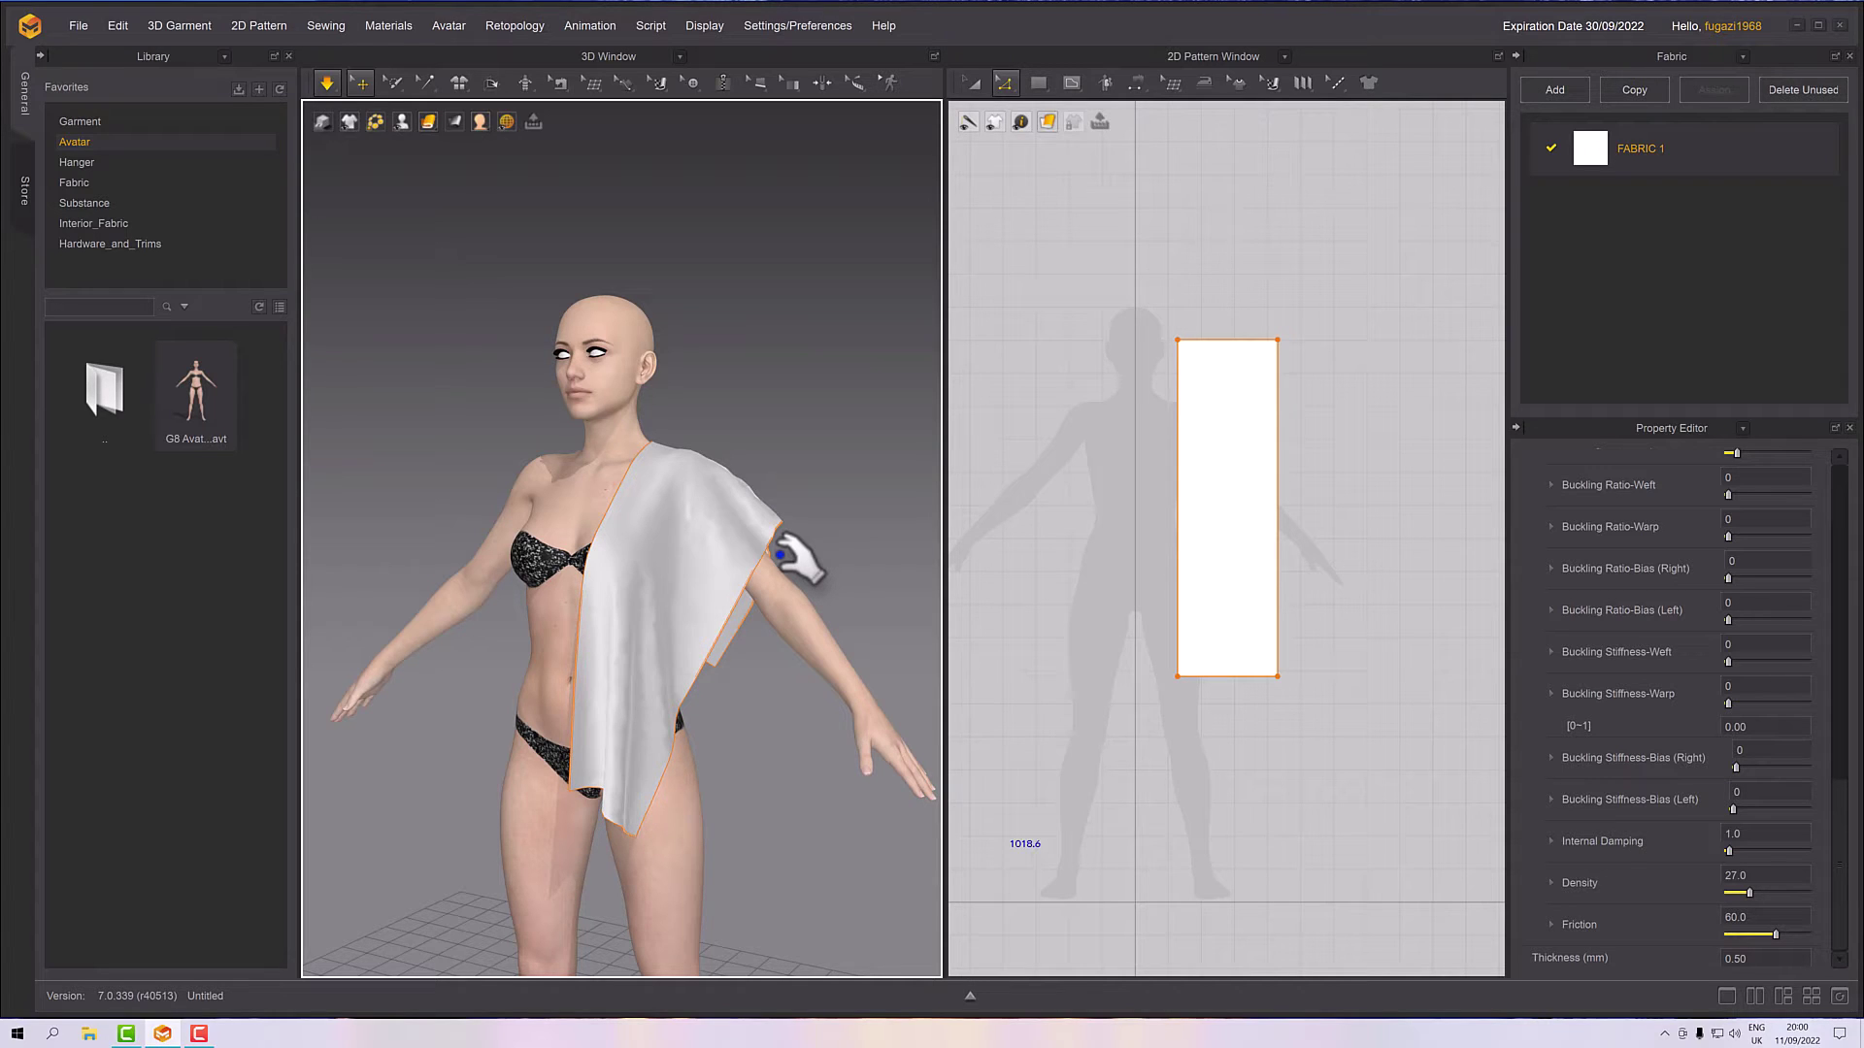
pyautogui.moveTo(844, 508); pyautogui.dragTo(682, 525, button='right')
pyautogui.click(682, 525)
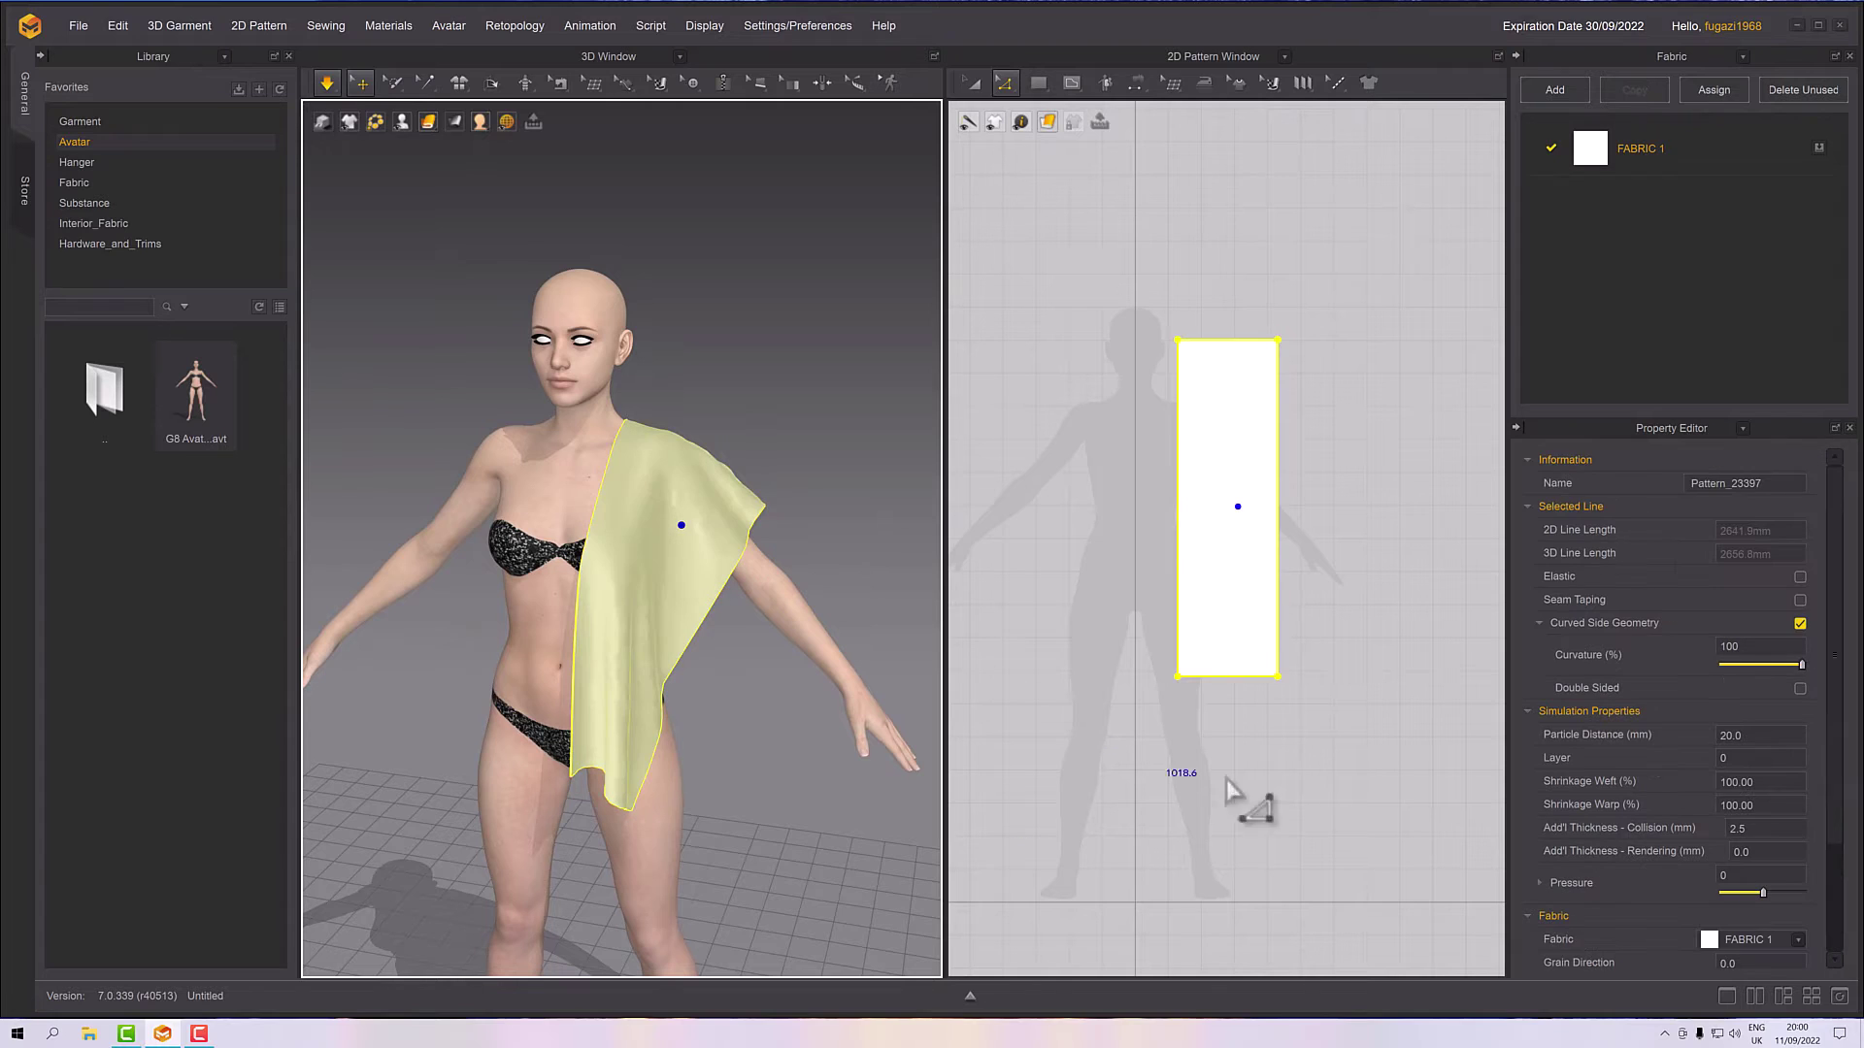
pyautogui.click(1568, 148)
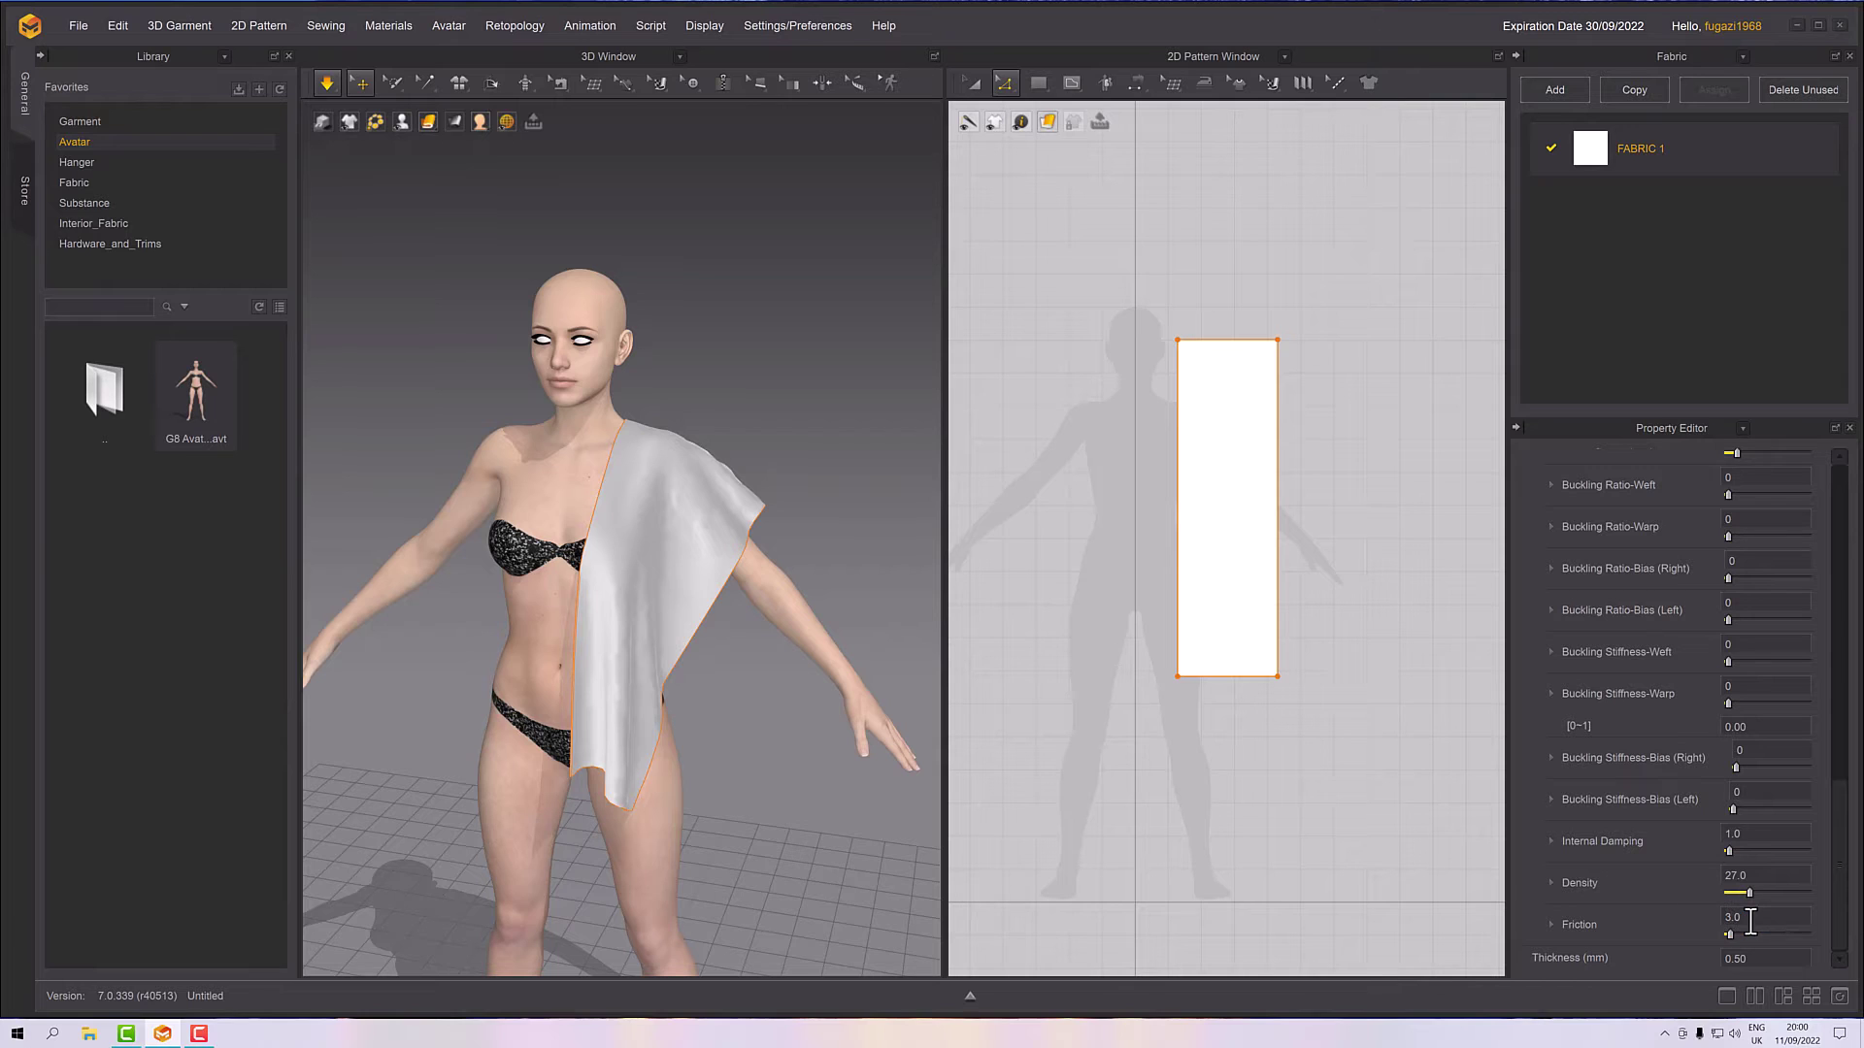
# - Reset the cloth's 3D arrangement and re-simulate it
pyautogui.moveTo(843, 508); pyautogui.dragTo(713, 428, button='right')
pyautogui.click(692, 478)
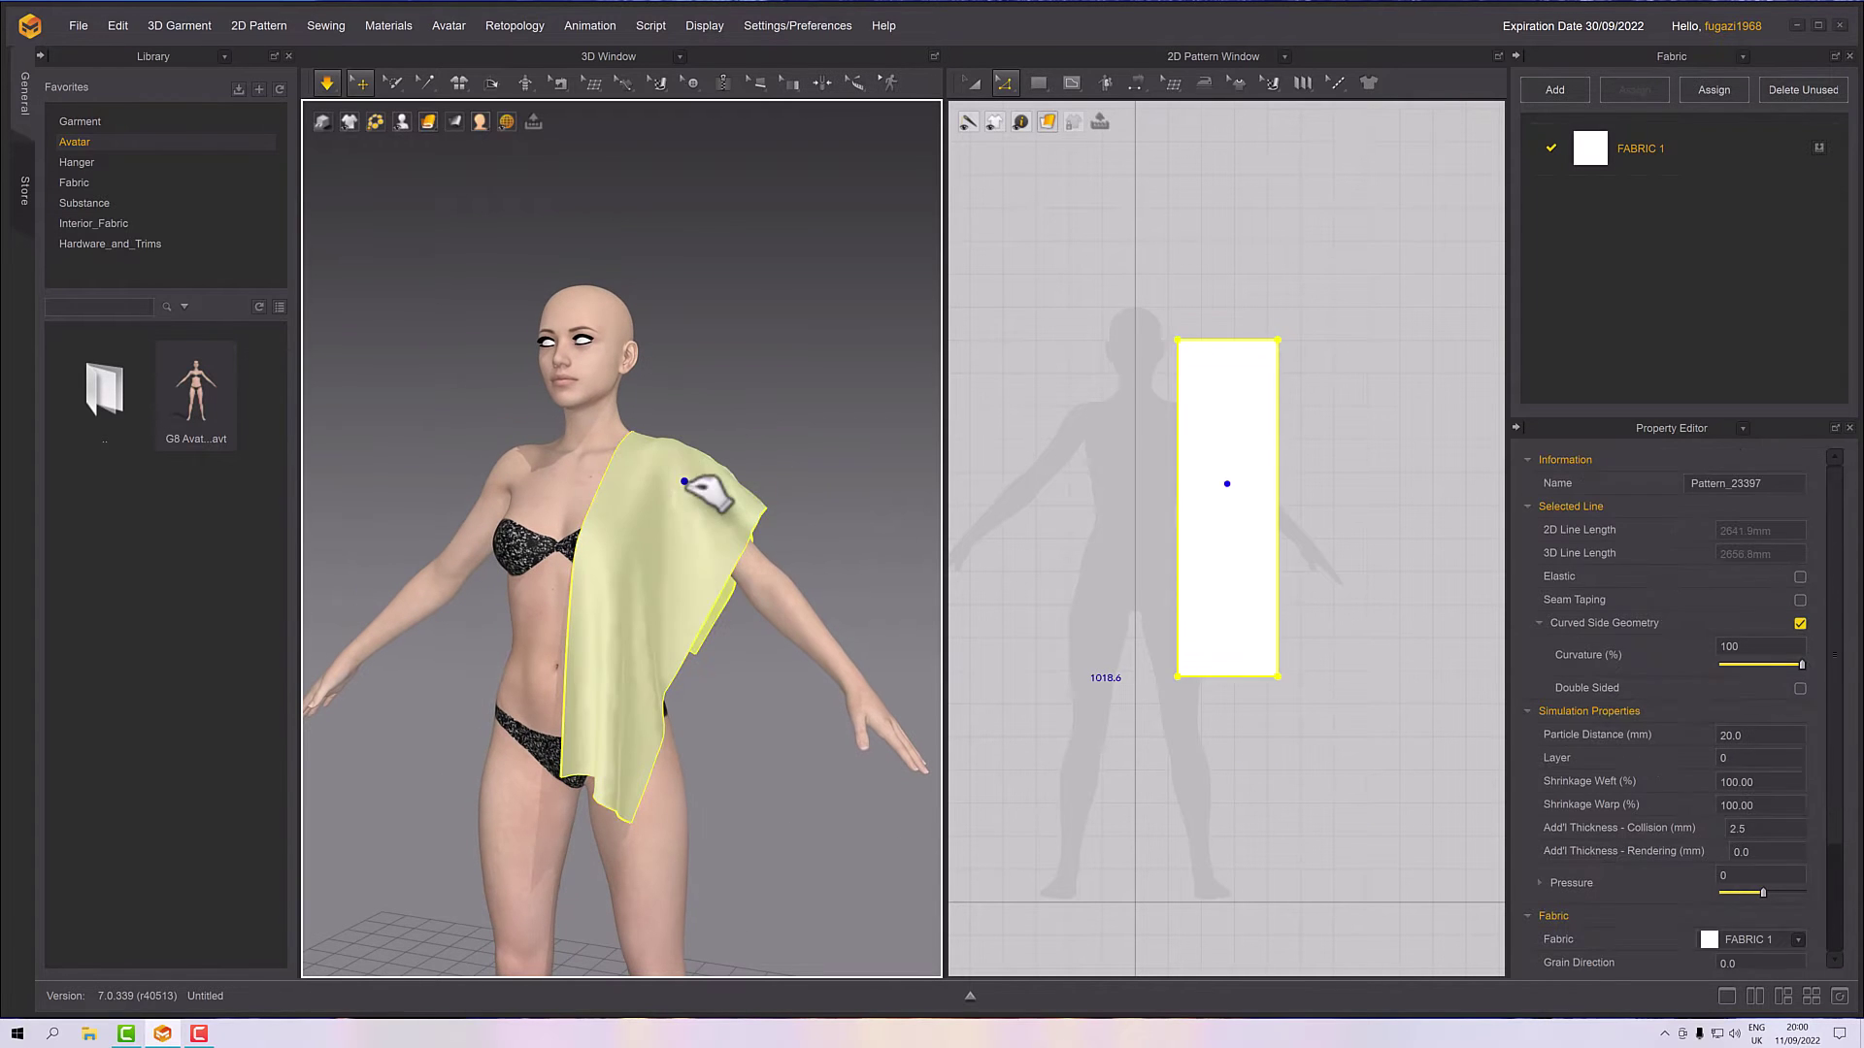
pyautogui.rightClick(684, 481)
pyautogui.click(785, 429)
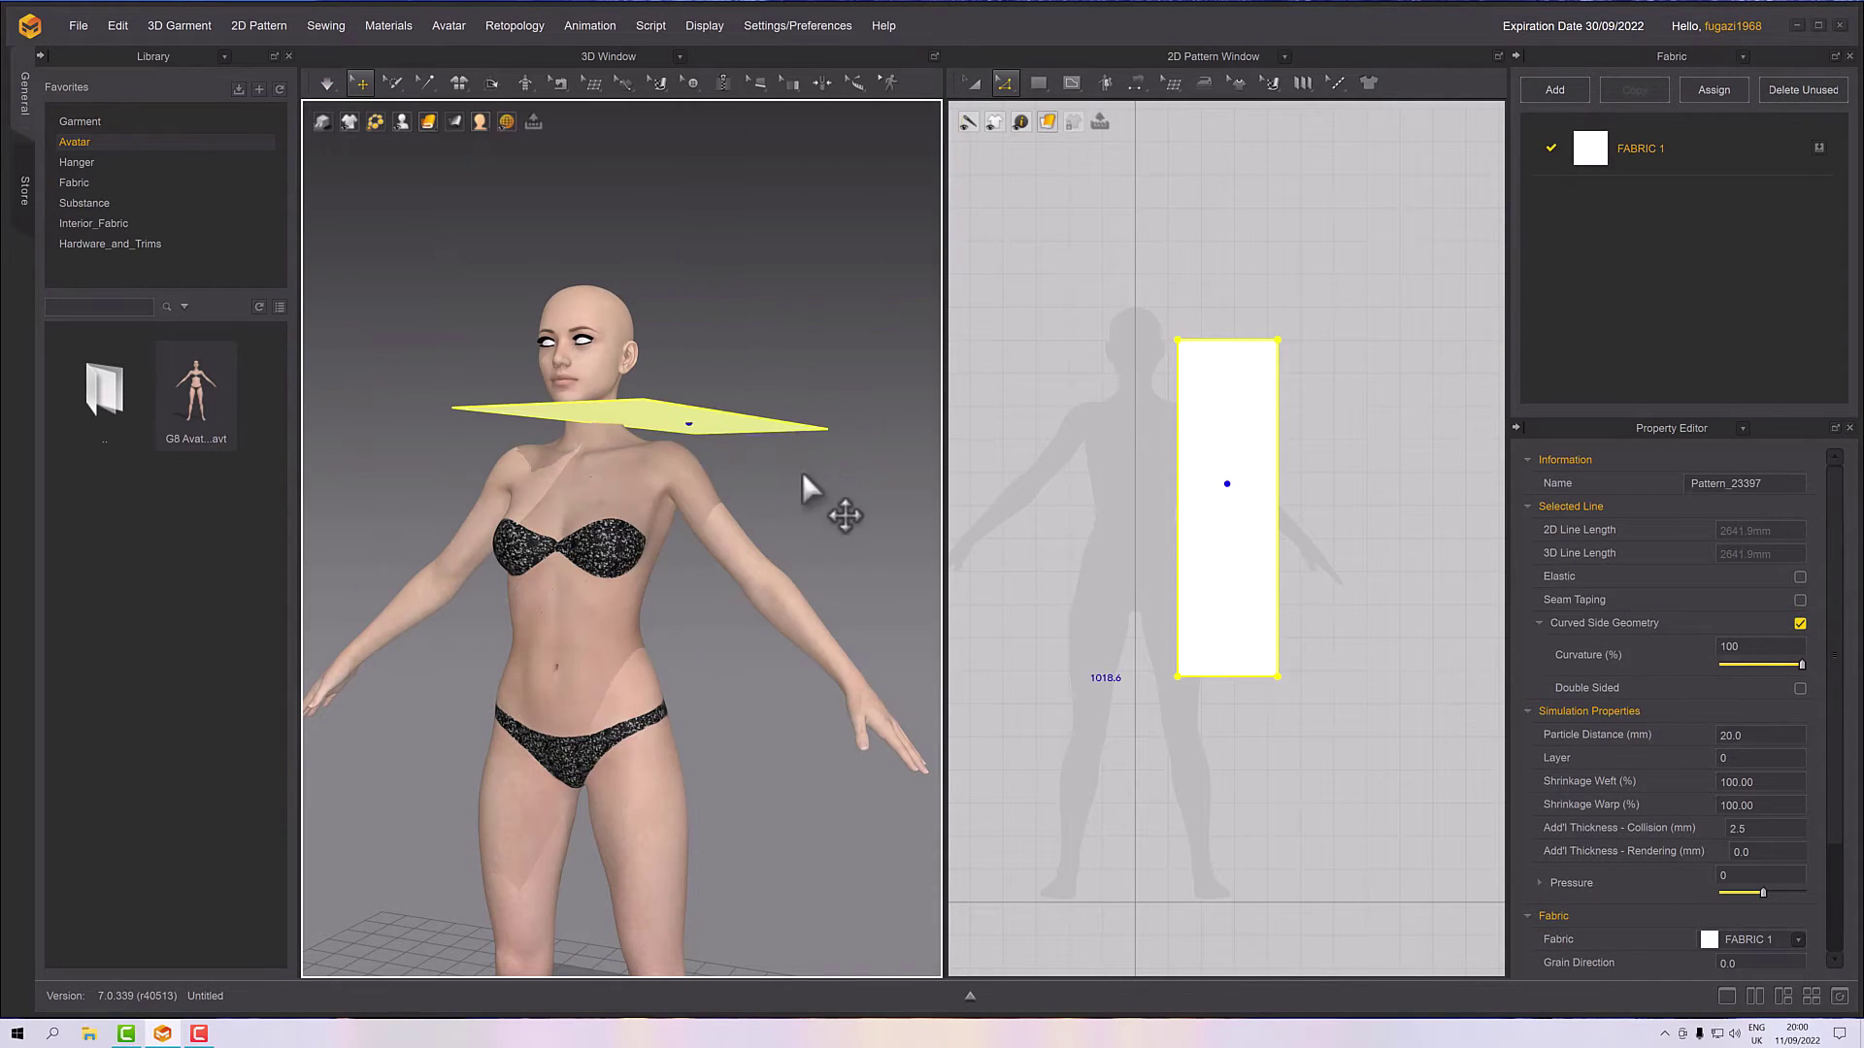
pyautogui.moveTo(801, 472); pyautogui.dragTo(820, 485, button='right')
pyautogui.press('space')
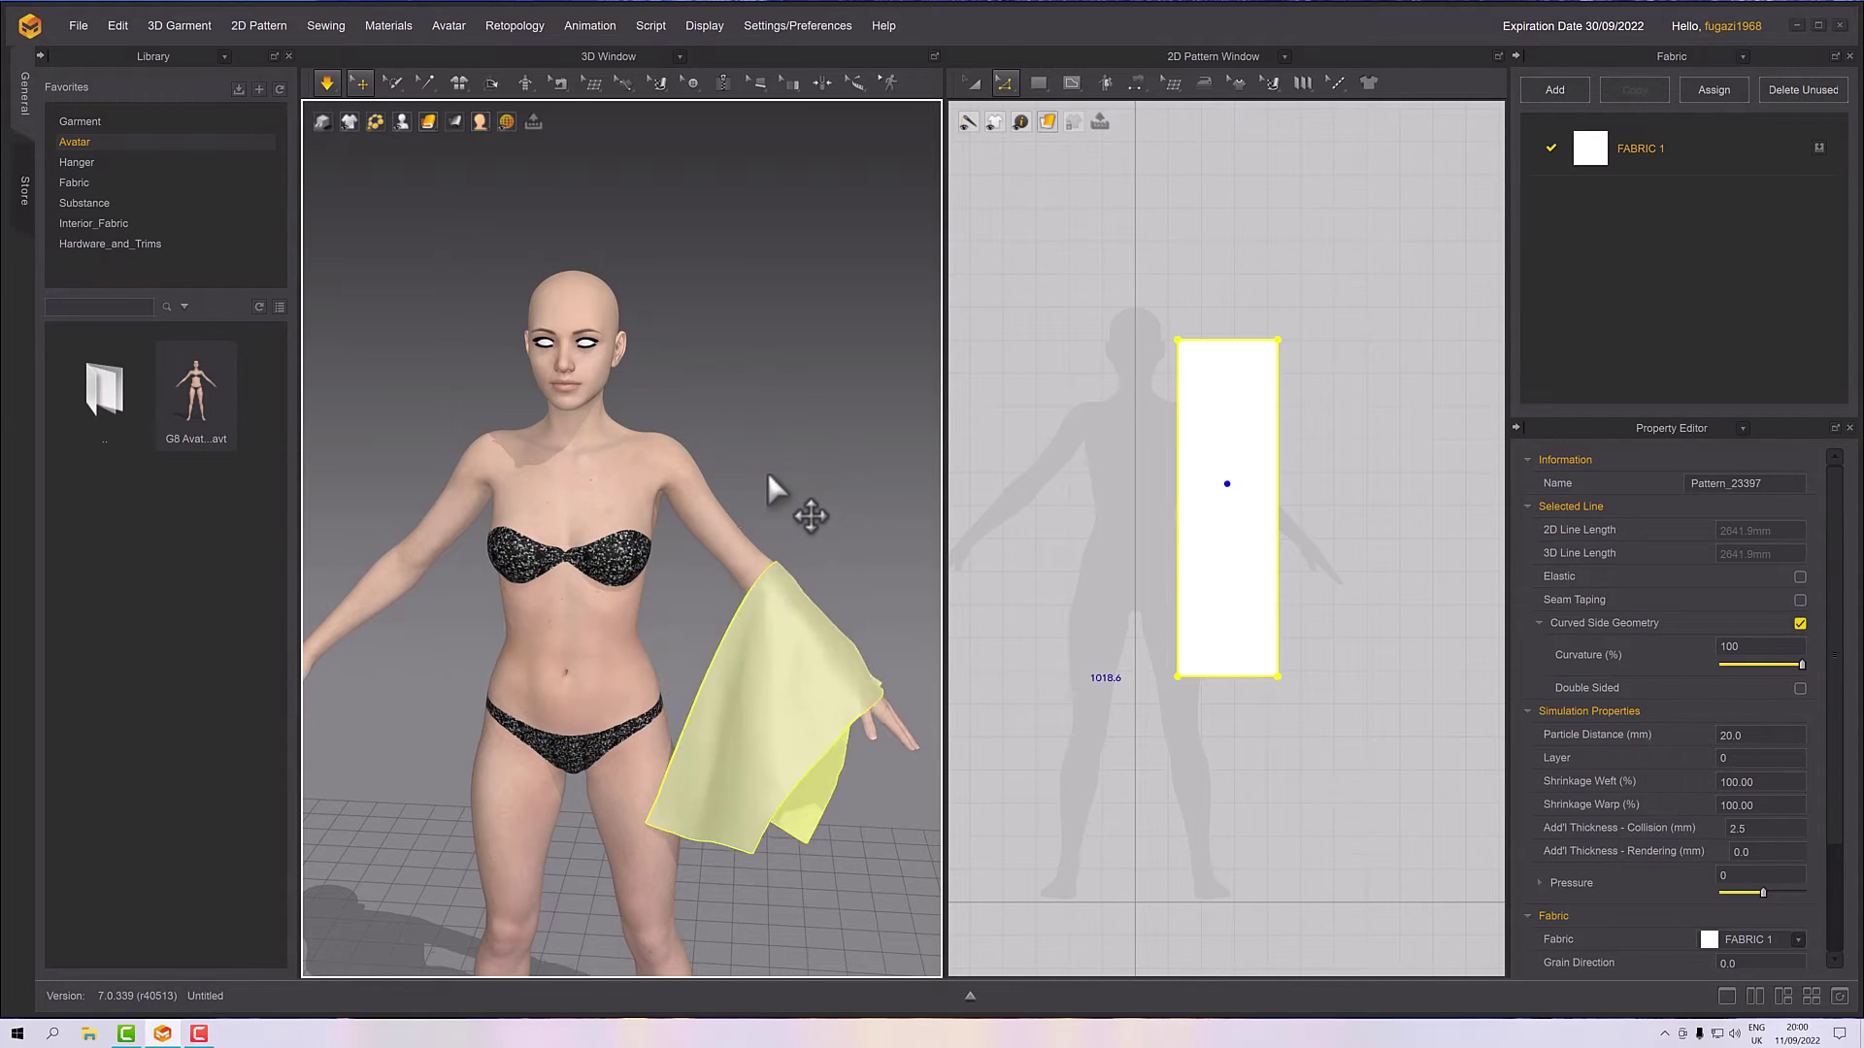
# - Inspect the cloth now hanging from the avatar's hand, then deselect it
pyautogui.moveTo(767, 470); pyautogui.dragTo(737, 374, button='right')
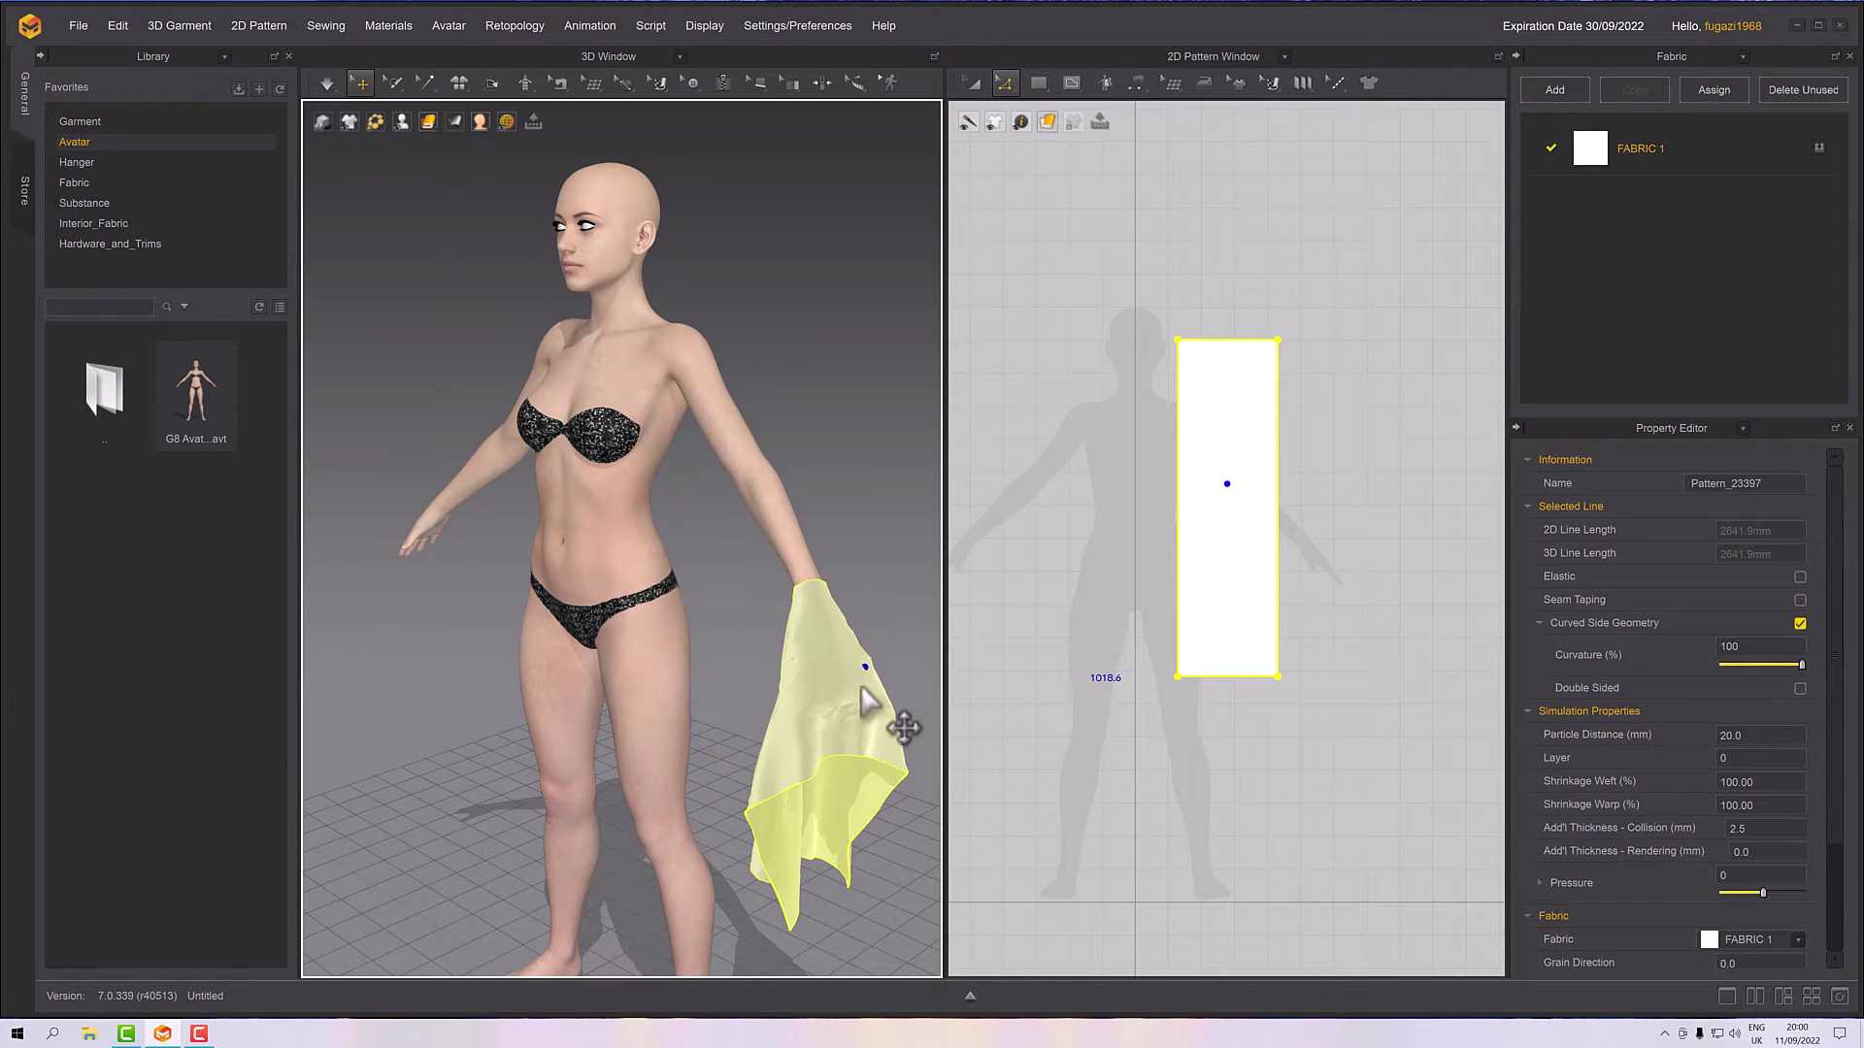
pyautogui.click(862, 722)
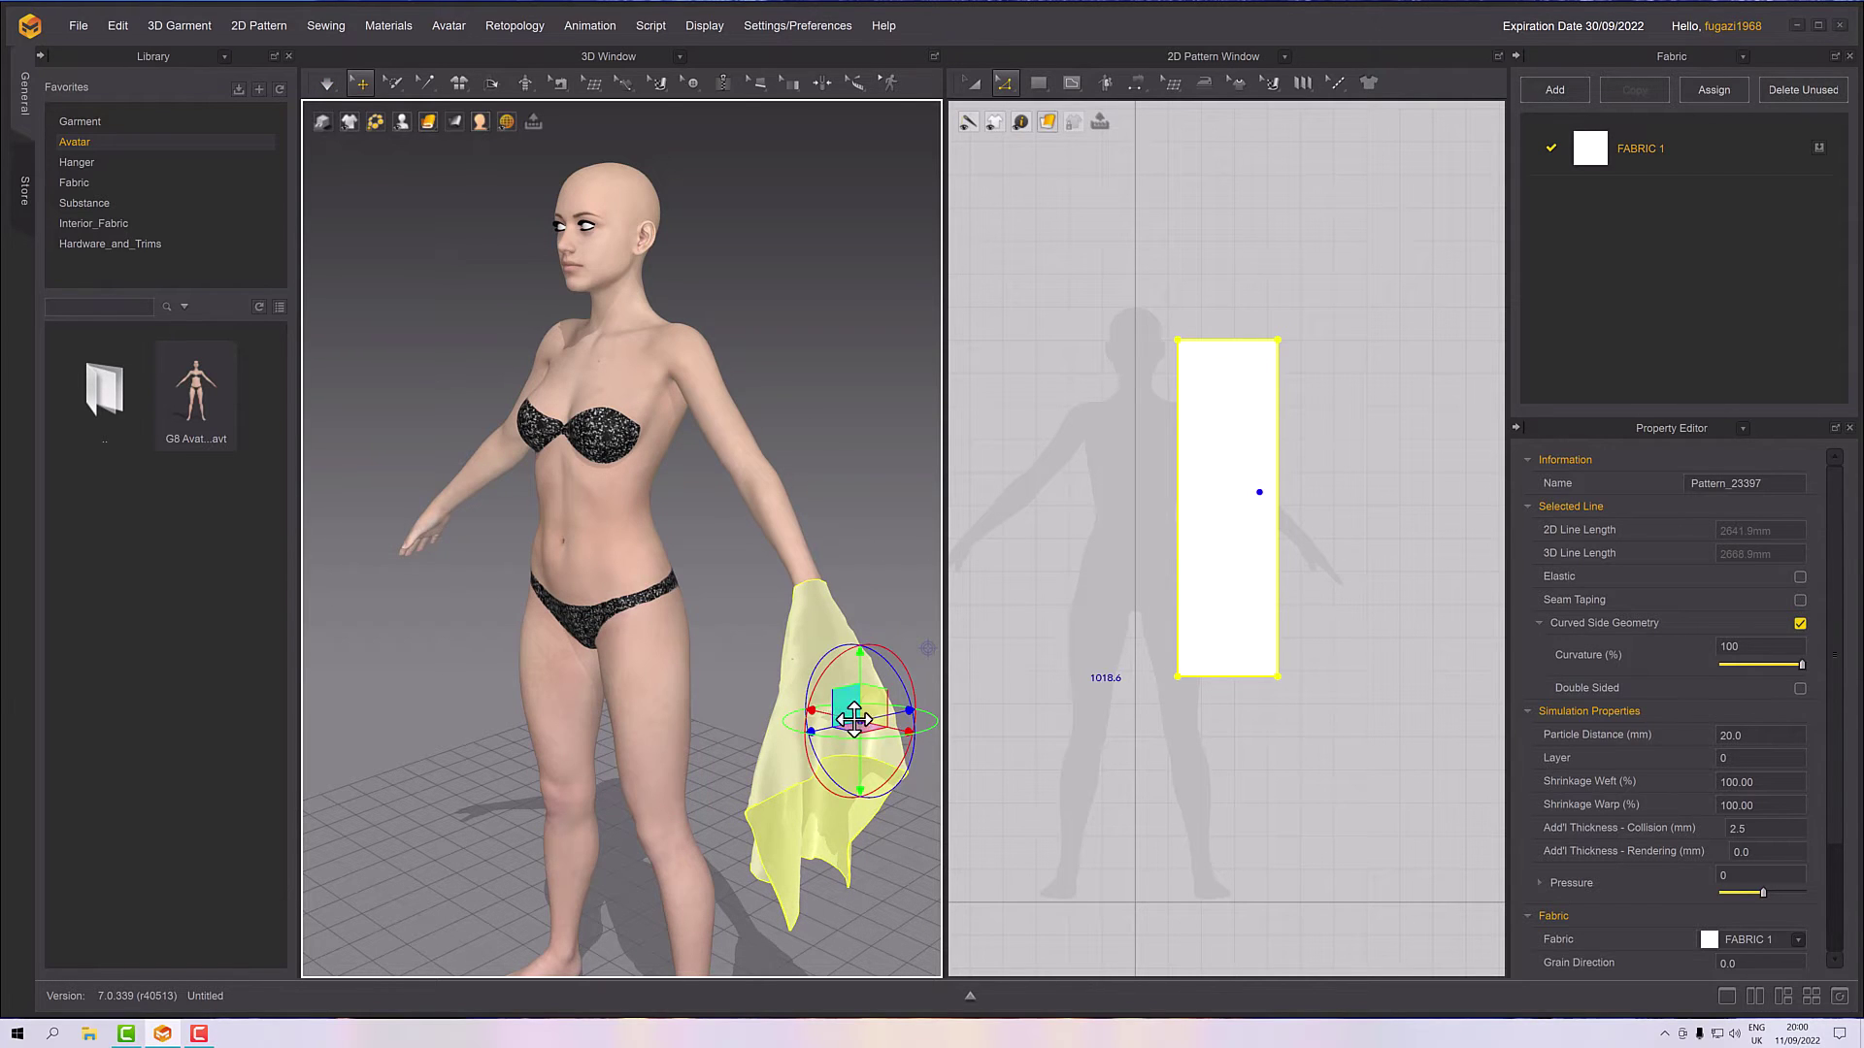
pyautogui.moveTo(832, 559); pyautogui.dragTo(742, 483, button='right')
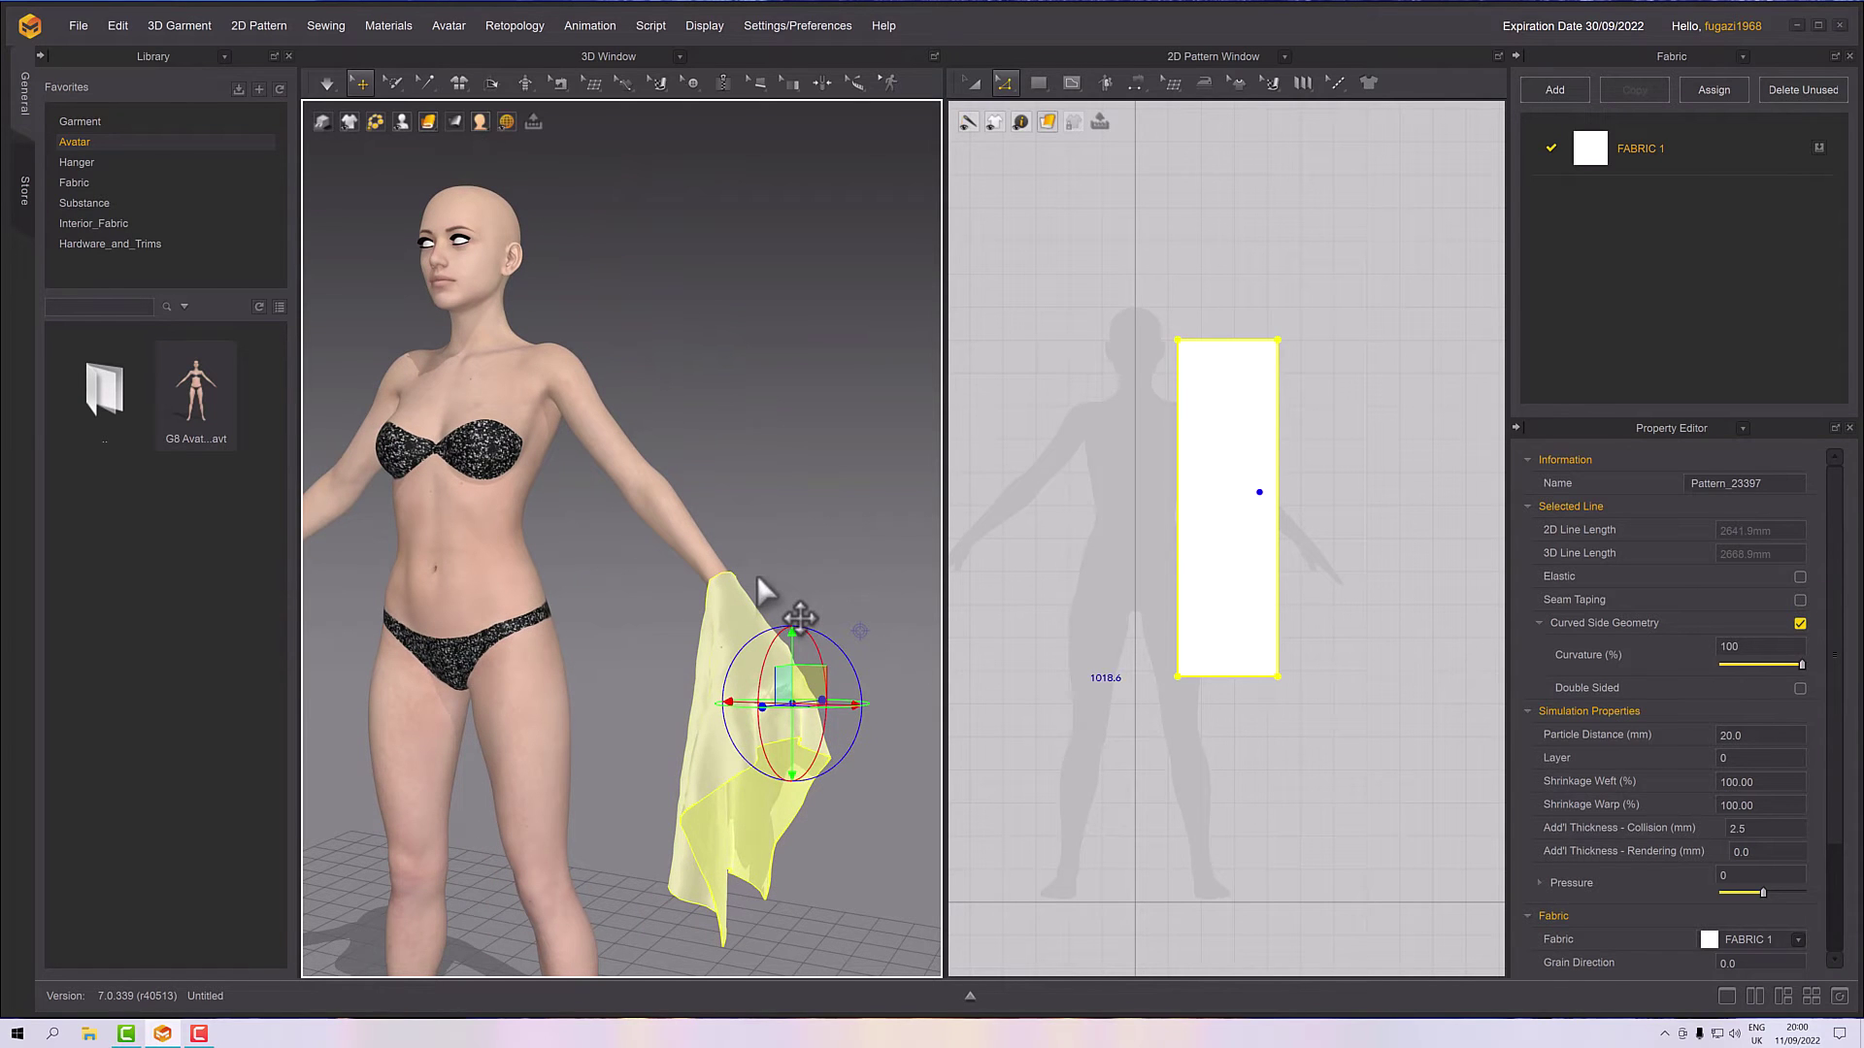
pyautogui.moveTo(706, 386); pyautogui.dragTo(726, 375, button='right')
pyautogui.click(702, 613)
pyautogui.click(1281, 445)
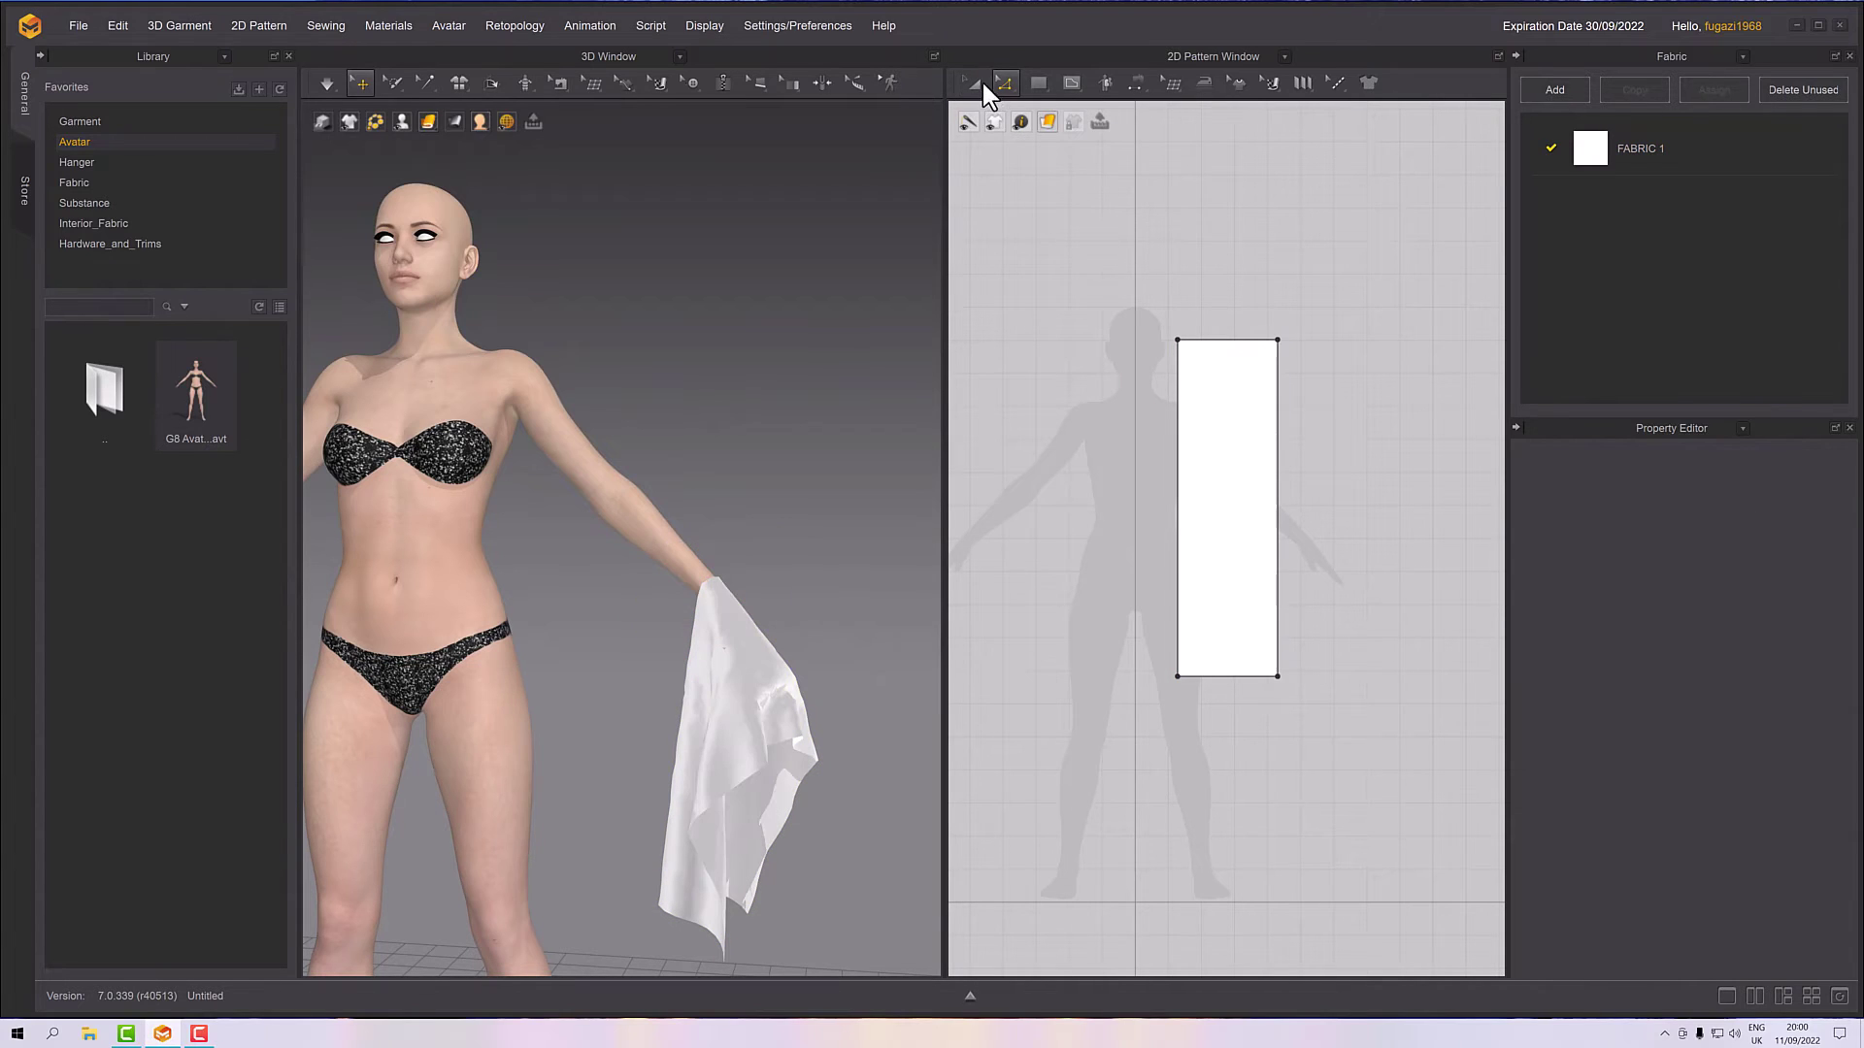
# - Delete the long rectangle and draw a new rectangle across the avatar's torso
pyautogui.click(976, 84)
pyautogui.click(1191, 402)
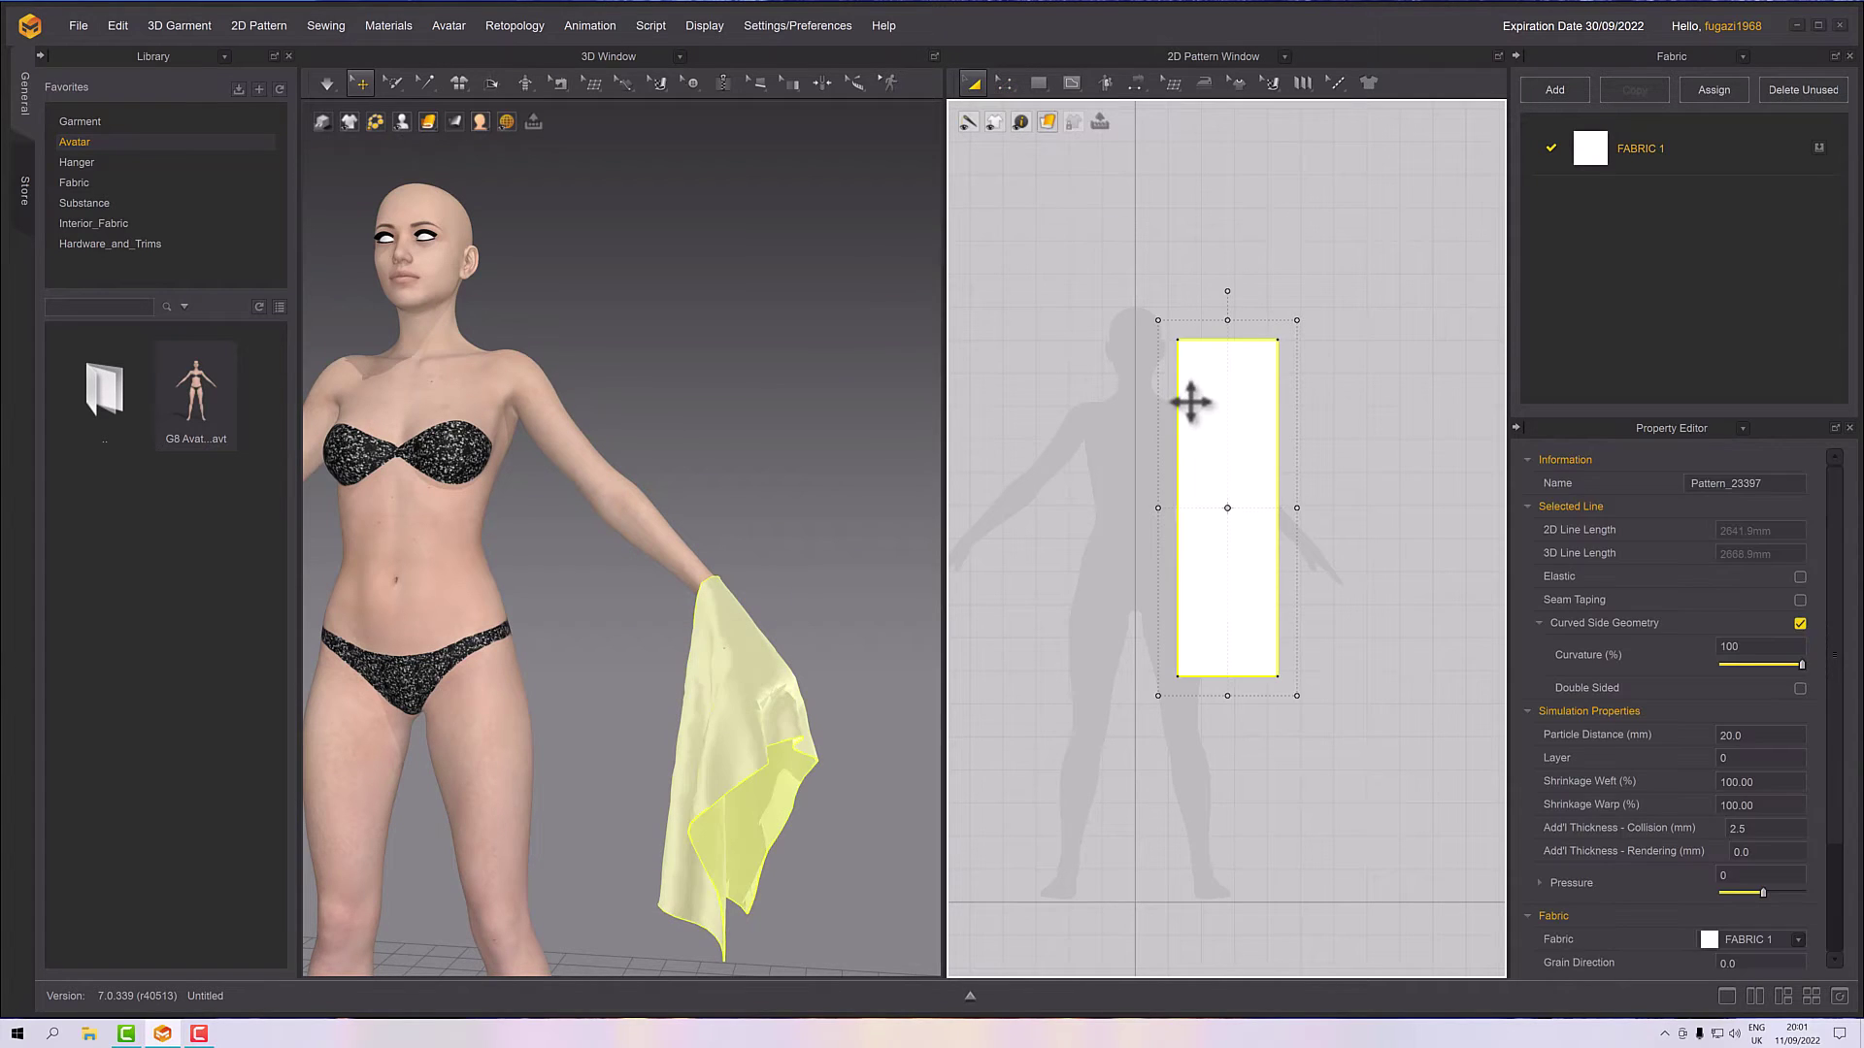
pyautogui.press('Delete')
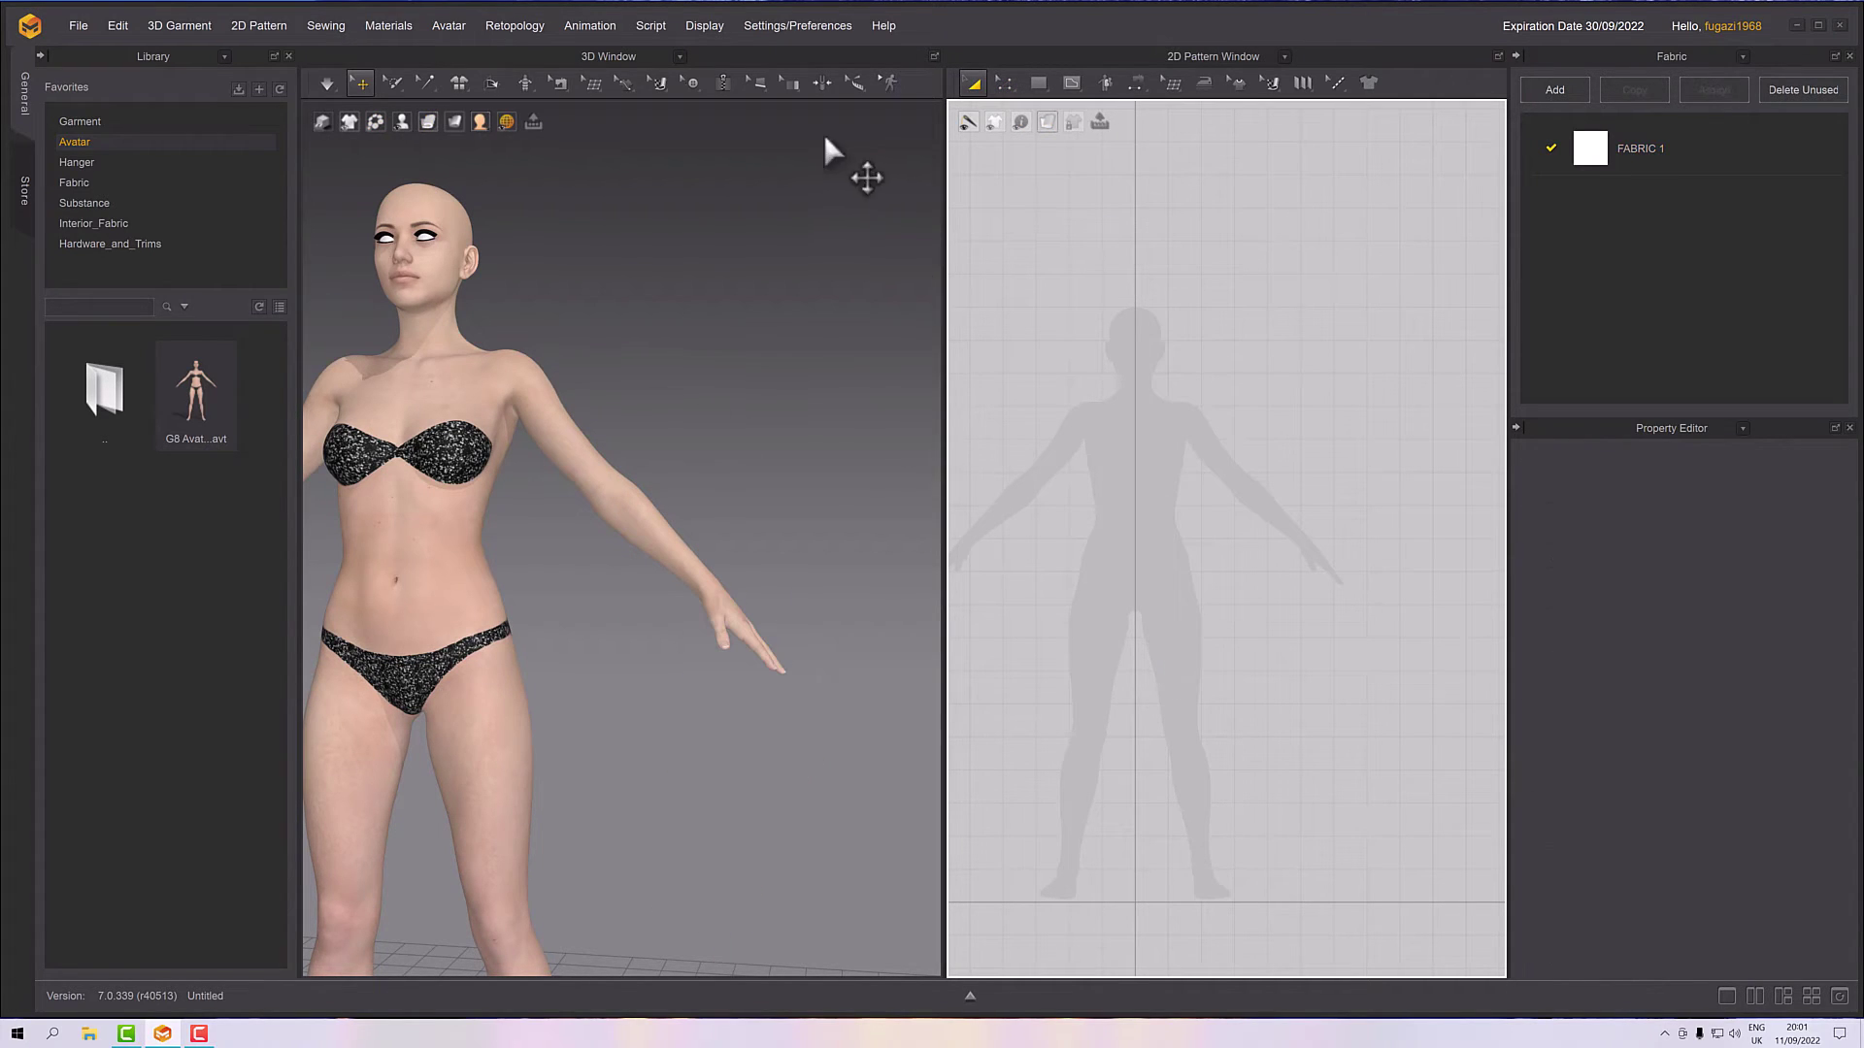
pyautogui.click(1037, 84)
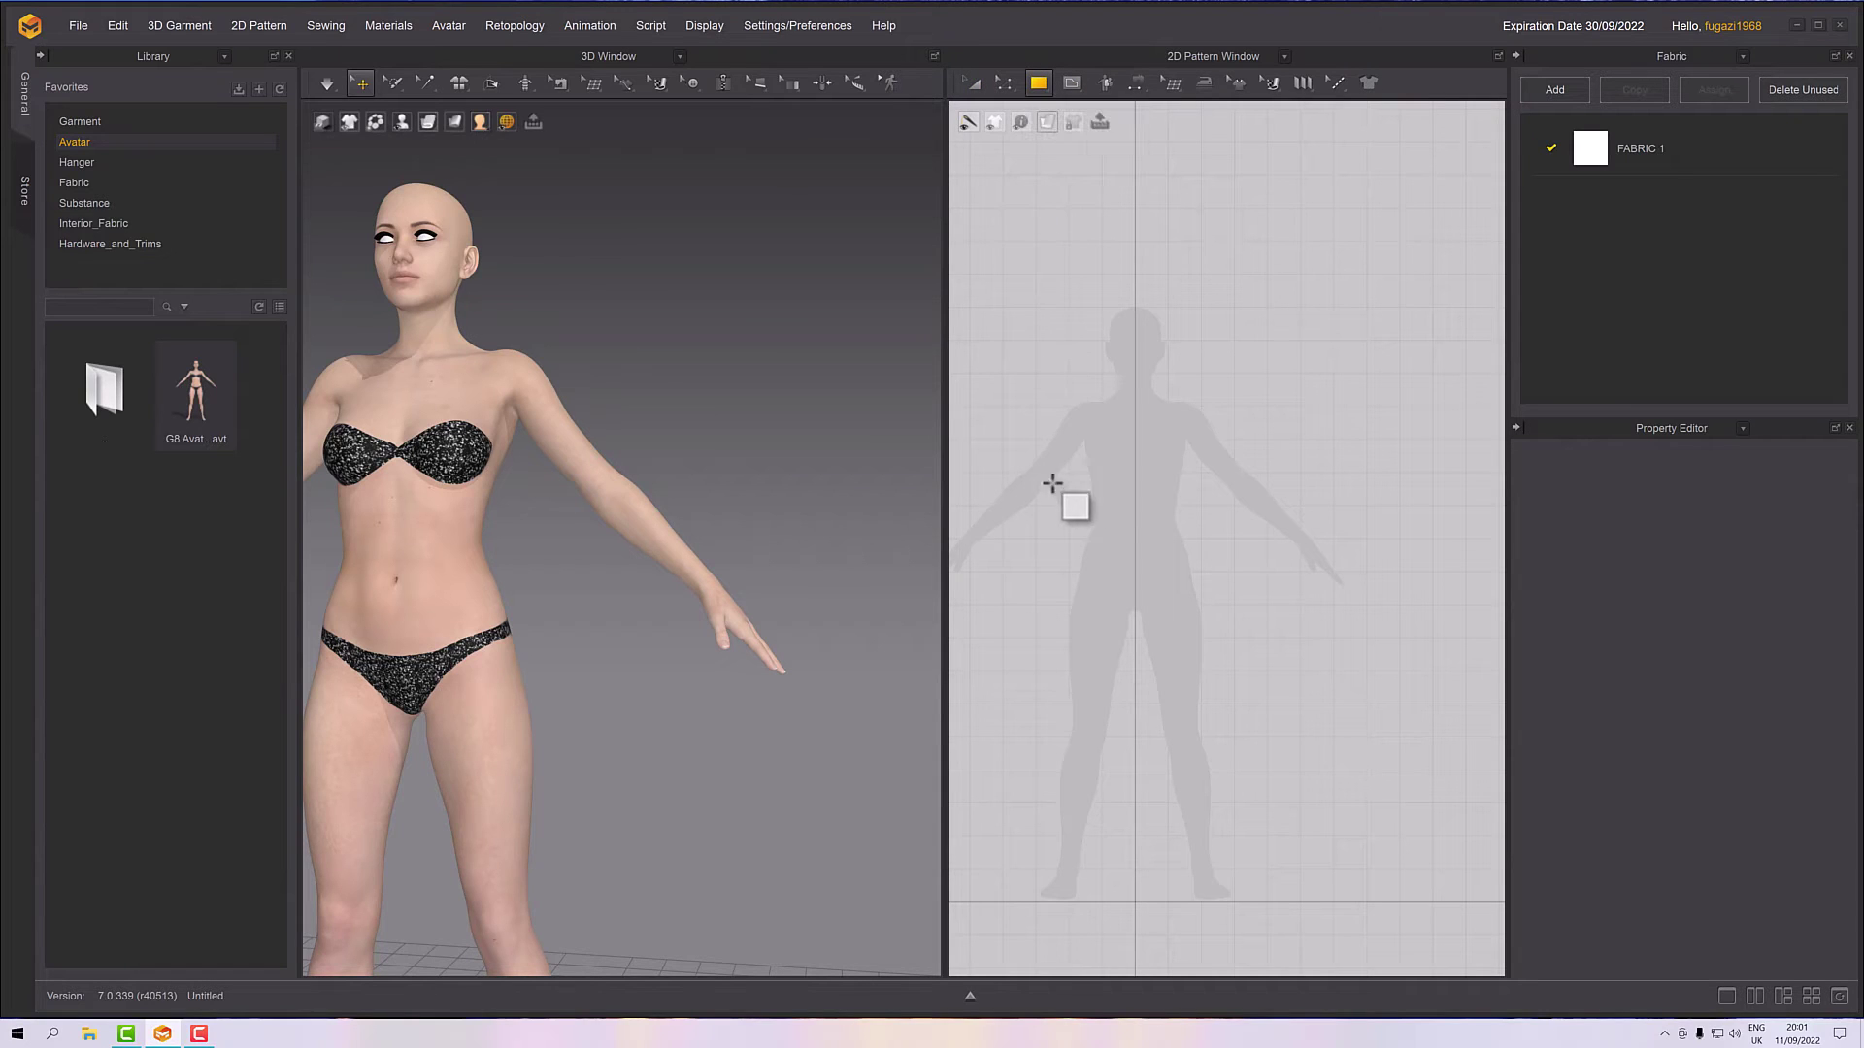
pyautogui.moveTo(1071, 462); pyautogui.dragTo(1223, 528)
pyautogui.moveTo(637, 433); pyautogui.dragTo(767, 462, button='right')
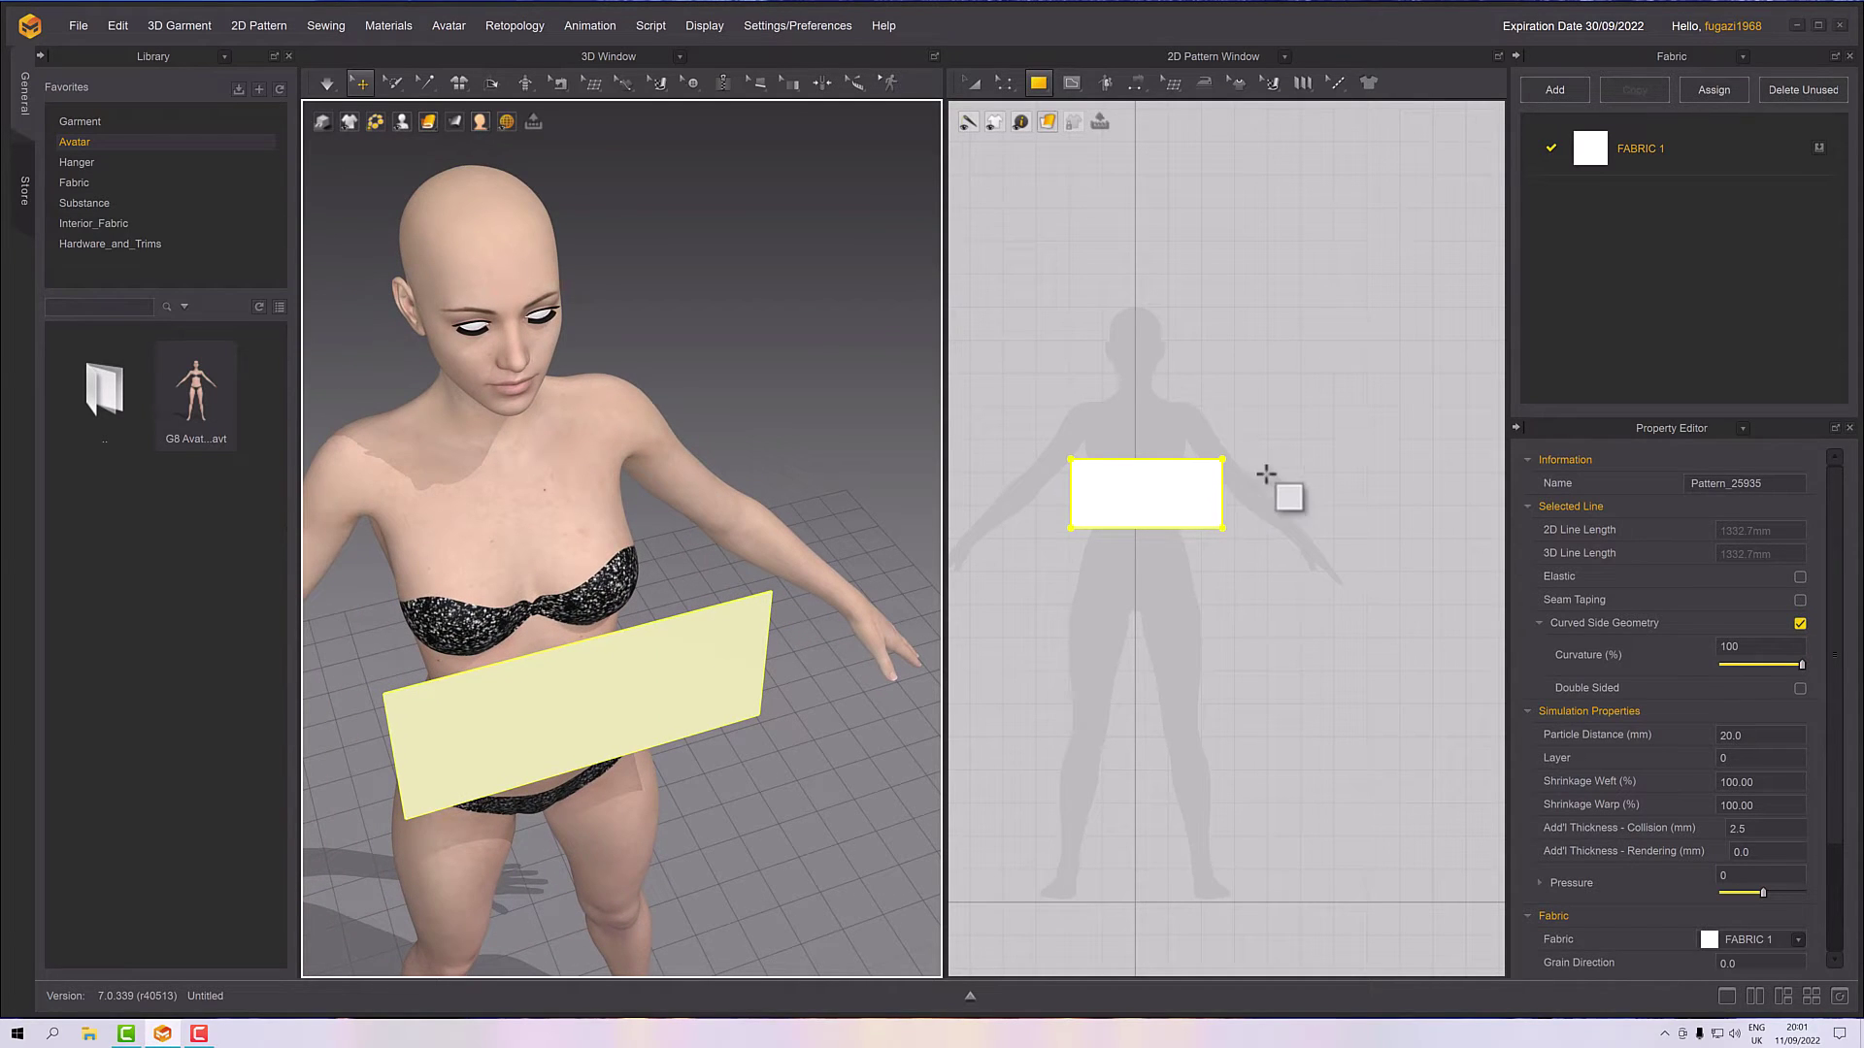
# - Copy the rectangle and mirror-paste it to the right of the original
pyautogui.click(974, 82)
pyautogui.rightClick(1118, 481)
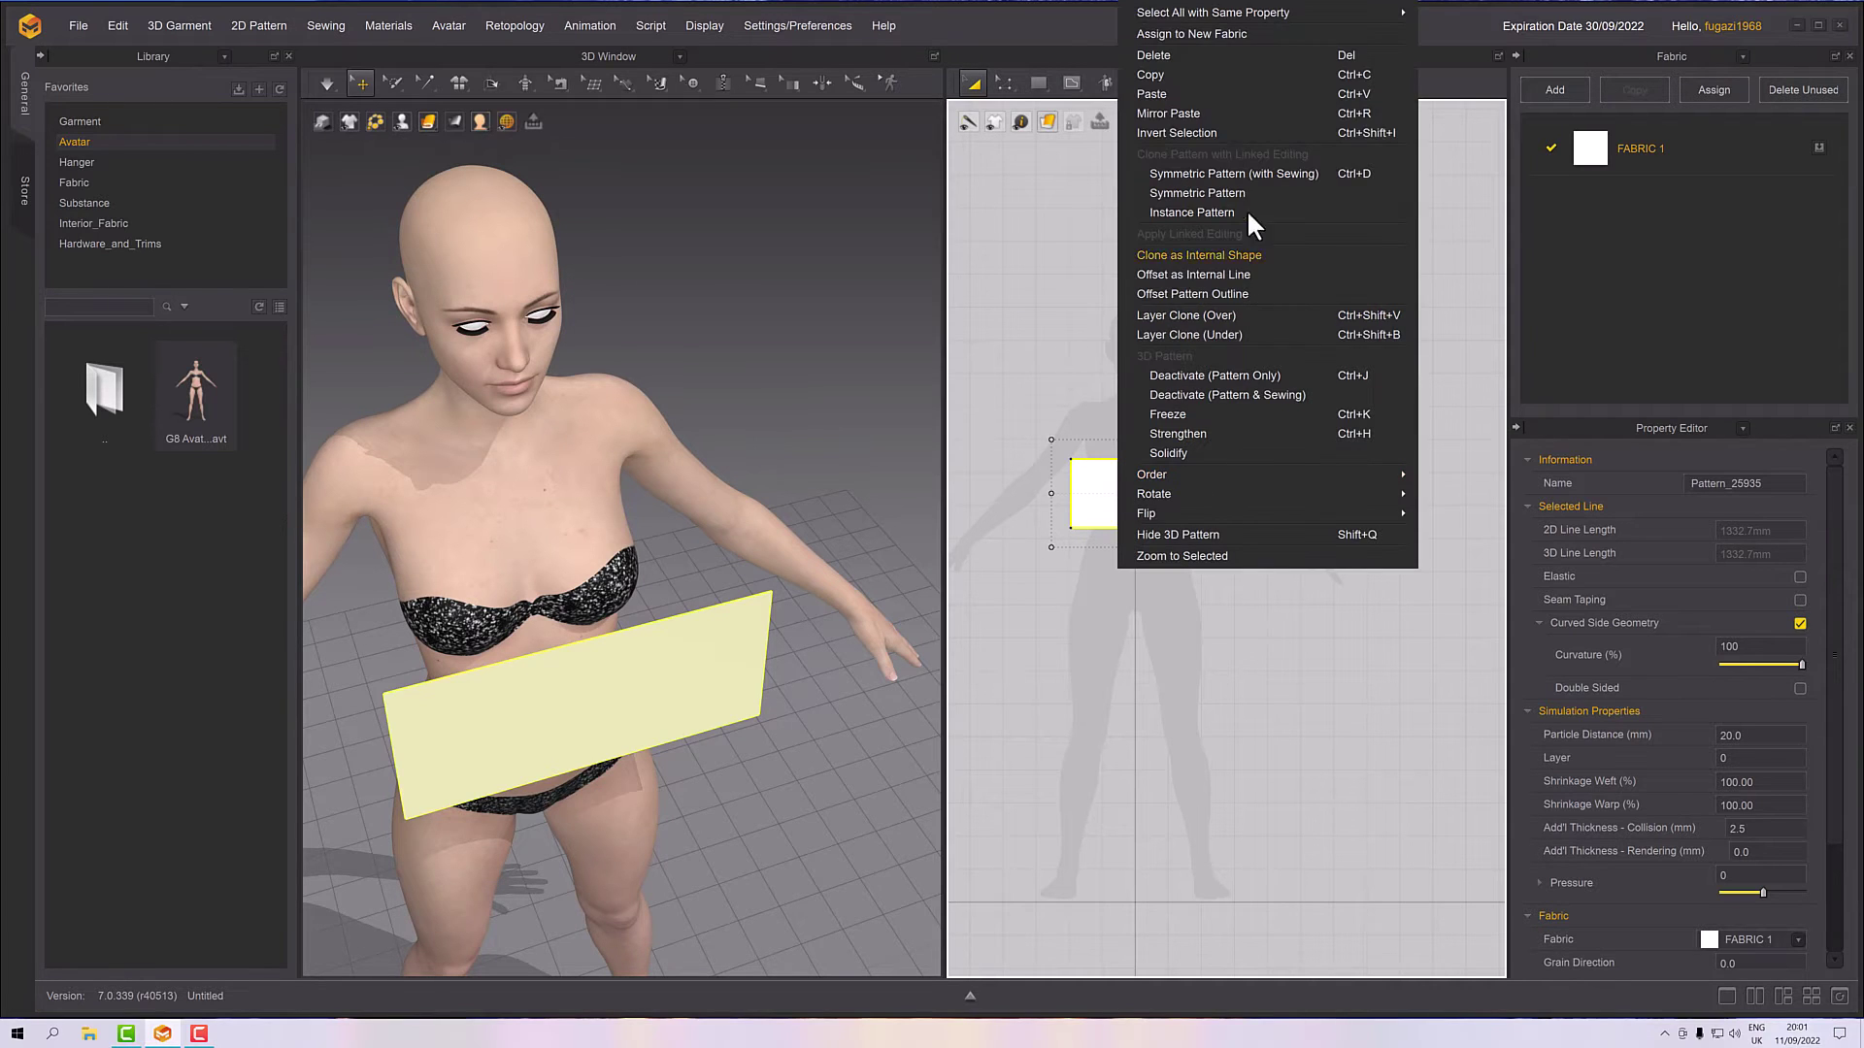
pyautogui.click(1190, 76)
pyautogui.rightClick(1359, 335)
pyautogui.click(1415, 364)
pyautogui.click(1352, 521)
pyautogui.moveTo(886, 466); pyautogui.dragTo(511, 409, button='right')
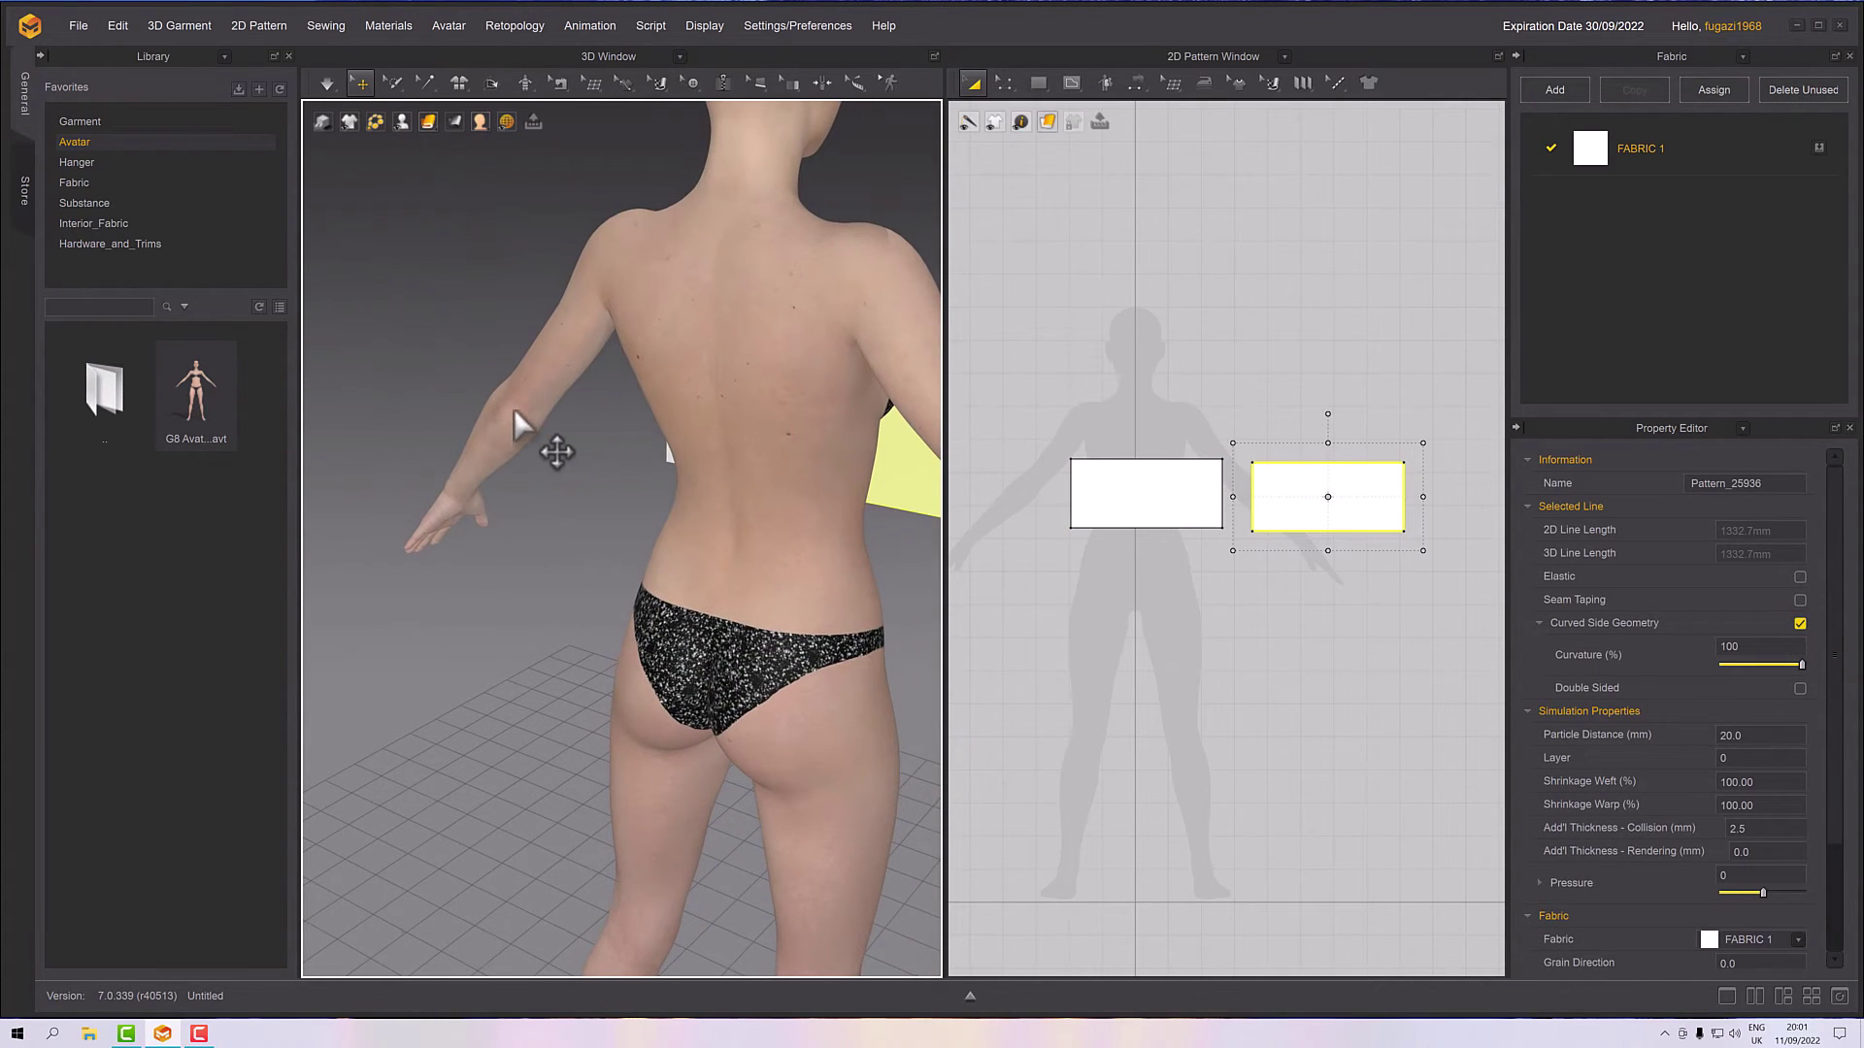
# - Place one panel on the avatar's back using the arrangement points and lower it
pyautogui.hotkey('shift', 'a')
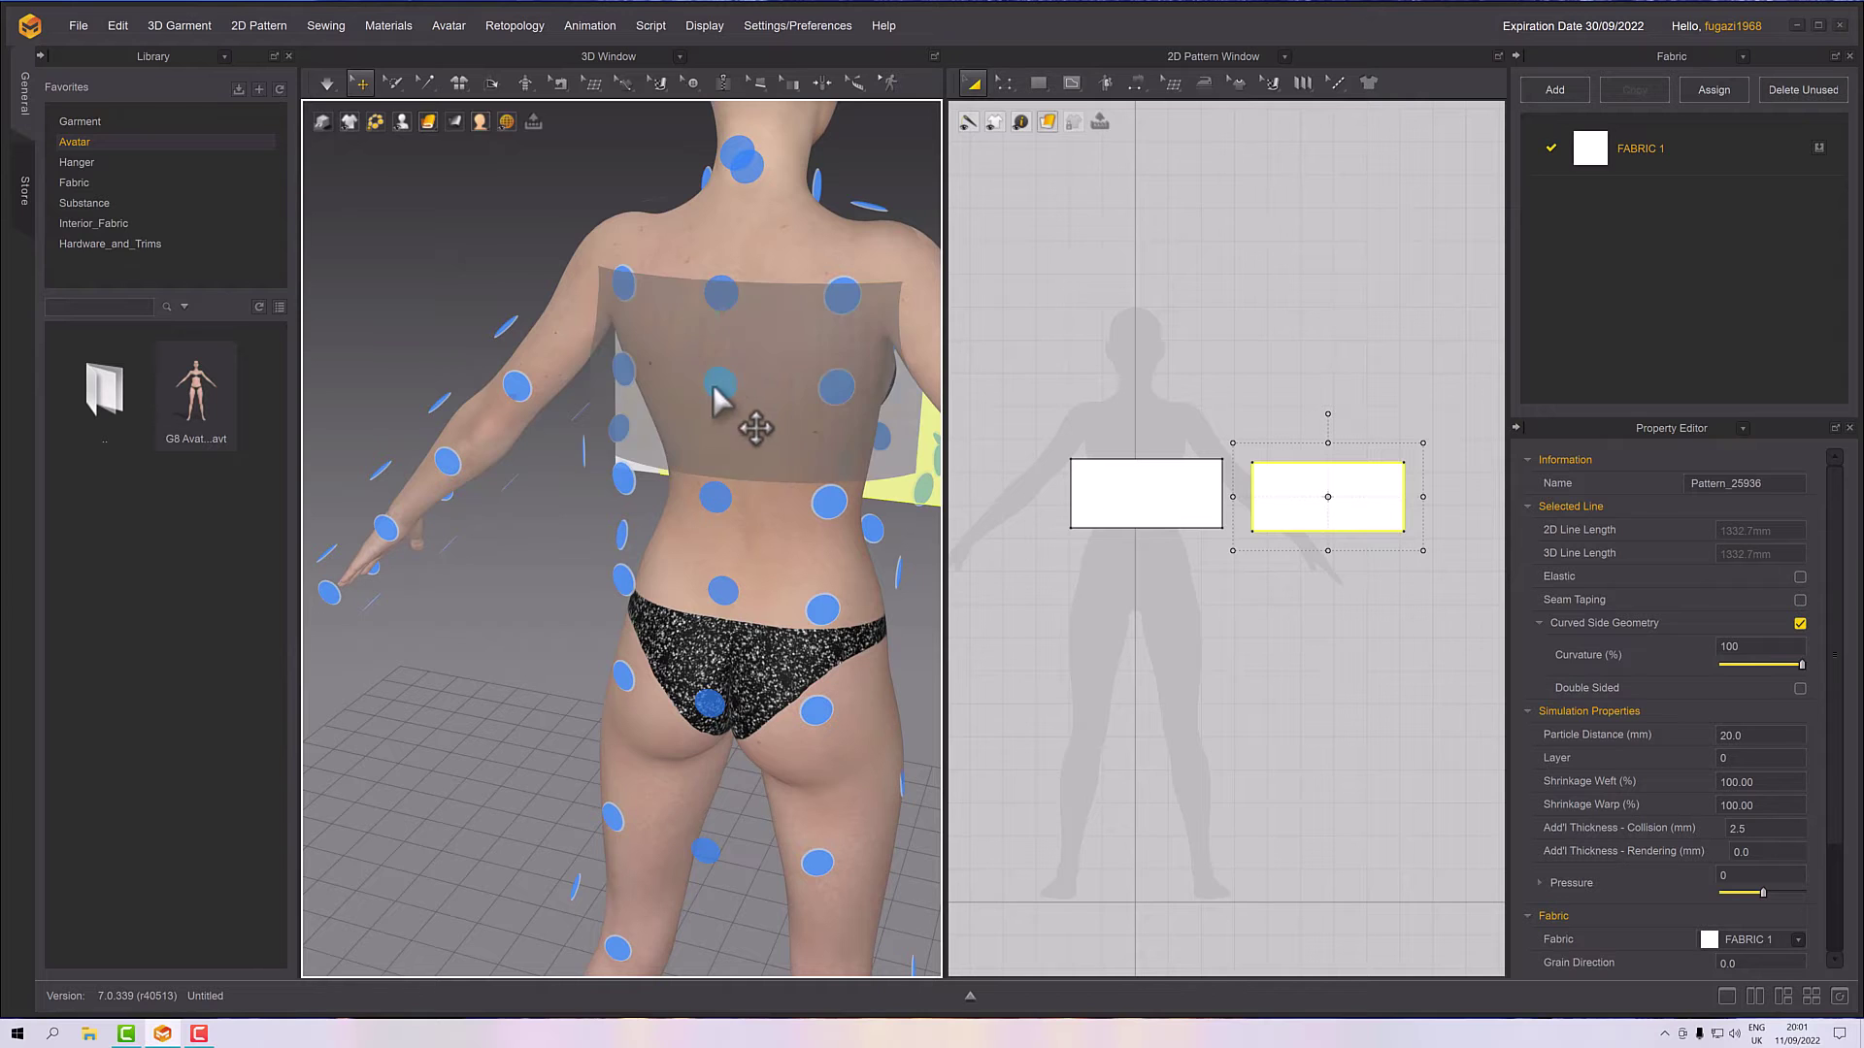
pyautogui.click(715, 383)
pyautogui.moveTo(716, 383); pyautogui.dragTo(659, 365, button='right')
pyautogui.moveTo(659, 365); pyautogui.dragTo(661, 439)
pyautogui.moveTo(837, 442); pyautogui.dragTo(739, 436, button='right')
pyautogui.moveTo(810, 459); pyautogui.dragTo(643, 453, button='middle')
# - Place the other panel on the avatar's chest and raise it into position
pyautogui.click(810, 412)
pyautogui.moveTo(811, 413); pyautogui.dragTo(728, 491, button='right')
pyautogui.moveTo(631, 447); pyautogui.dragTo(1032, 458)
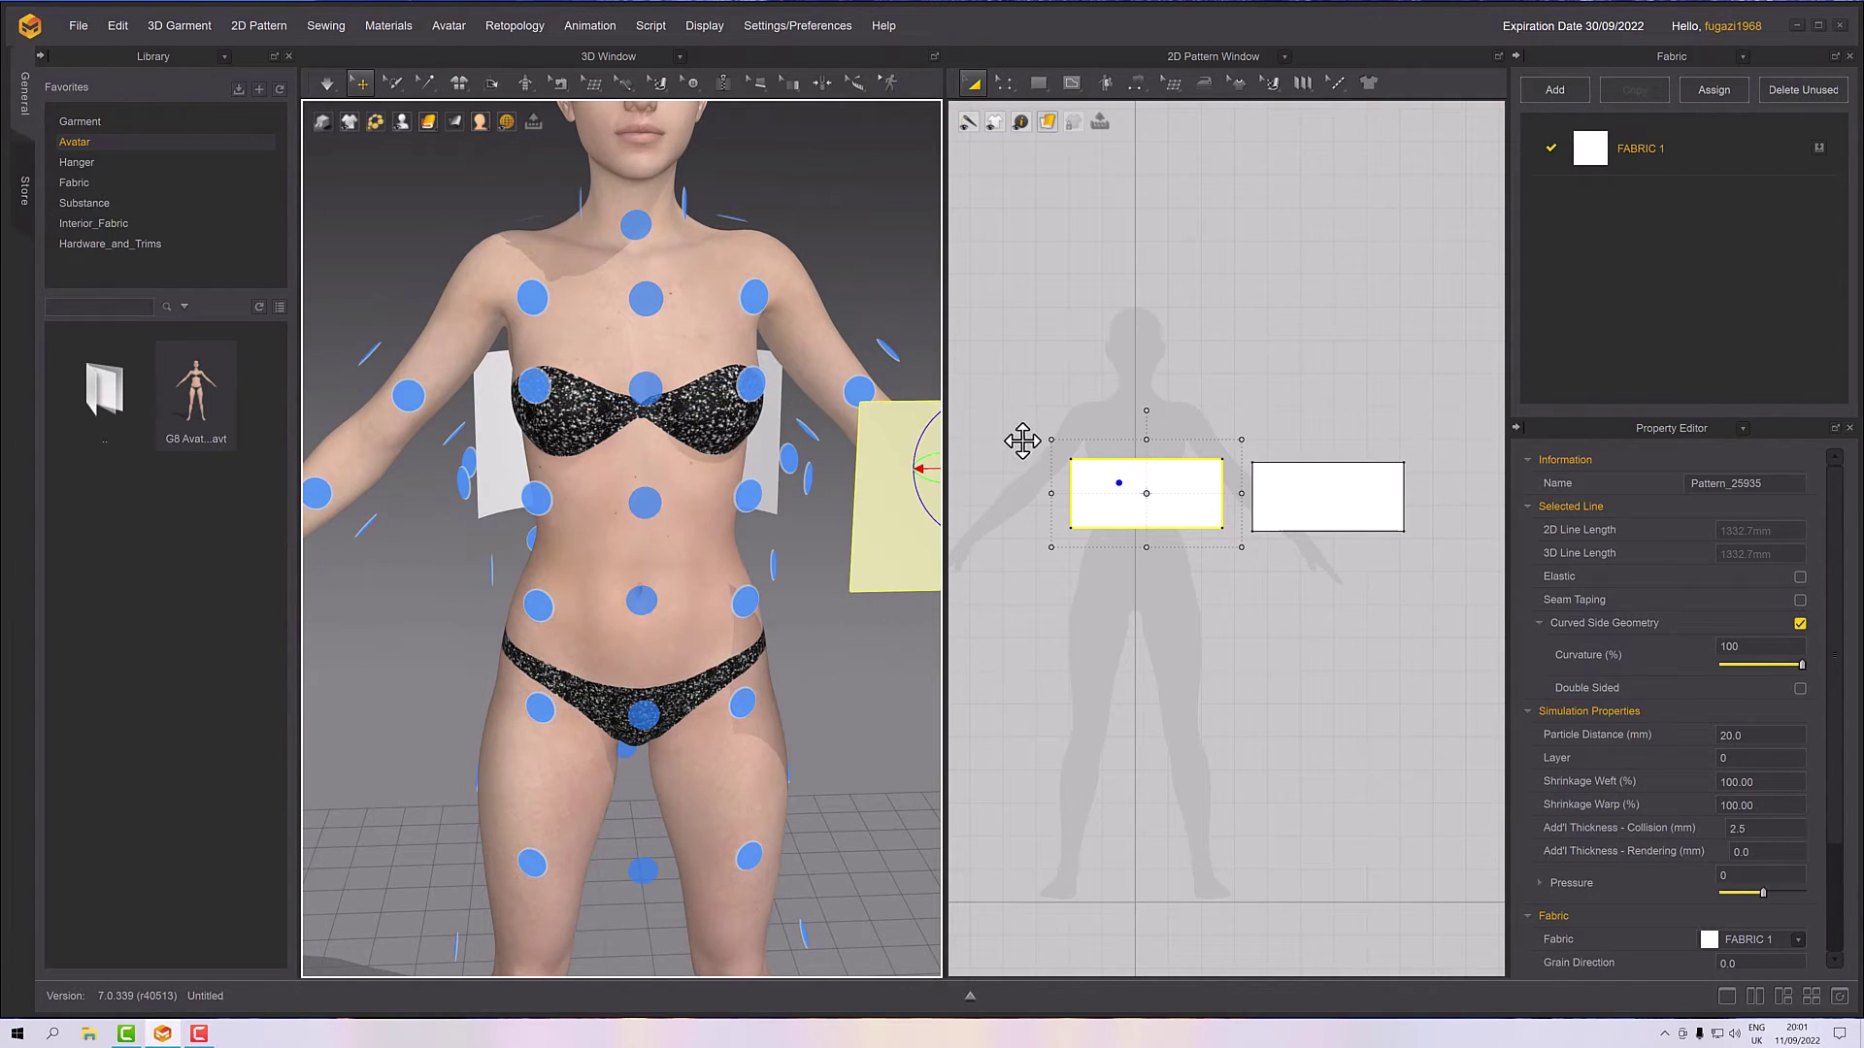
pyautogui.click(679, 510)
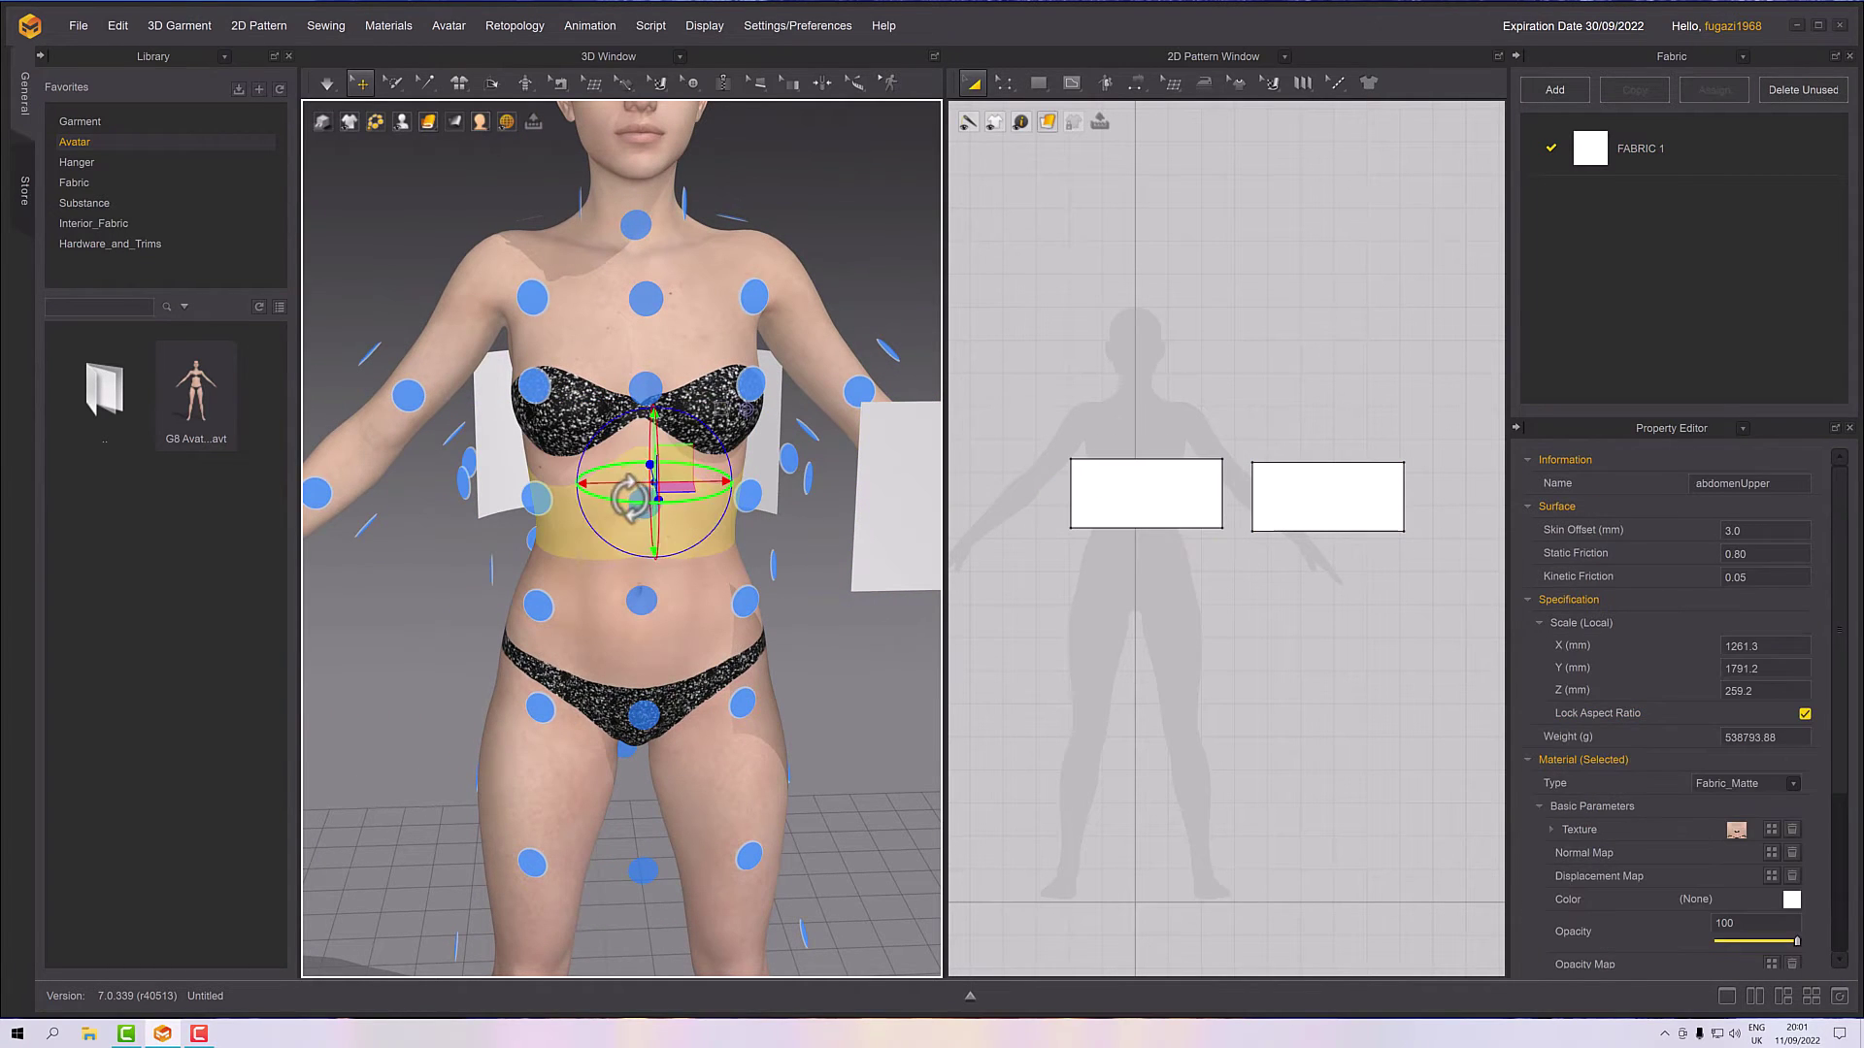
pyautogui.click(891, 492)
pyautogui.click(649, 499)
pyautogui.moveTo(648, 499); pyautogui.dragTo(777, 480, button='right')
pyautogui.moveTo(770, 415); pyautogui.dragTo(823, 364, button='right')
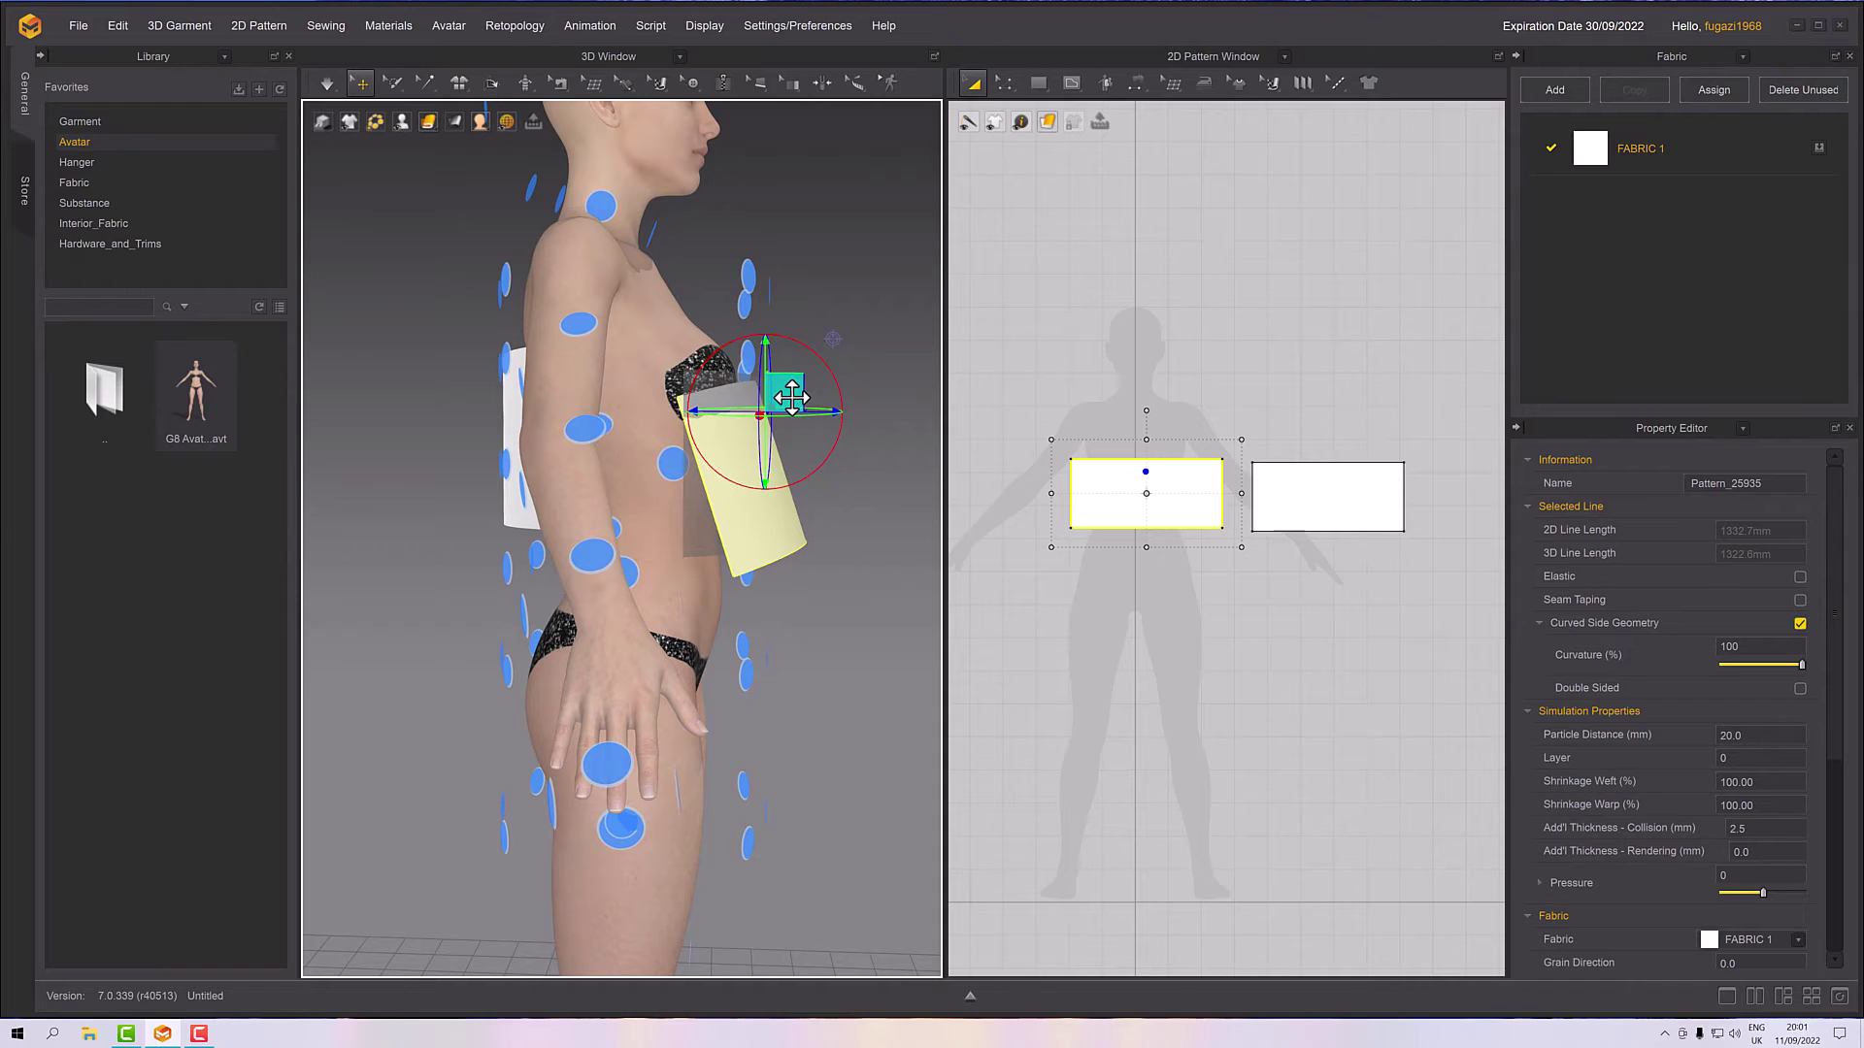
pyautogui.moveTo(784, 390); pyautogui.dragTo(772, 333)
pyautogui.moveTo(819, 359)
pyautogui.mouseDown(button='right')
pyautogui.moveTo(799, 368)
pyautogui.moveTo(843, 370)
pyautogui.mouseUp(button='right')
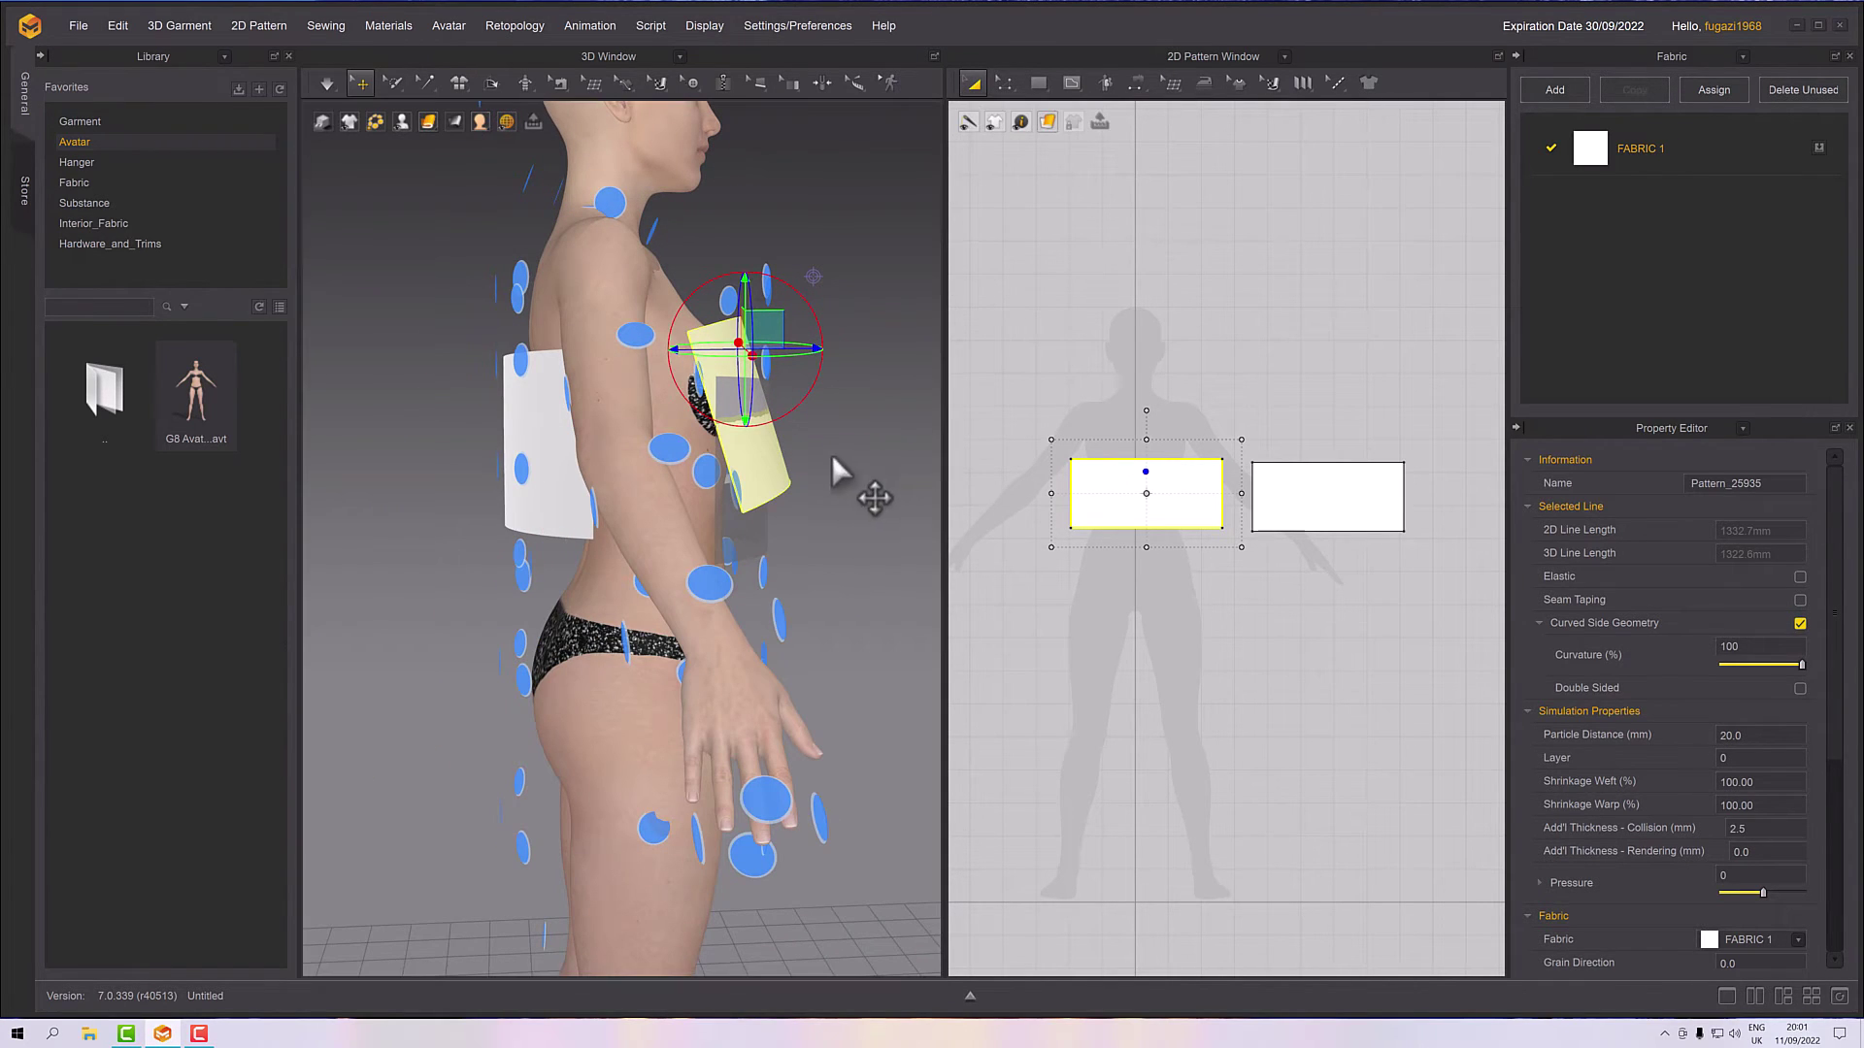
pyautogui.moveTo(852, 457); pyautogui.dragTo(806, 449, button='right')
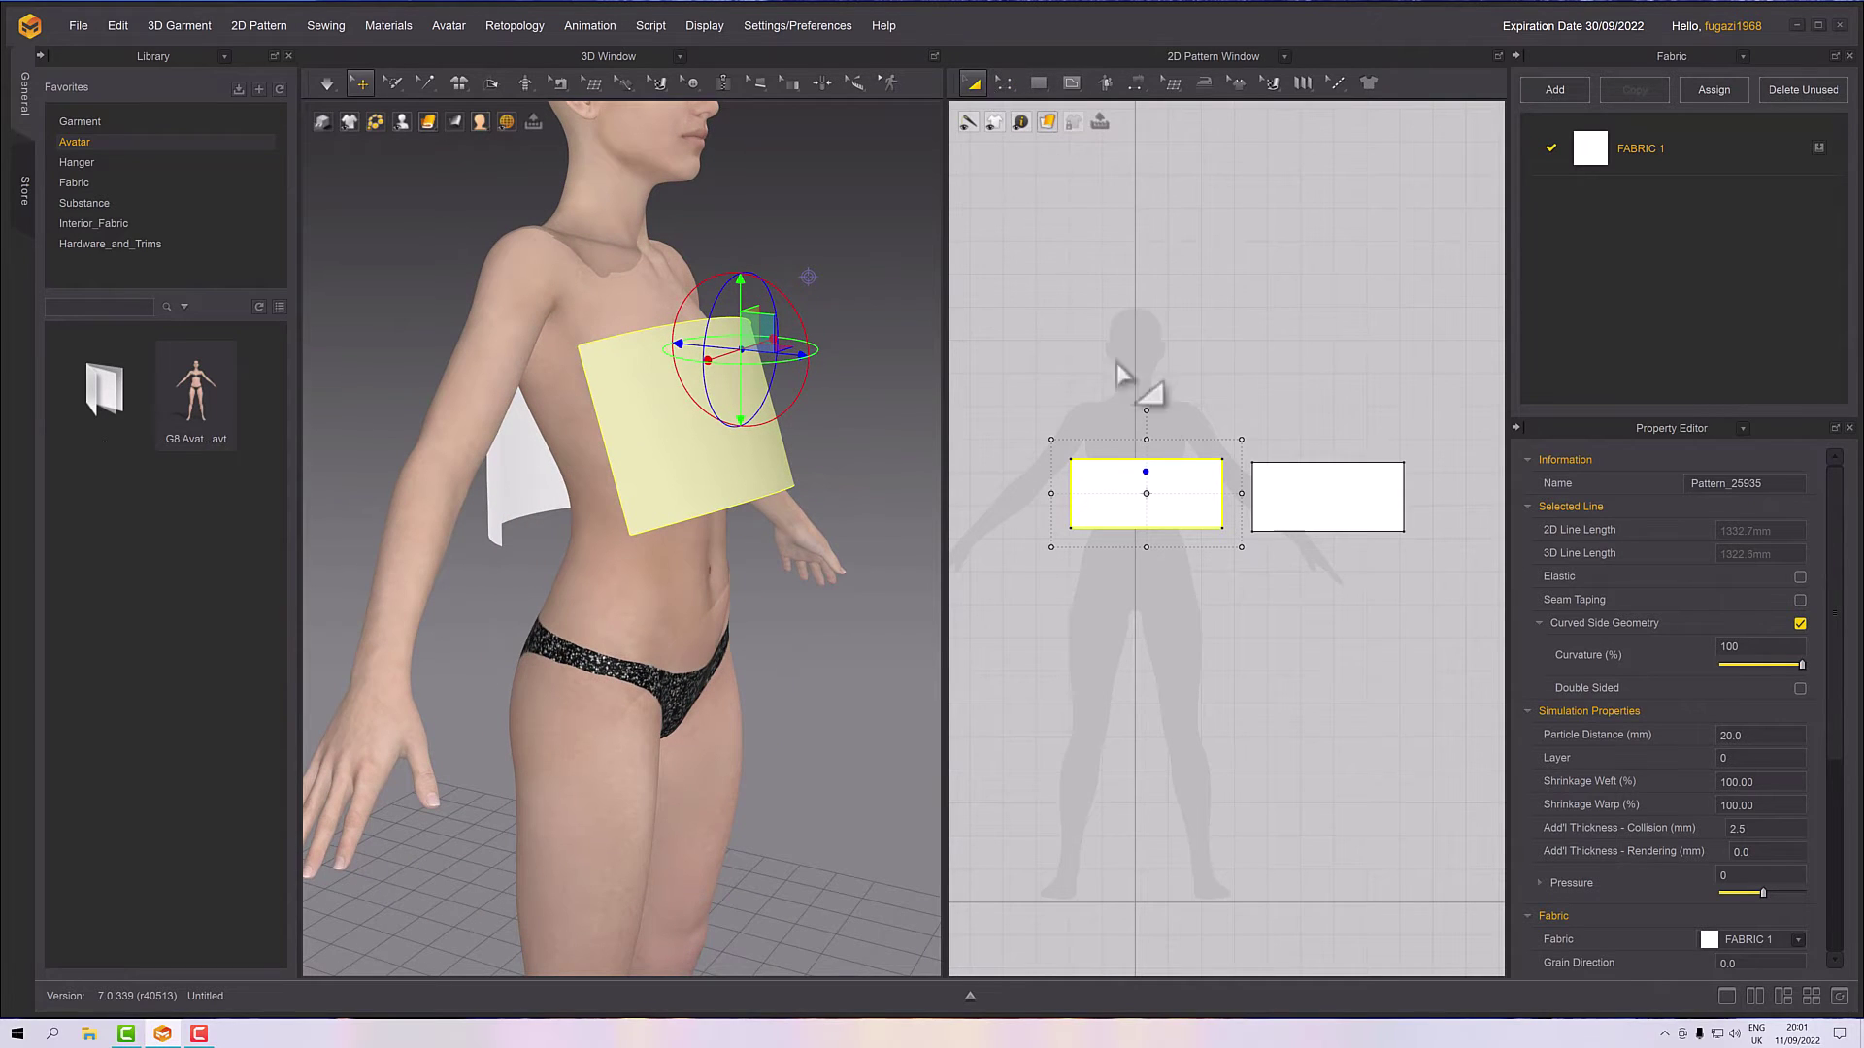
# - Widen both the front and back panels in the 2D pattern
pyautogui.click(1128, 508)
pyautogui.moveTo(1053, 497); pyautogui.dragTo(1029, 499)
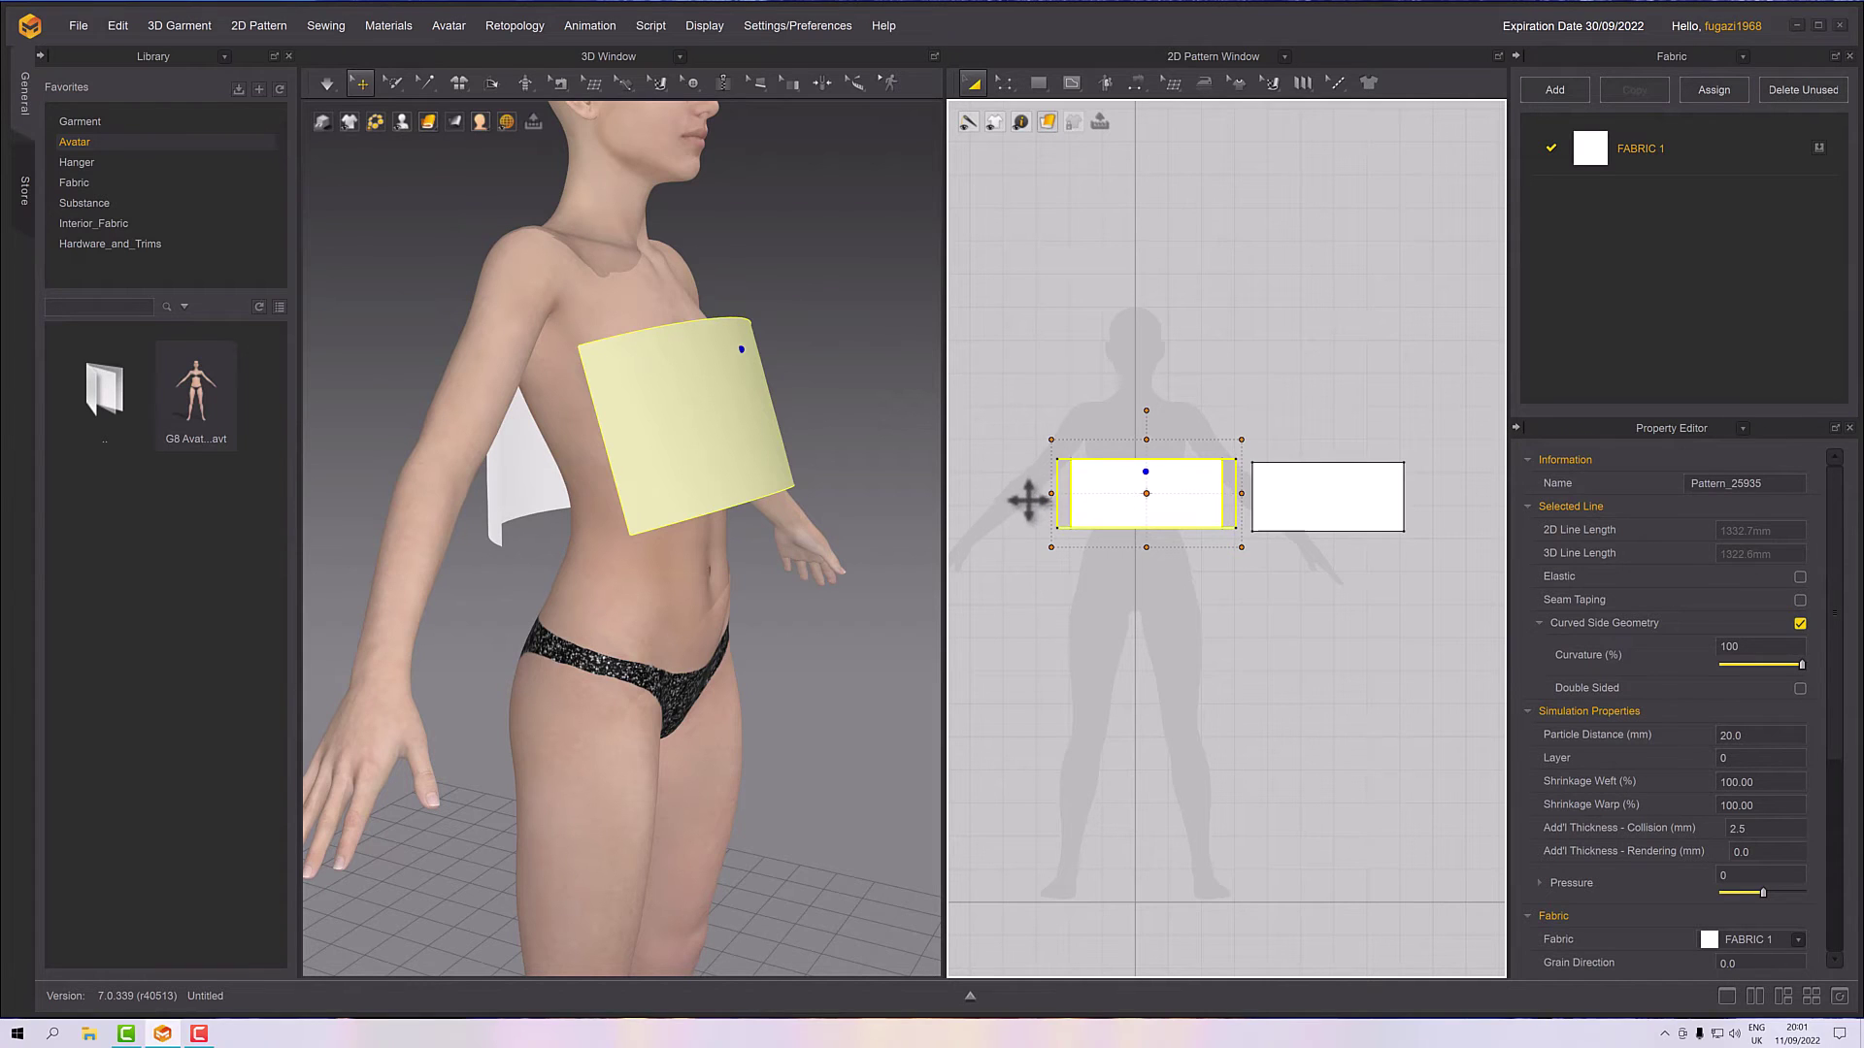
pyautogui.click(1306, 501)
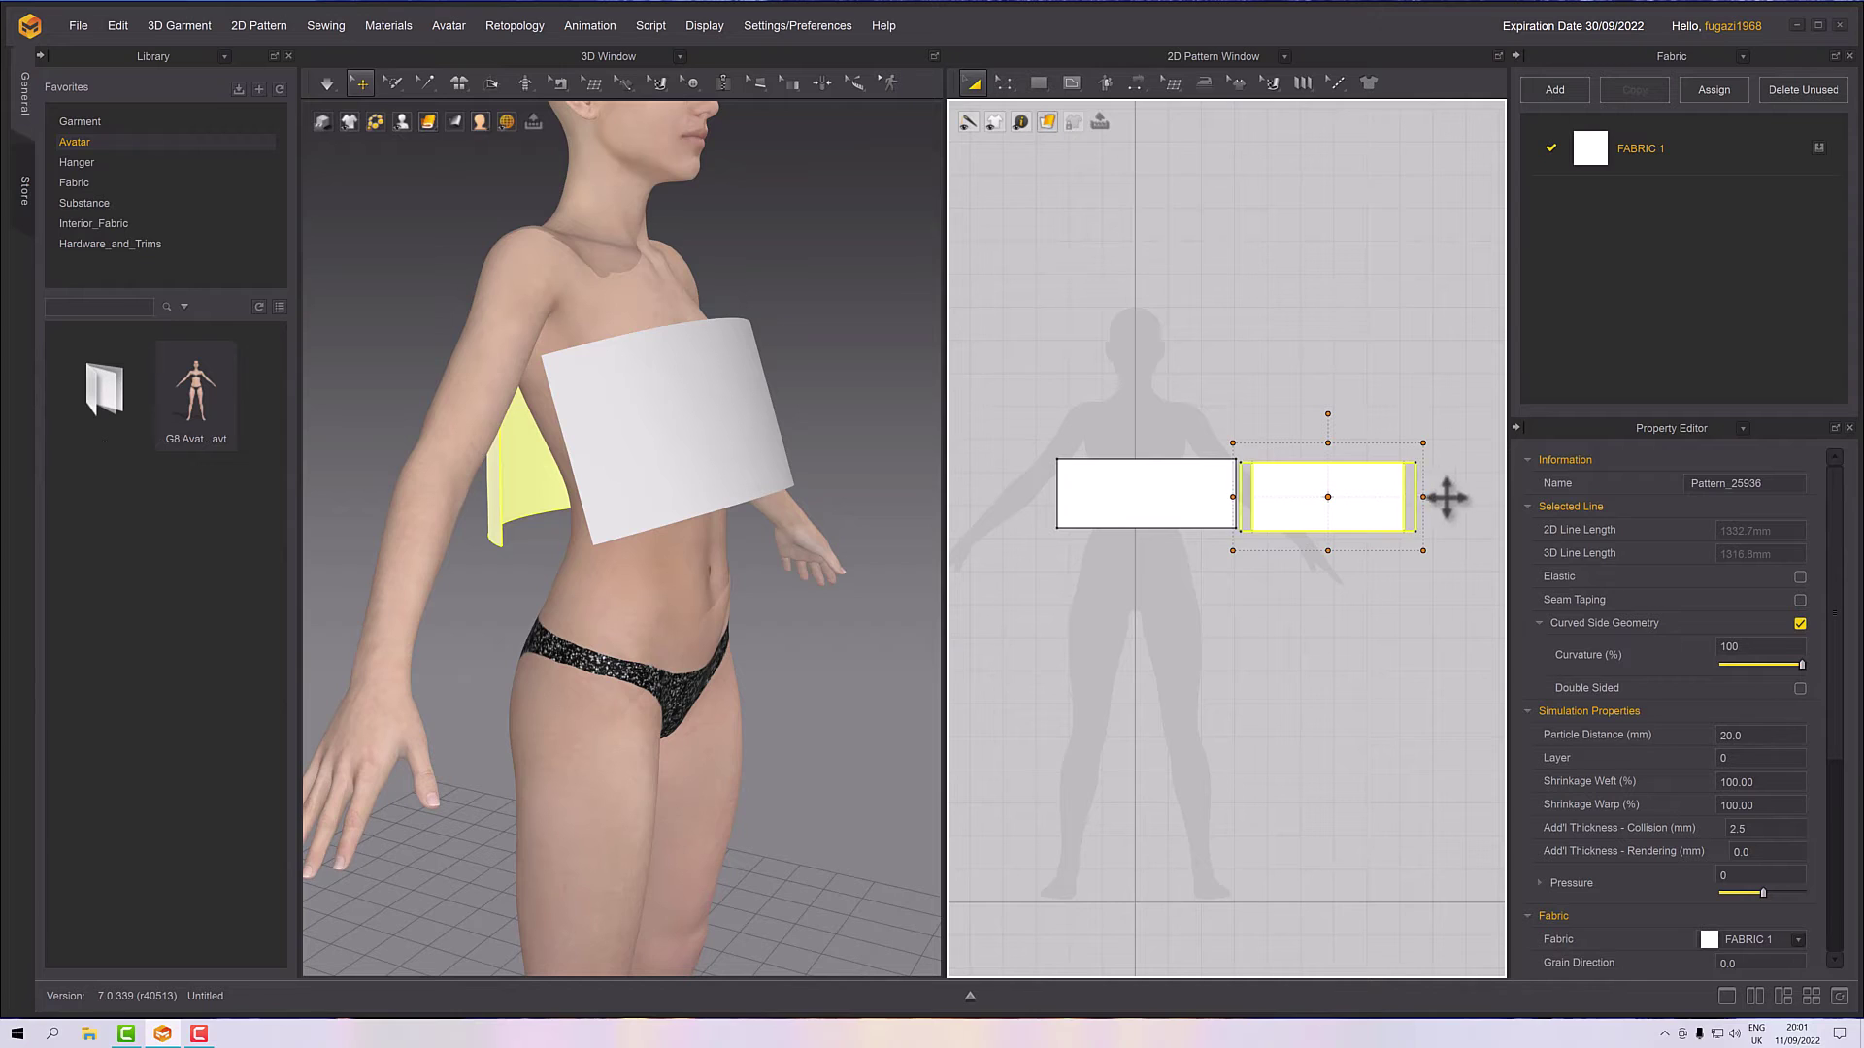
pyautogui.moveTo(1449, 498)
pyautogui.mouseDown()
pyautogui.moveTo(1395, 497)
pyautogui.moveTo(1413, 496)
pyautogui.mouseUp()
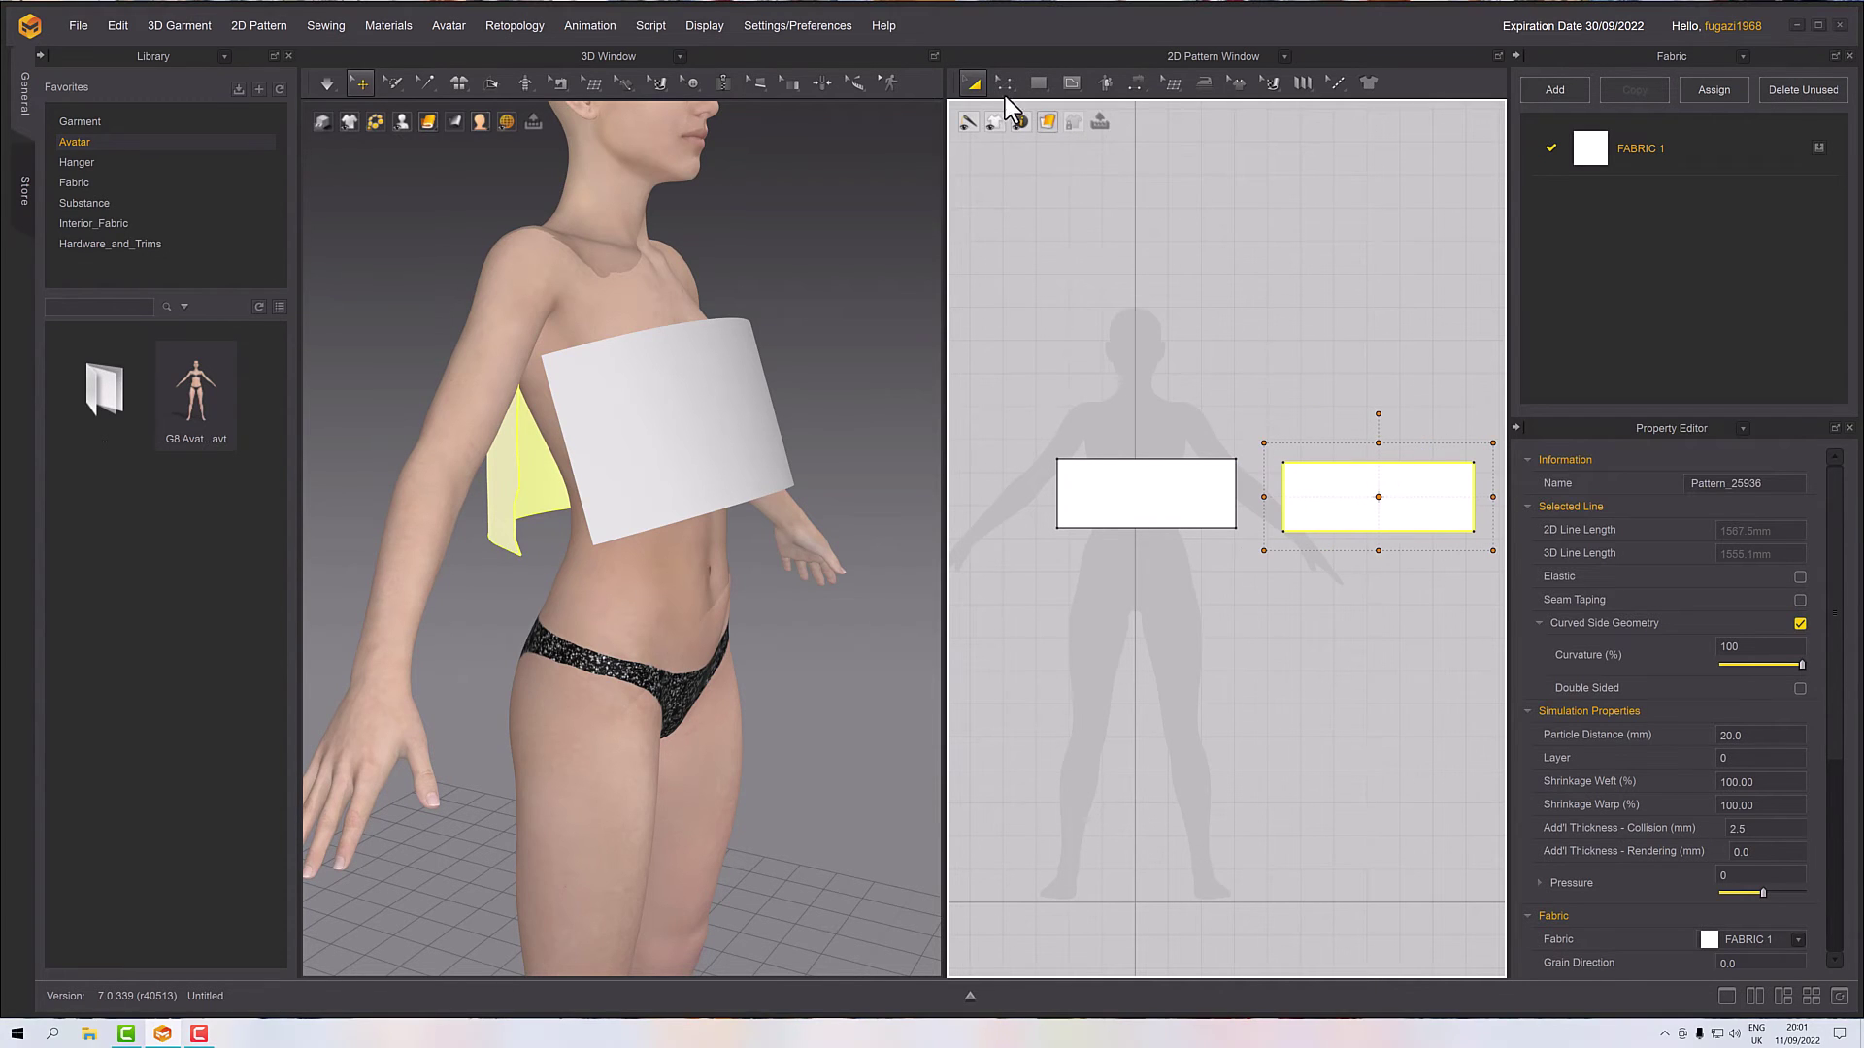
# - Segment-sew both pairs of side edges into a tube and simulate it
pyautogui.click(1007, 97)
pyautogui.click(1136, 82)
pyautogui.click(1165, 145)
pyautogui.click(1231, 493)
pyautogui.click(1279, 495)
pyautogui.click(1060, 497)
pyautogui.click(1475, 505)
pyautogui.press('space')
# - Stop the simulation so the sewn panels return to a flat band around the chest
pyautogui.moveTo(776, 493); pyautogui.dragTo(838, 475, button='right')
pyautogui.hotkey('ctrl', 'z')
pyautogui.click(595, 486)
pyautogui.moveTo(595, 486); pyautogui.dragTo(607, 427, button='right')
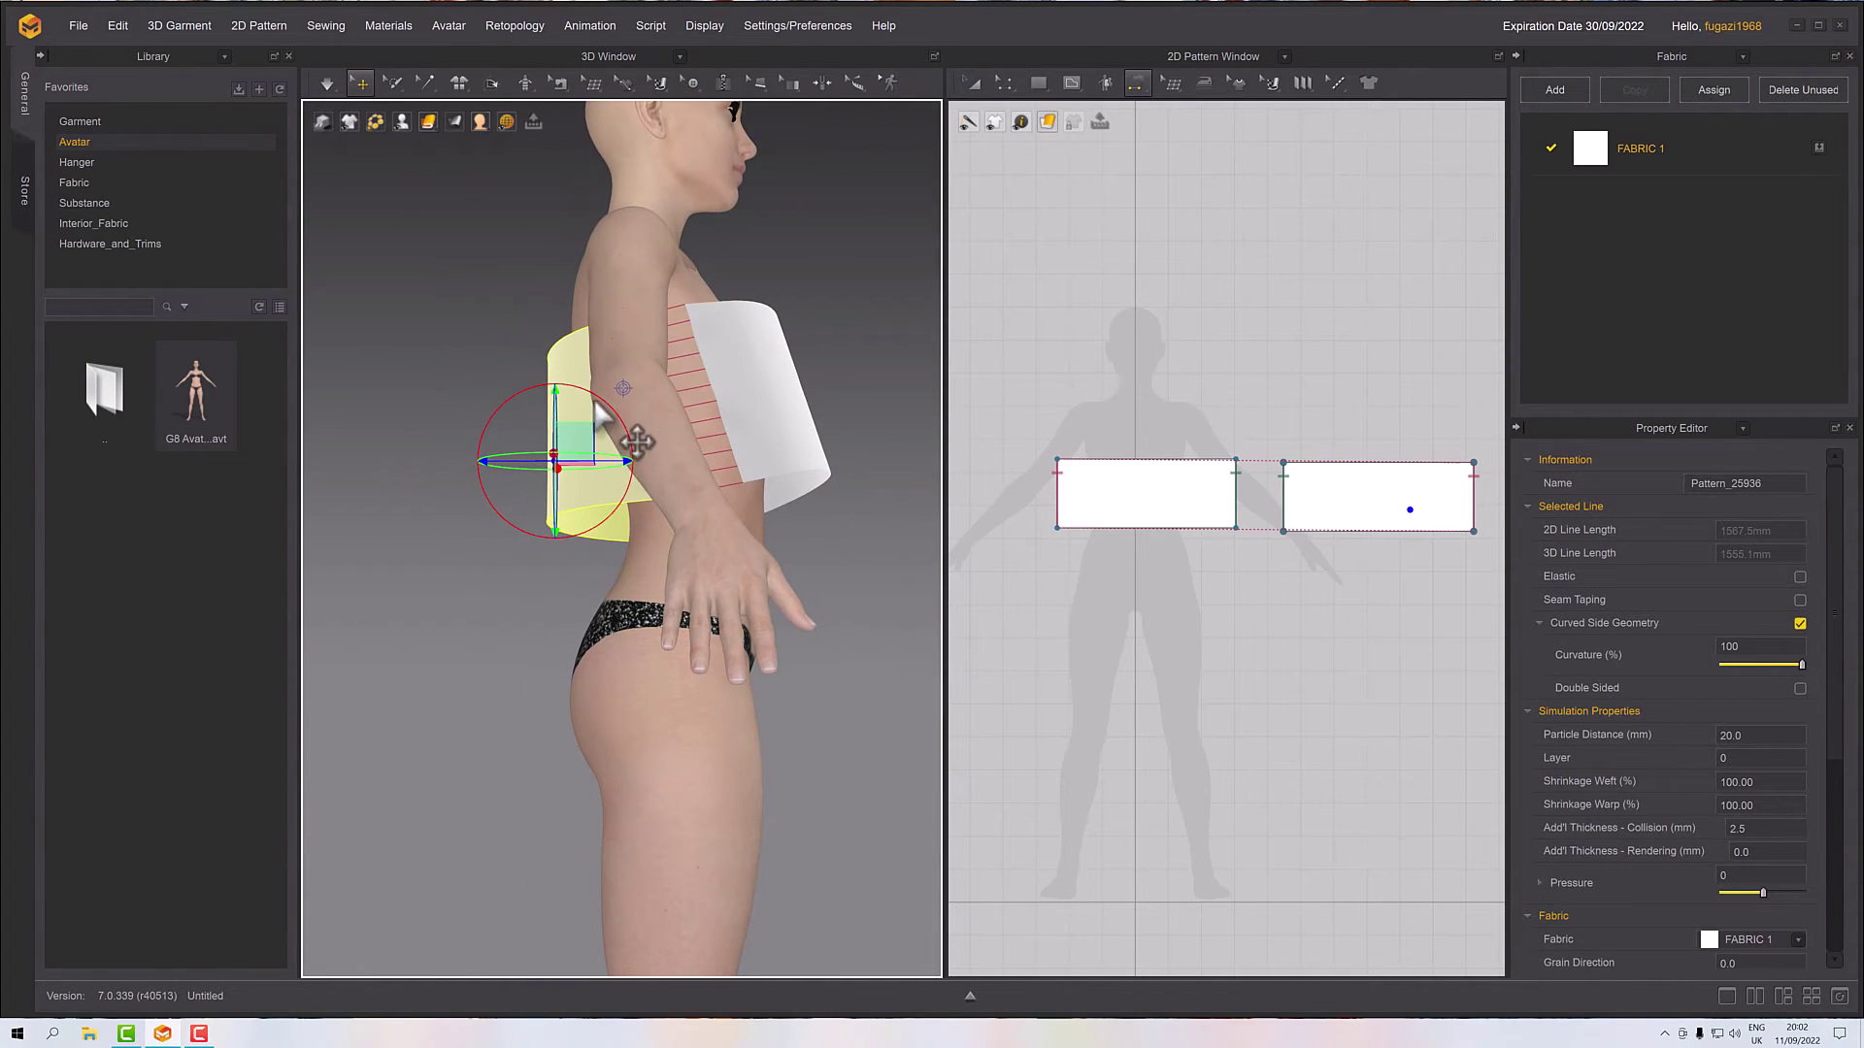
pyautogui.click(593, 403)
pyautogui.click(571, 440)
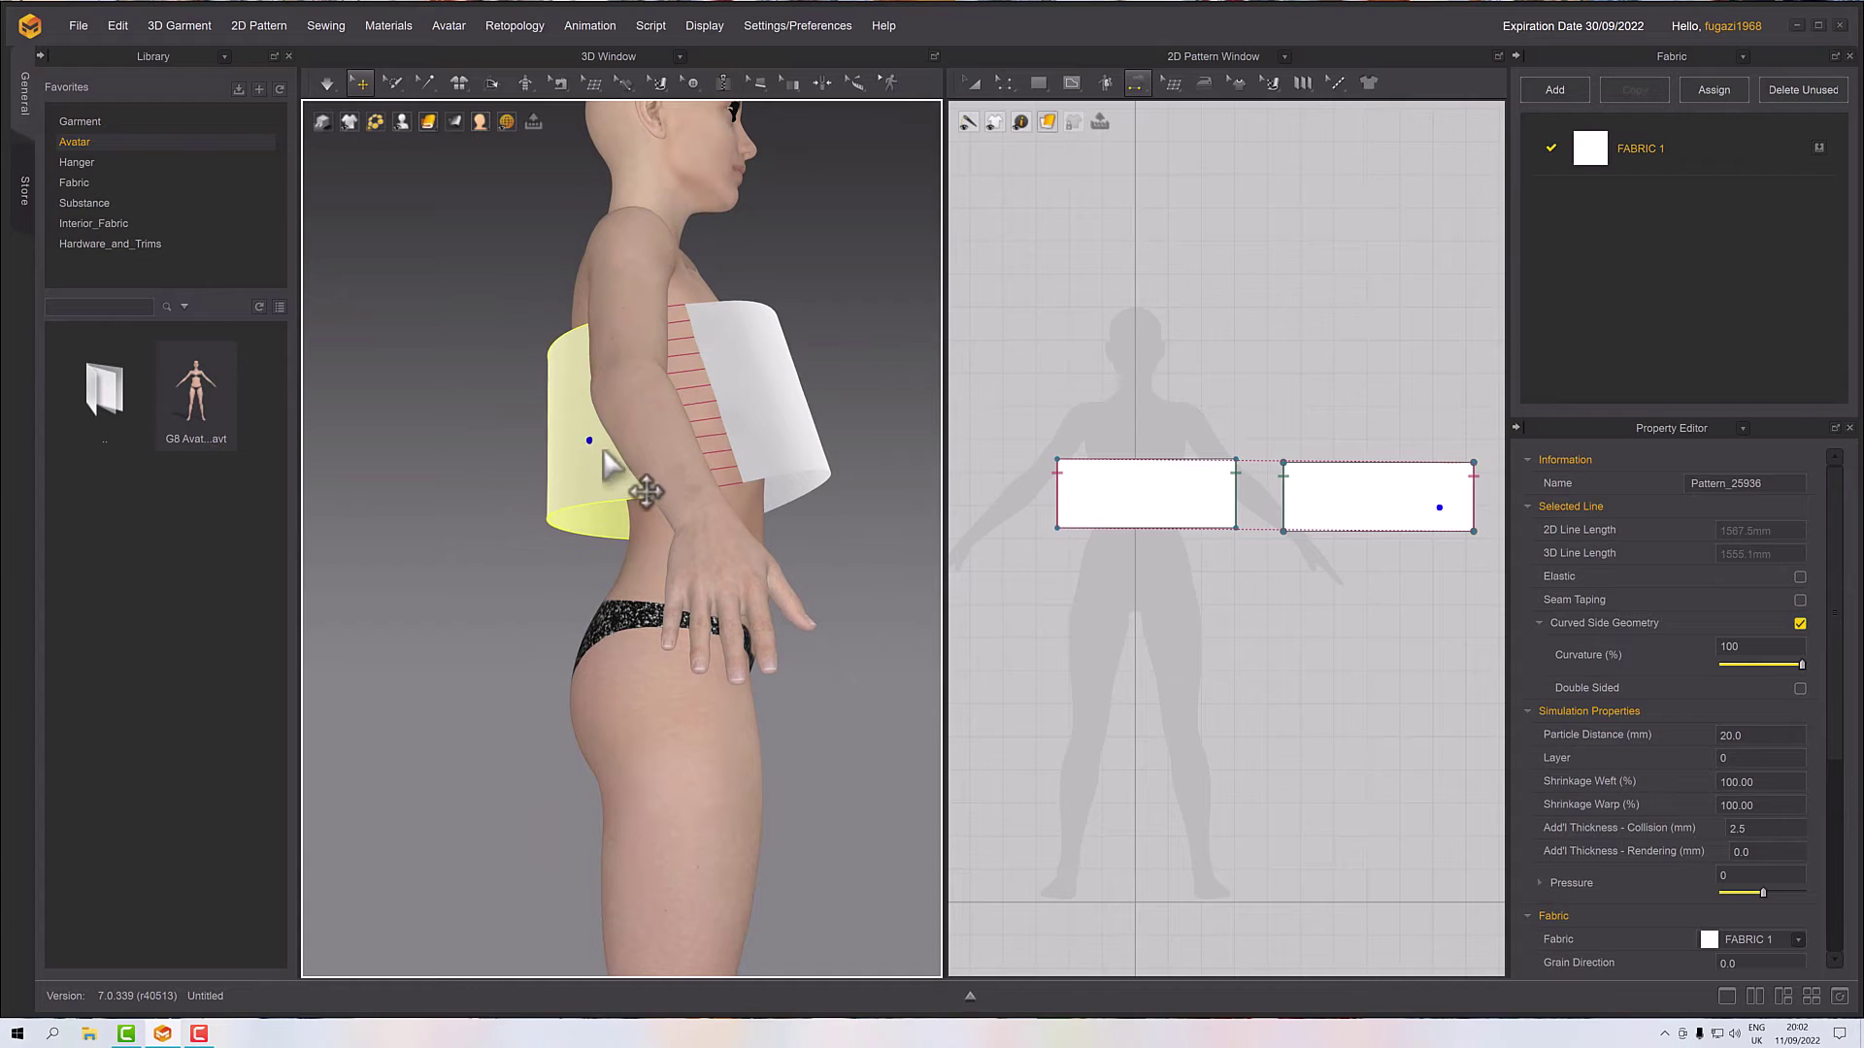
# - Tilt the back panel upright and set FABRIC 1's Friction to 60.0
pyautogui.moveTo(606, 472); pyautogui.dragTo(519, 472, button='right')
pyautogui.click(519, 472)
pyautogui.click(586, 440)
pyautogui.moveTo(622, 376); pyautogui.dragTo(609, 375)
pyautogui.moveTo(680, 426); pyautogui.dragTo(665, 428, button='right')
pyautogui.moveTo(605, 415); pyautogui.dragTo(609, 418)
pyautogui.moveTo(609, 417); pyautogui.dragTo(637, 486, button='right')
pyautogui.click(1608, 148)
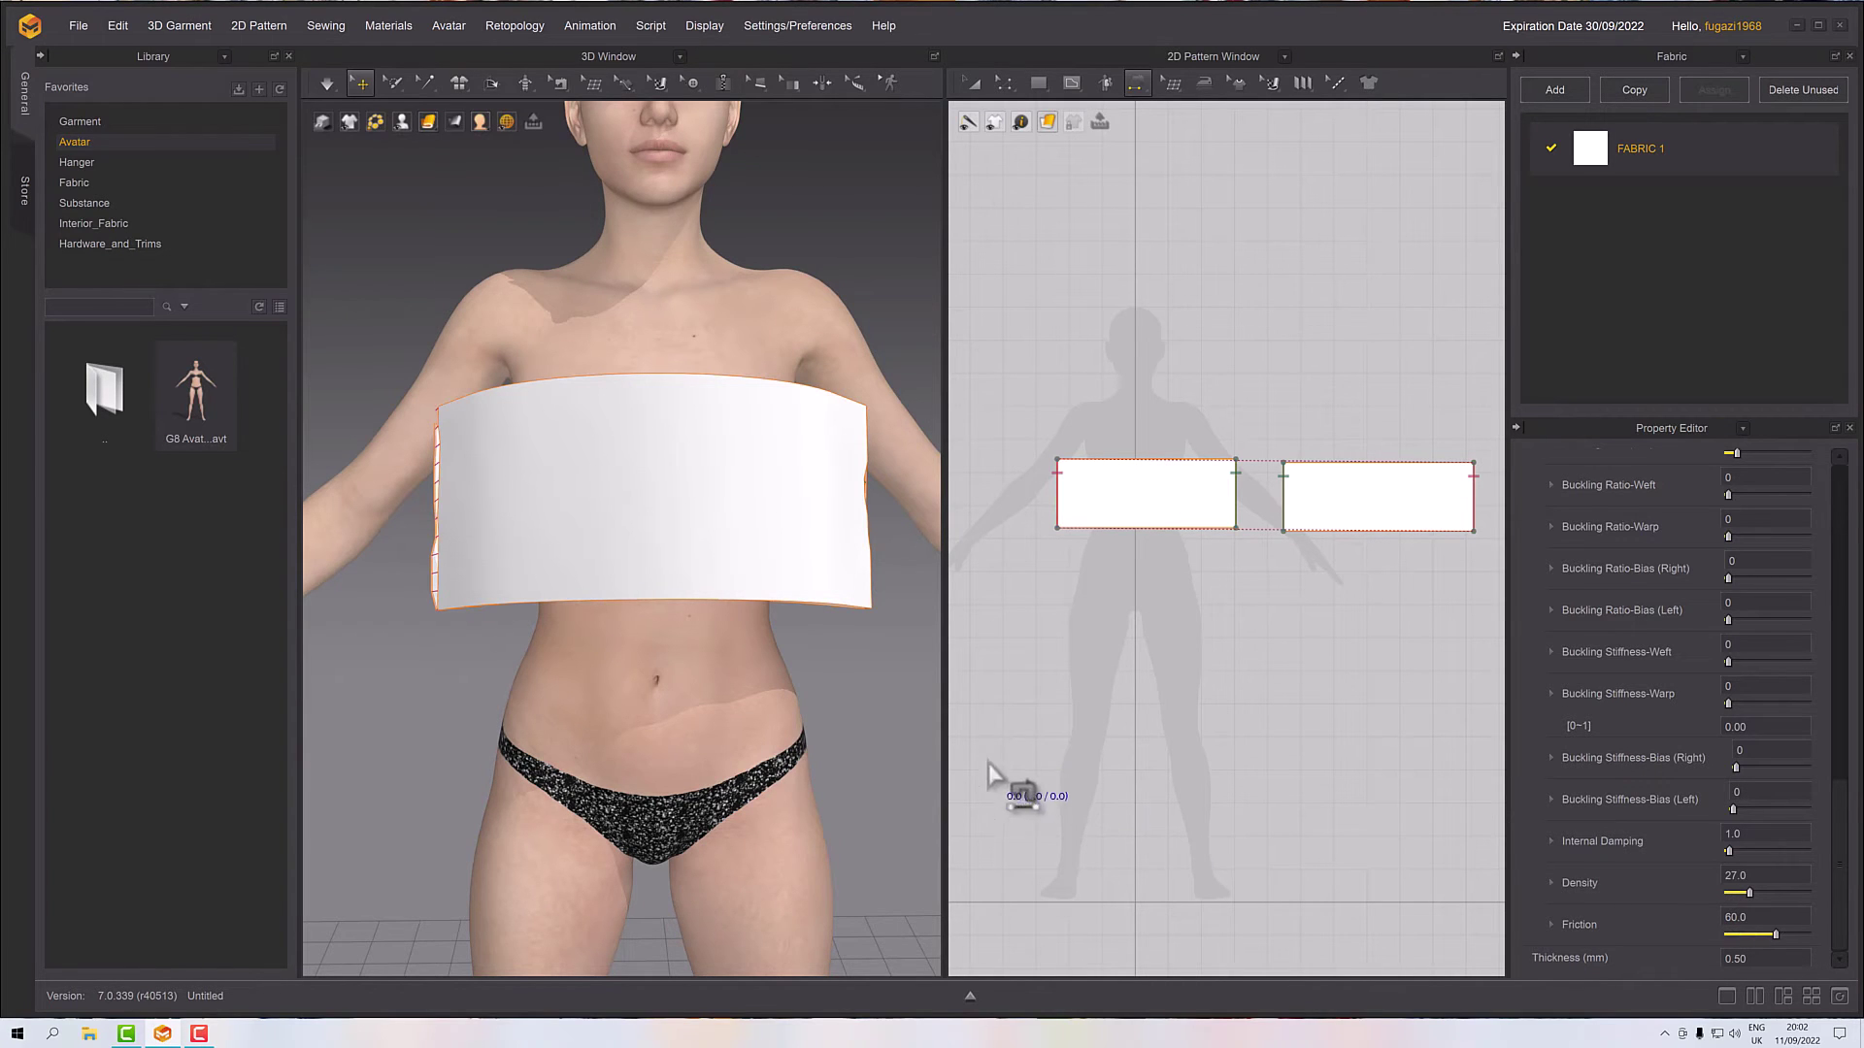
# - Simulate the sewn panels so the top drapes, and inspect the loose fit from several angles
pyautogui.press('space')
pyautogui.moveTo(749, 816); pyautogui.dragTo(811, 733, button='right')
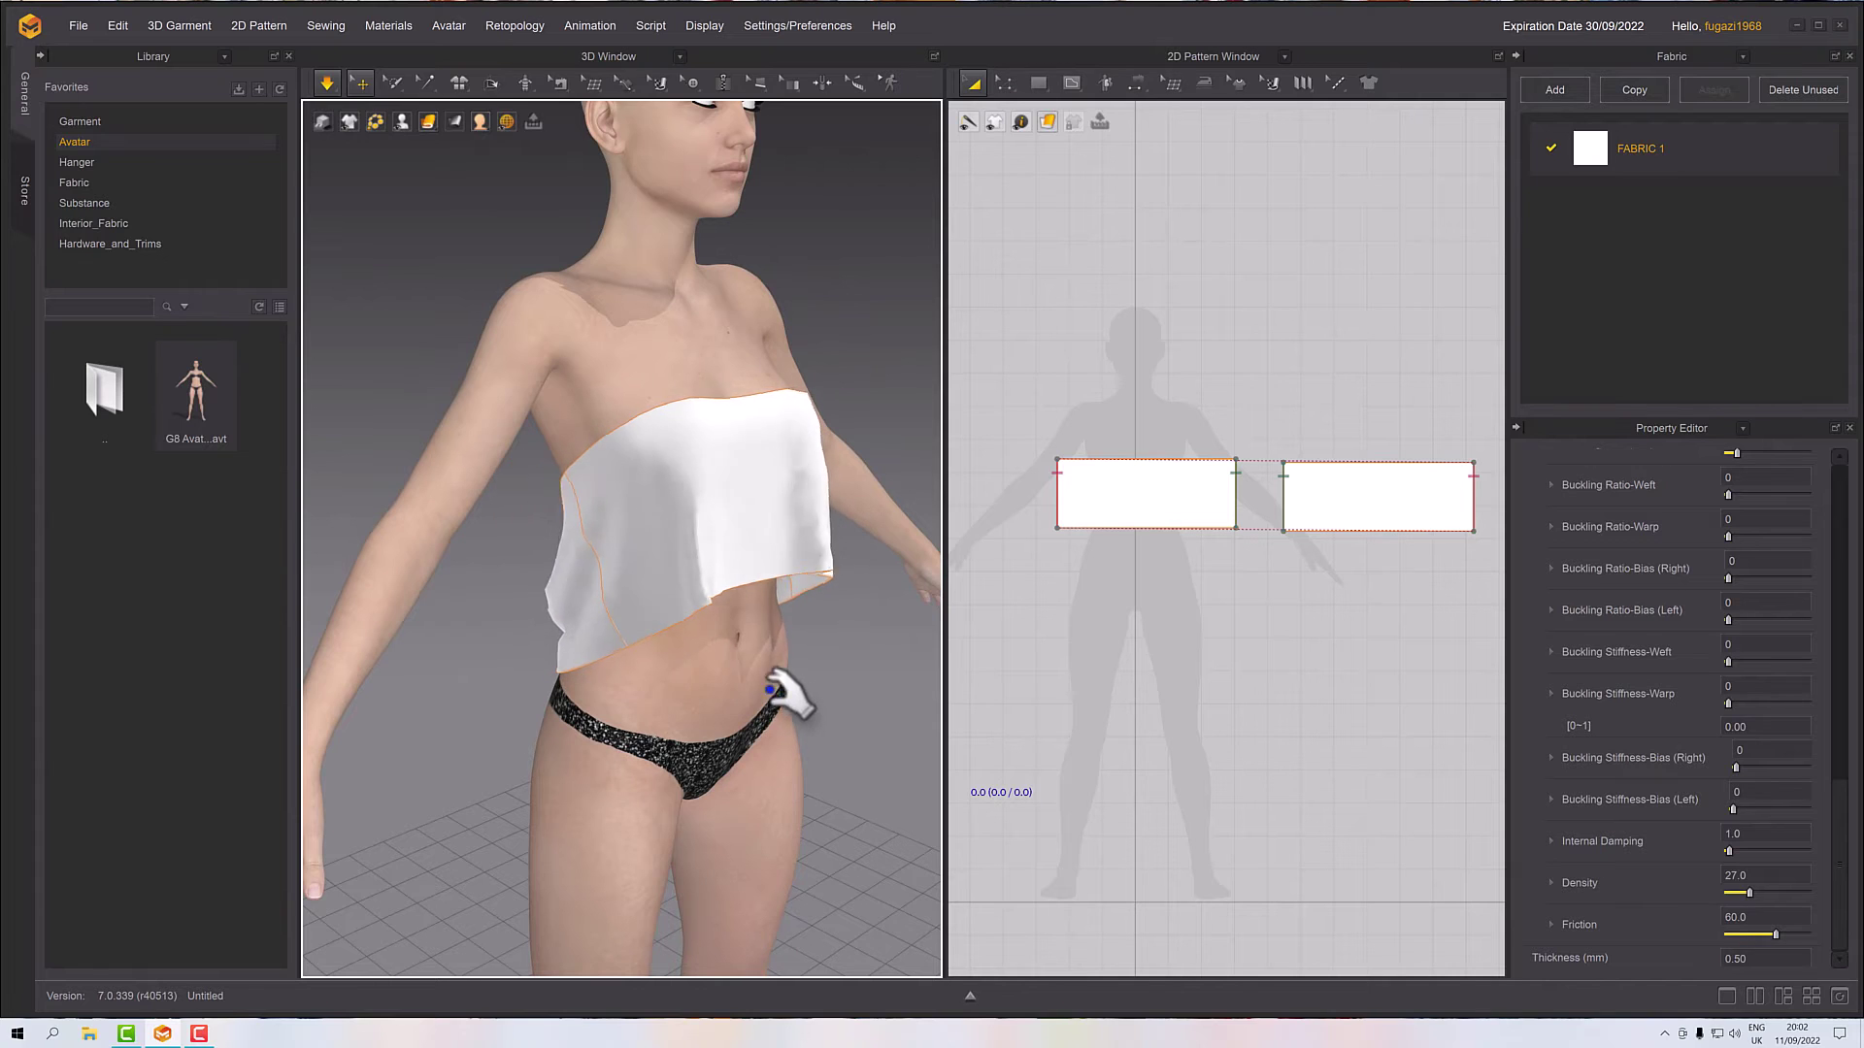
pyautogui.moveTo(735, 668); pyautogui.dragTo(811, 607, button='right')
pyautogui.click(572, 602)
# - Select the back panel pattern in the 2D Pattern Window
pyautogui.scroll(2, 738, 636)
pyautogui.scroll(-3, 739, 636)
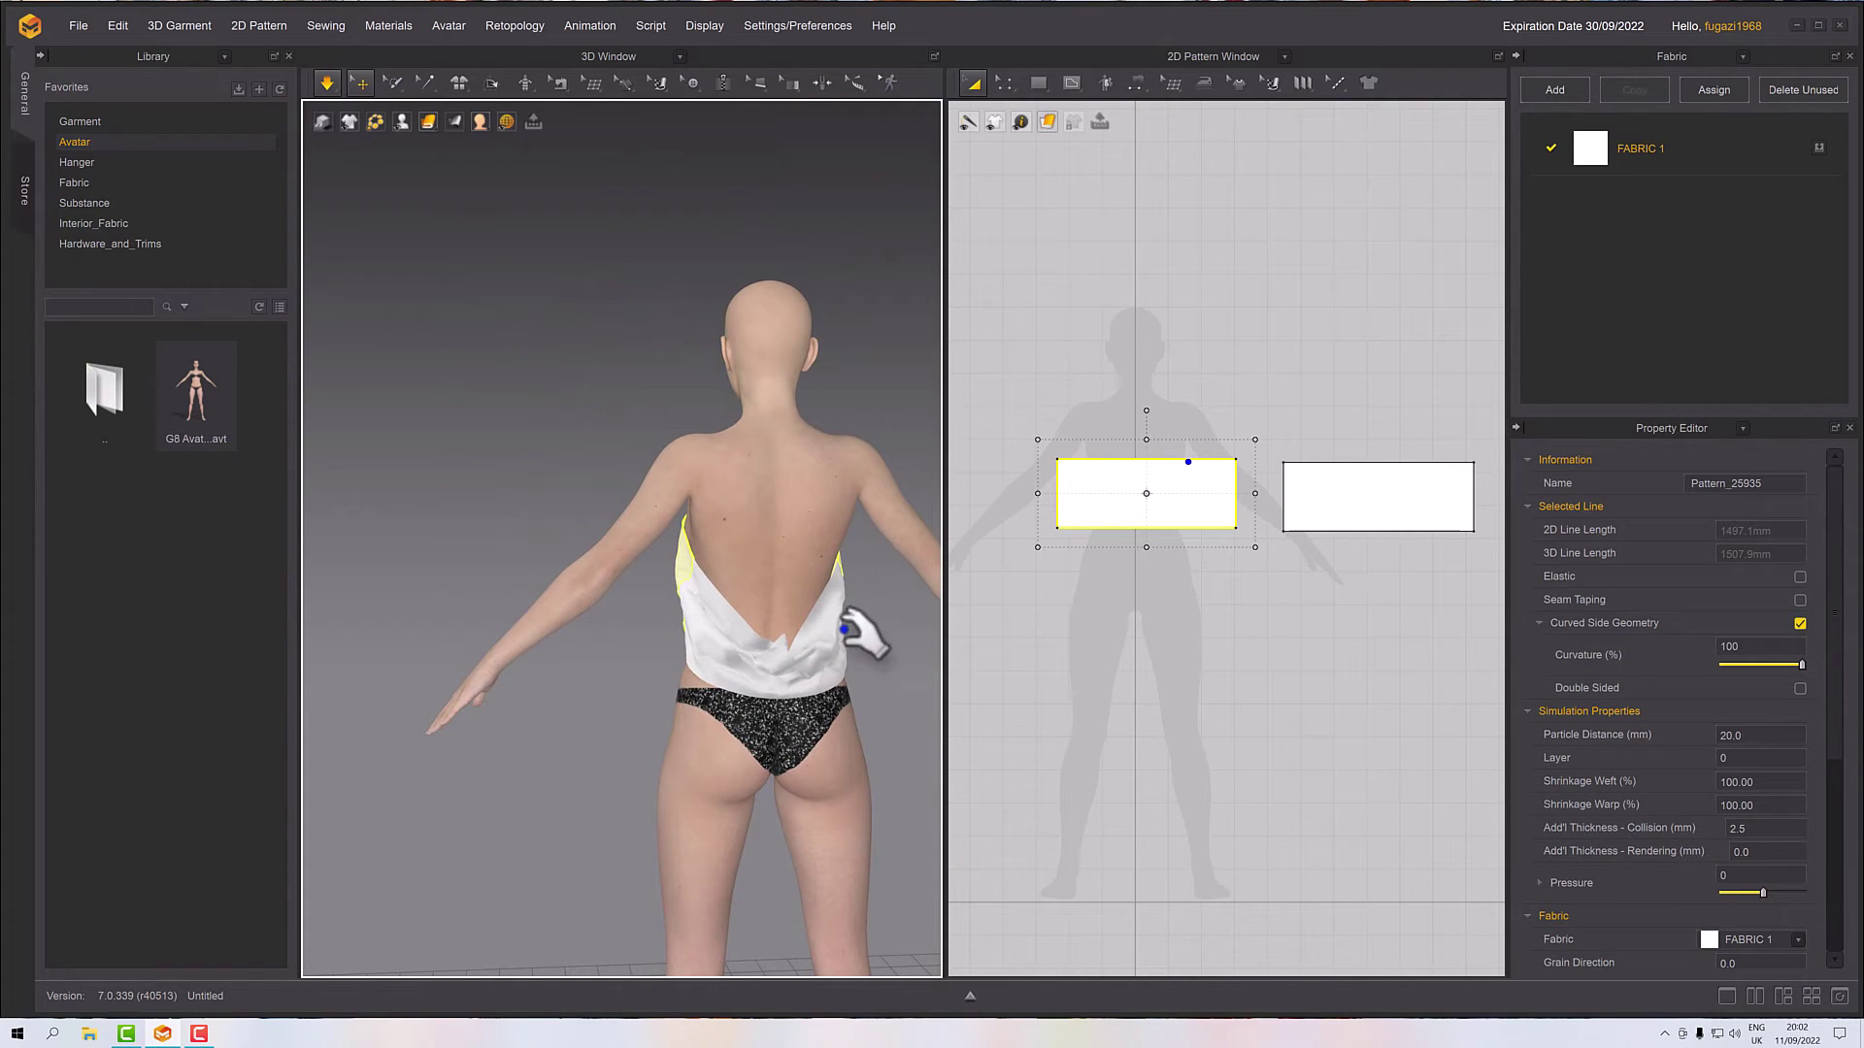
pyautogui.click(1318, 500)
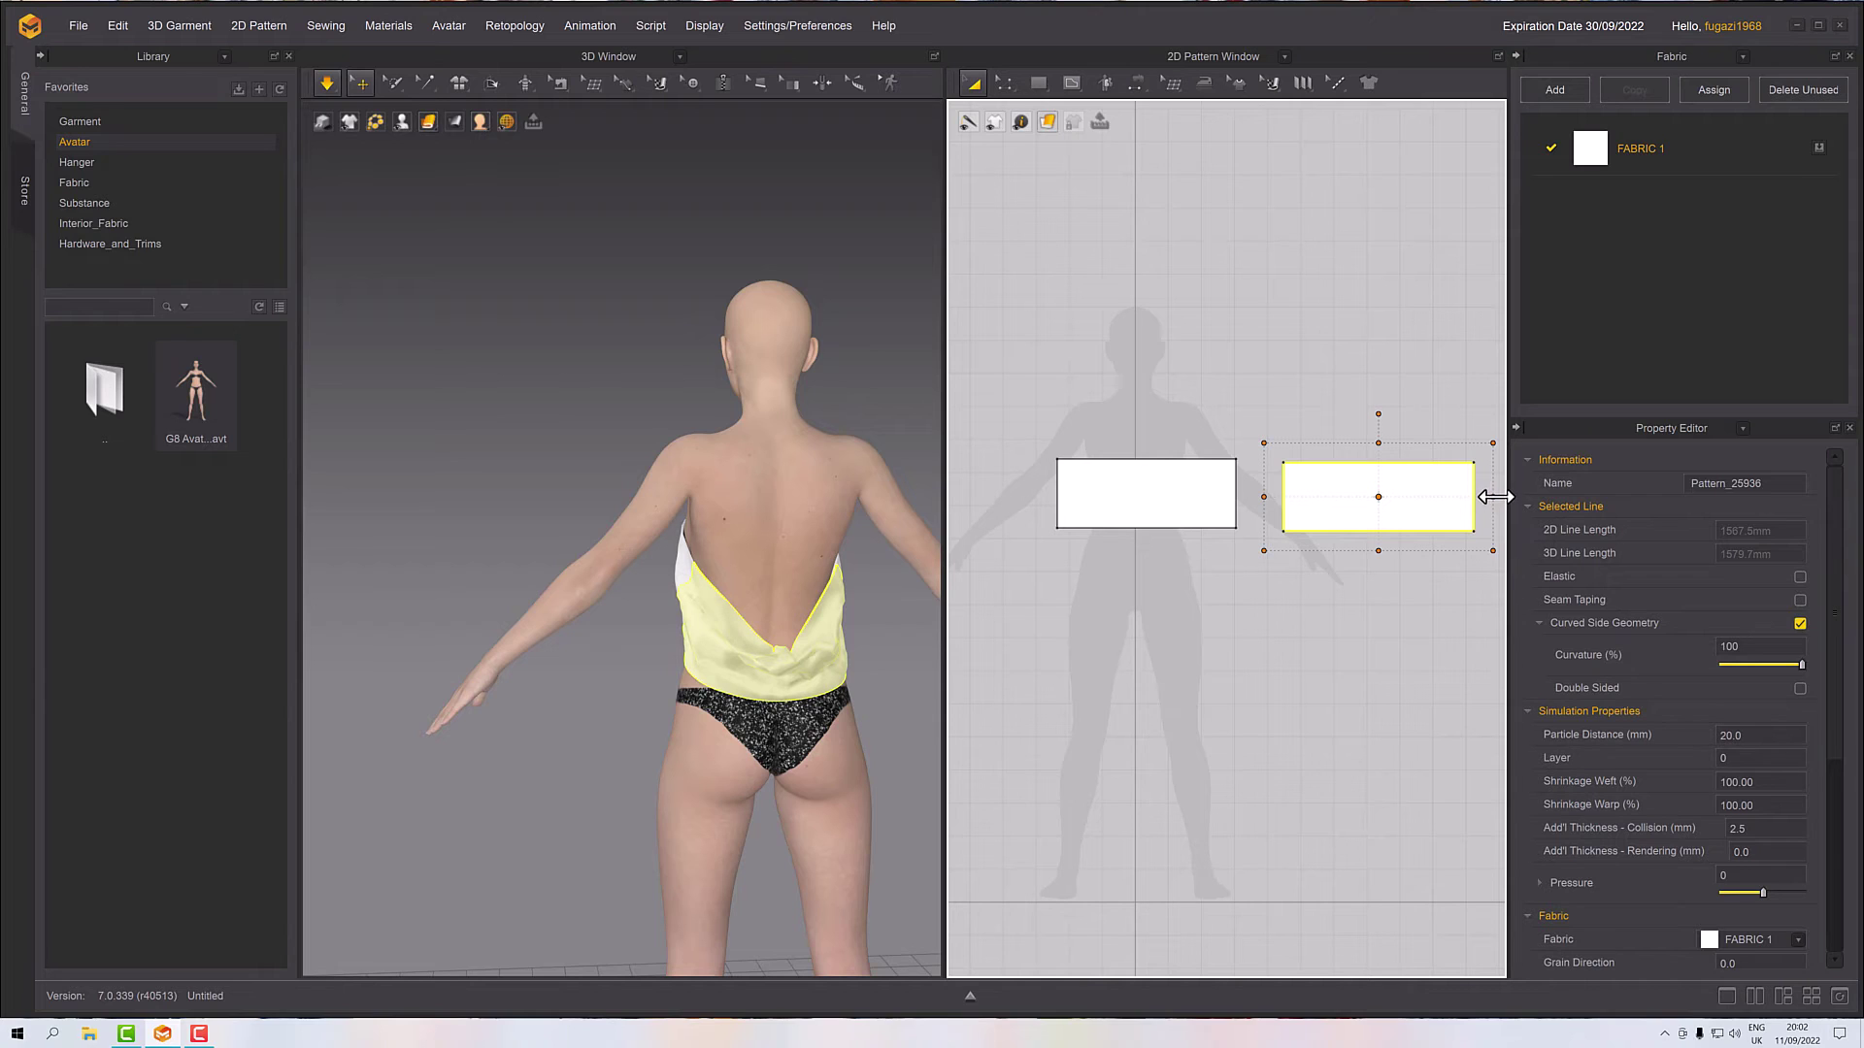
# - Narrow the back panel pattern, then simulate and pull the front cloth up onto the chest
pyautogui.moveTo(1463, 501); pyautogui.dragTo(1428, 506)
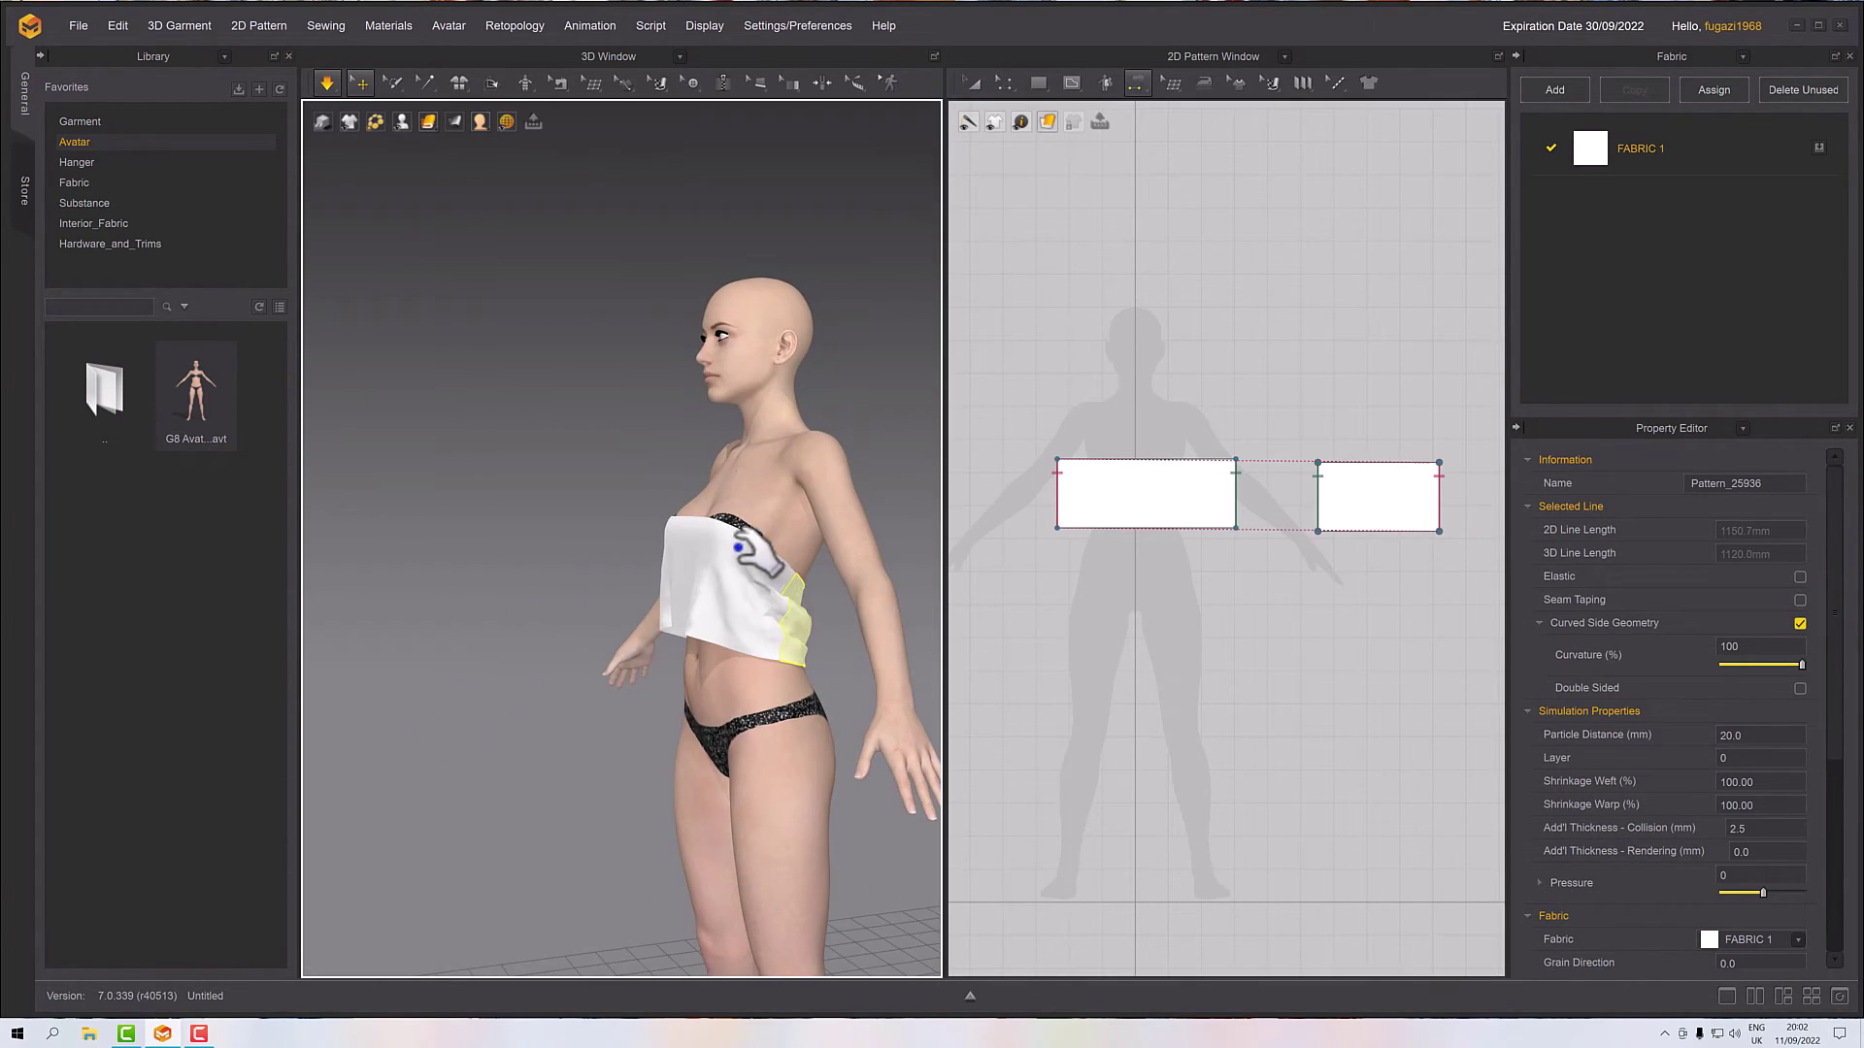
pyautogui.press('w')
pyautogui.moveTo(738, 547); pyautogui.dragTo(740, 508)
pyautogui.moveTo(681, 535); pyautogui.dragTo(693, 572, button='right')
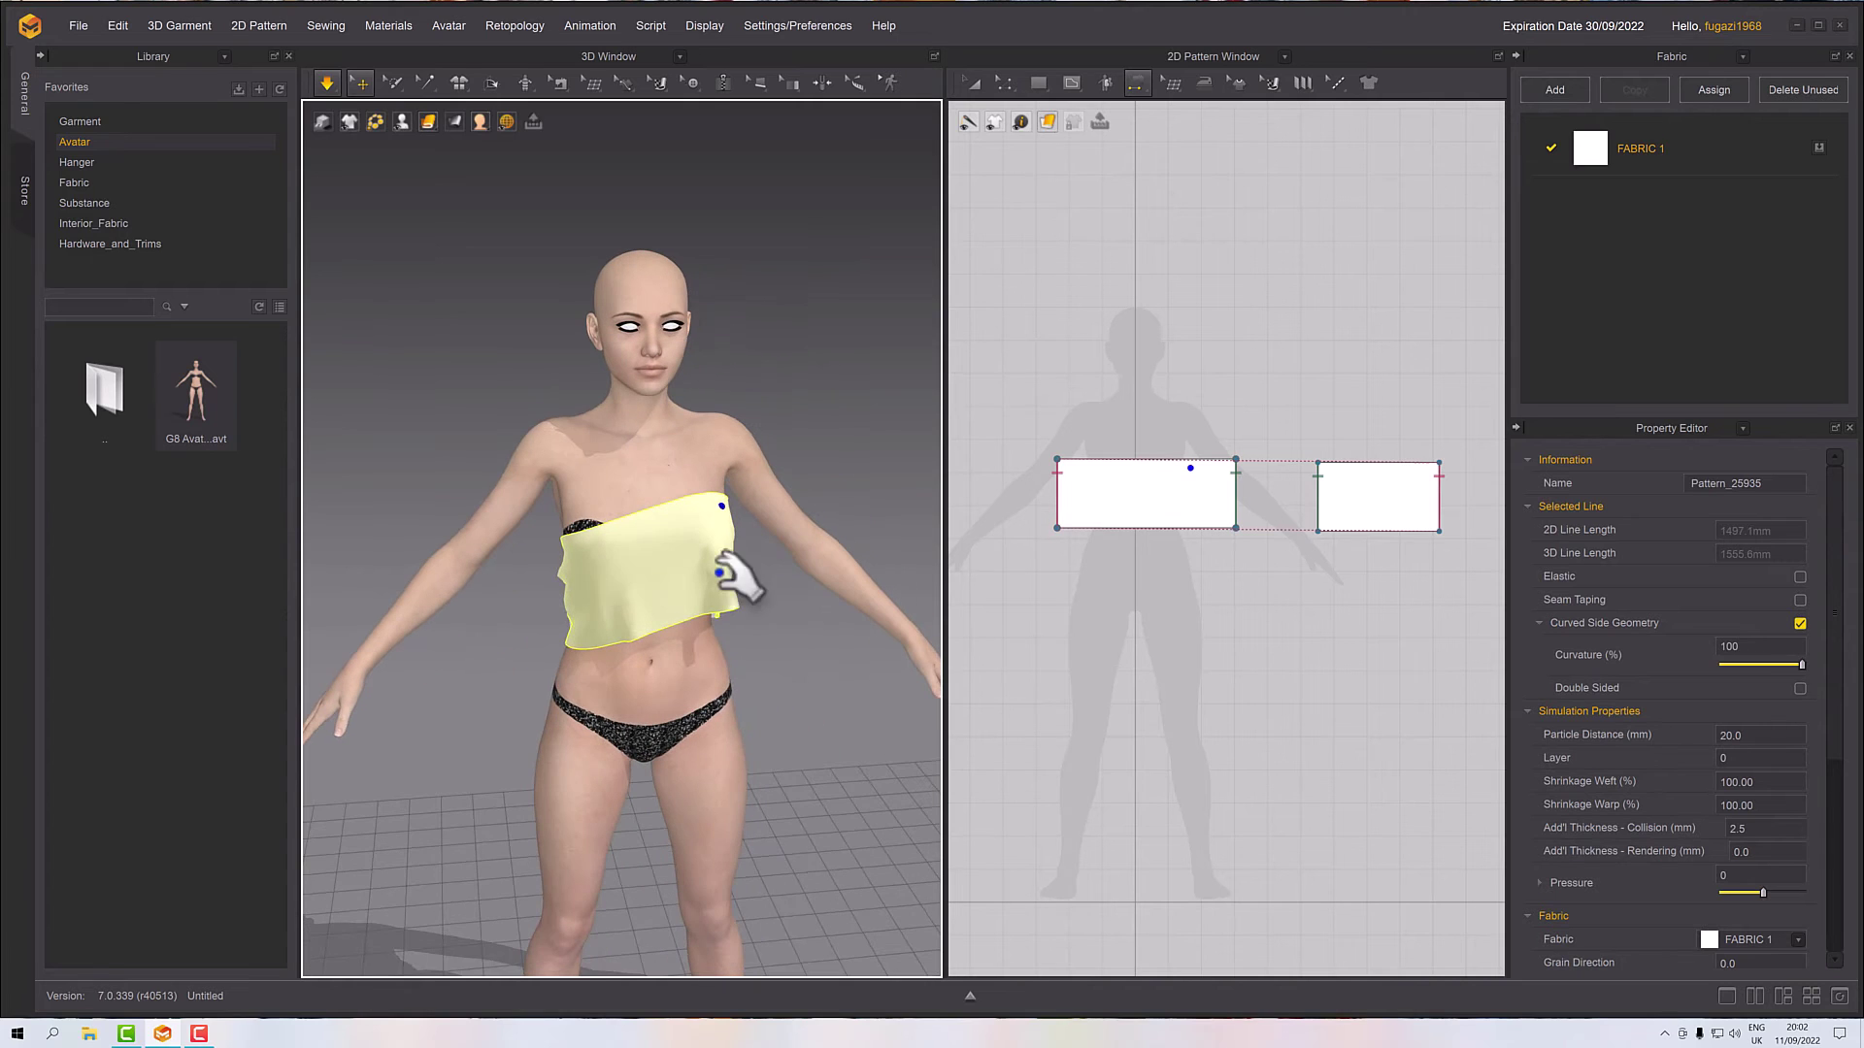
pyautogui.moveTo(588, 542); pyautogui.dragTo(576, 492)
pyautogui.press('w')
# - Pull the back cloth left and right to wrap it around the avatar's back
pyautogui.moveTo(621, 497); pyautogui.dragTo(833, 539, button='right')
pyautogui.moveTo(567, 628); pyautogui.dragTo(450, 586)
pyautogui.moveTo(579, 612); pyautogui.dragTo(639, 653, button='right')
pyautogui.scroll(5, 639, 652)
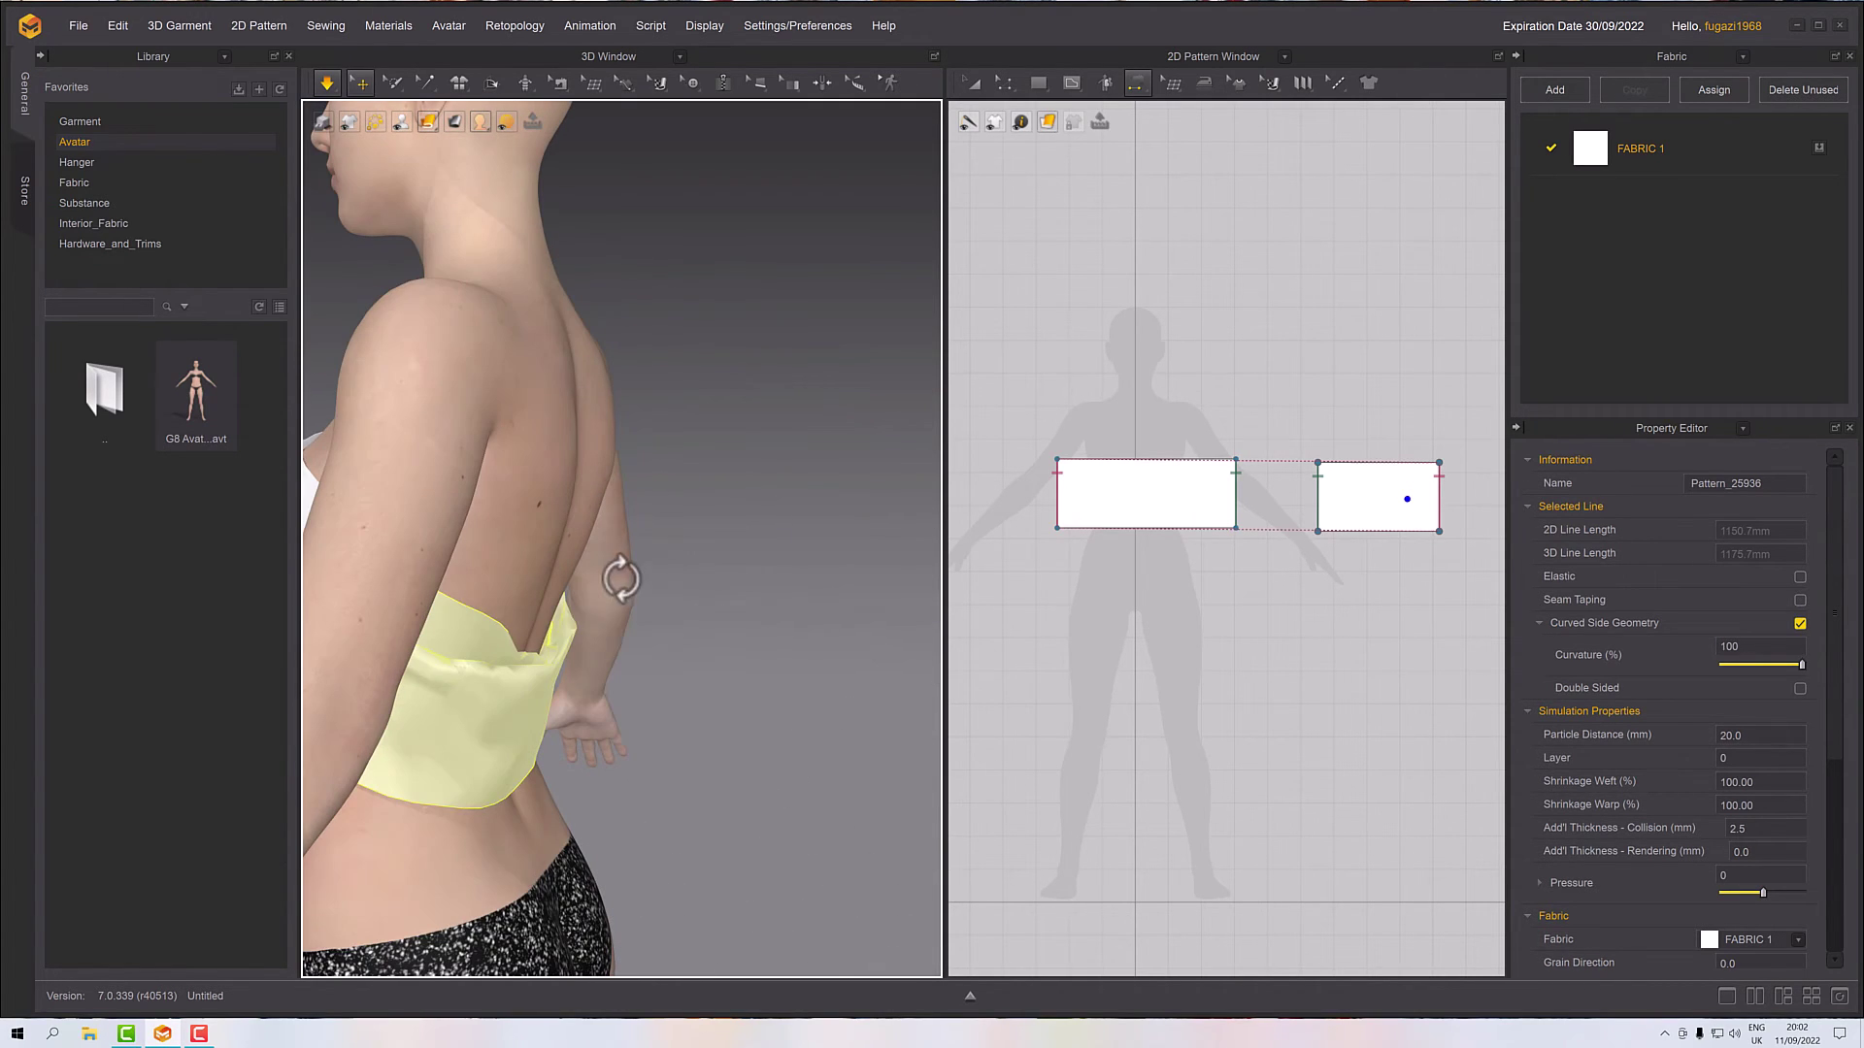
pyautogui.moveTo(513, 638); pyautogui.dragTo(746, 567)
pyautogui.moveTo(731, 606); pyautogui.dragTo(592, 622, button='right')
pyautogui.moveTo(728, 625); pyautogui.dragTo(635, 583, button='right')
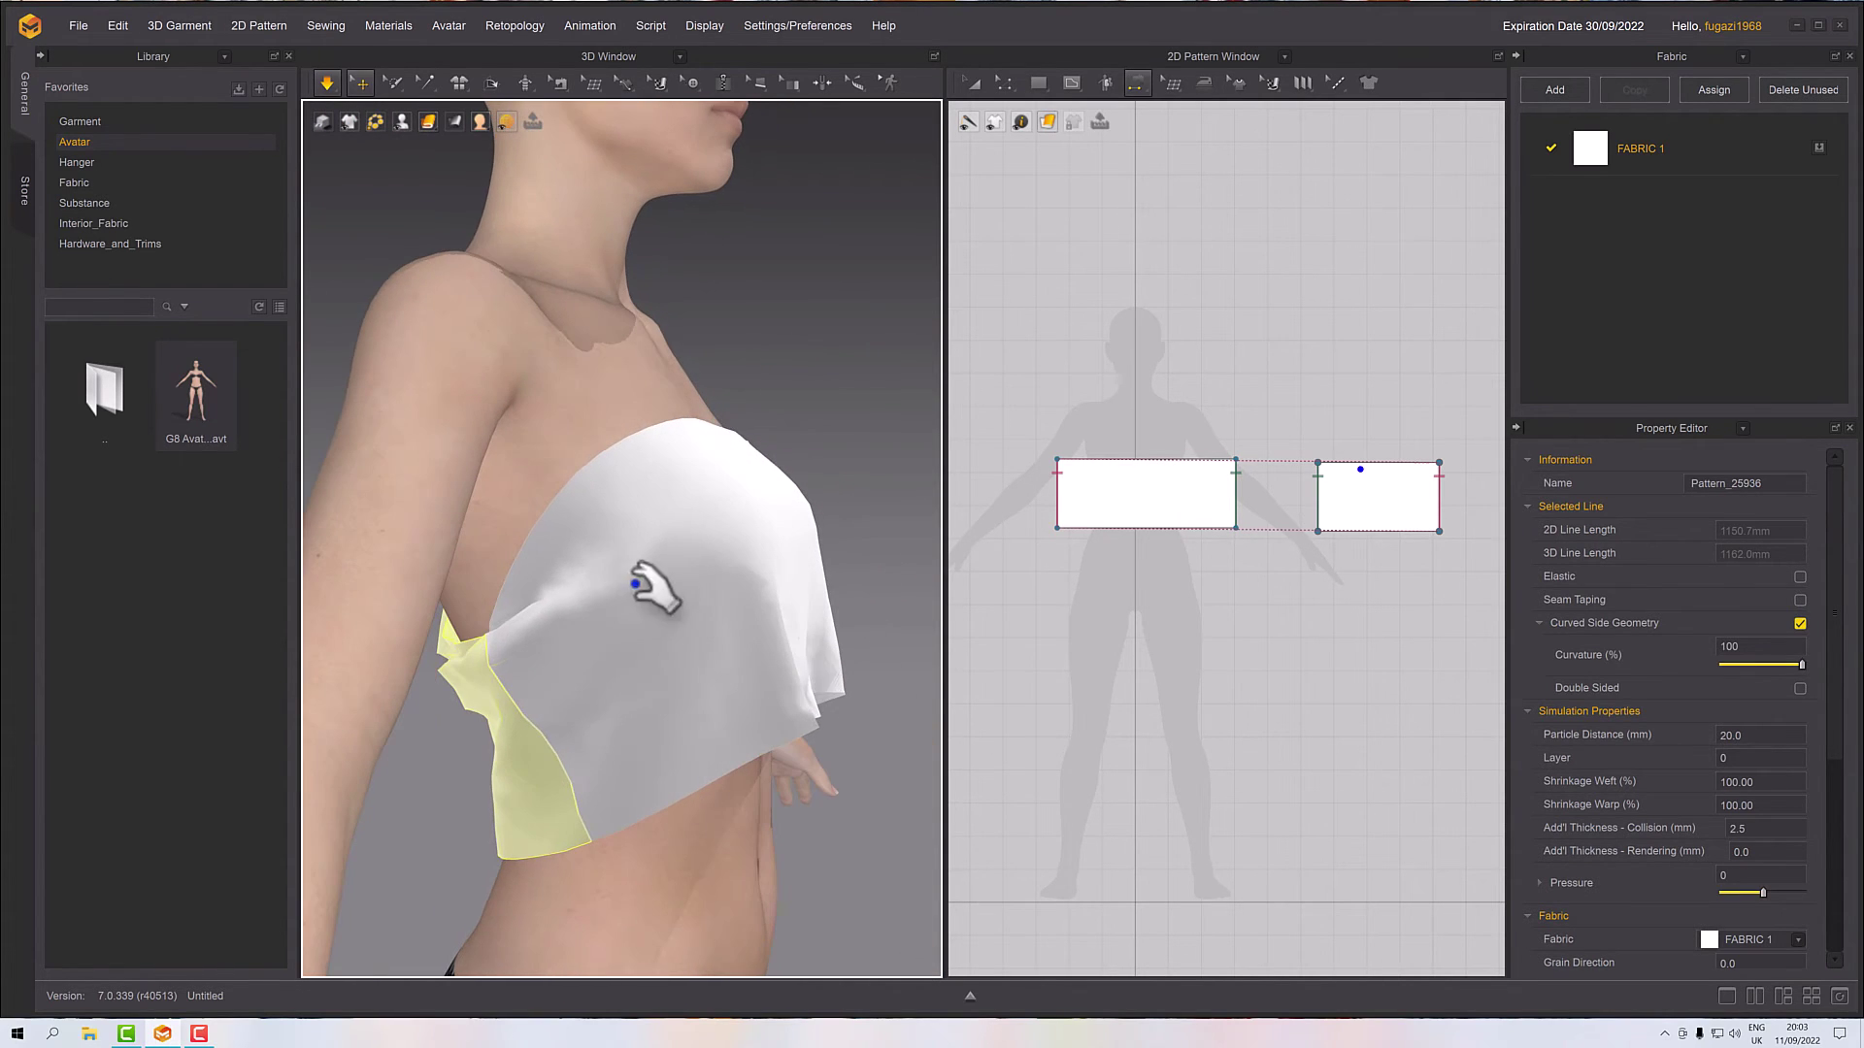
# - Pull the back cloth up and to the left, then check the fit around the chest
pyautogui.click(529, 585)
pyautogui.moveTo(446, 540); pyautogui.dragTo(565, 627, button='right')
pyautogui.moveTo(558, 606); pyautogui.dragTo(458, 558)
pyautogui.moveTo(514, 636); pyautogui.dragTo(615, 615, button='right')
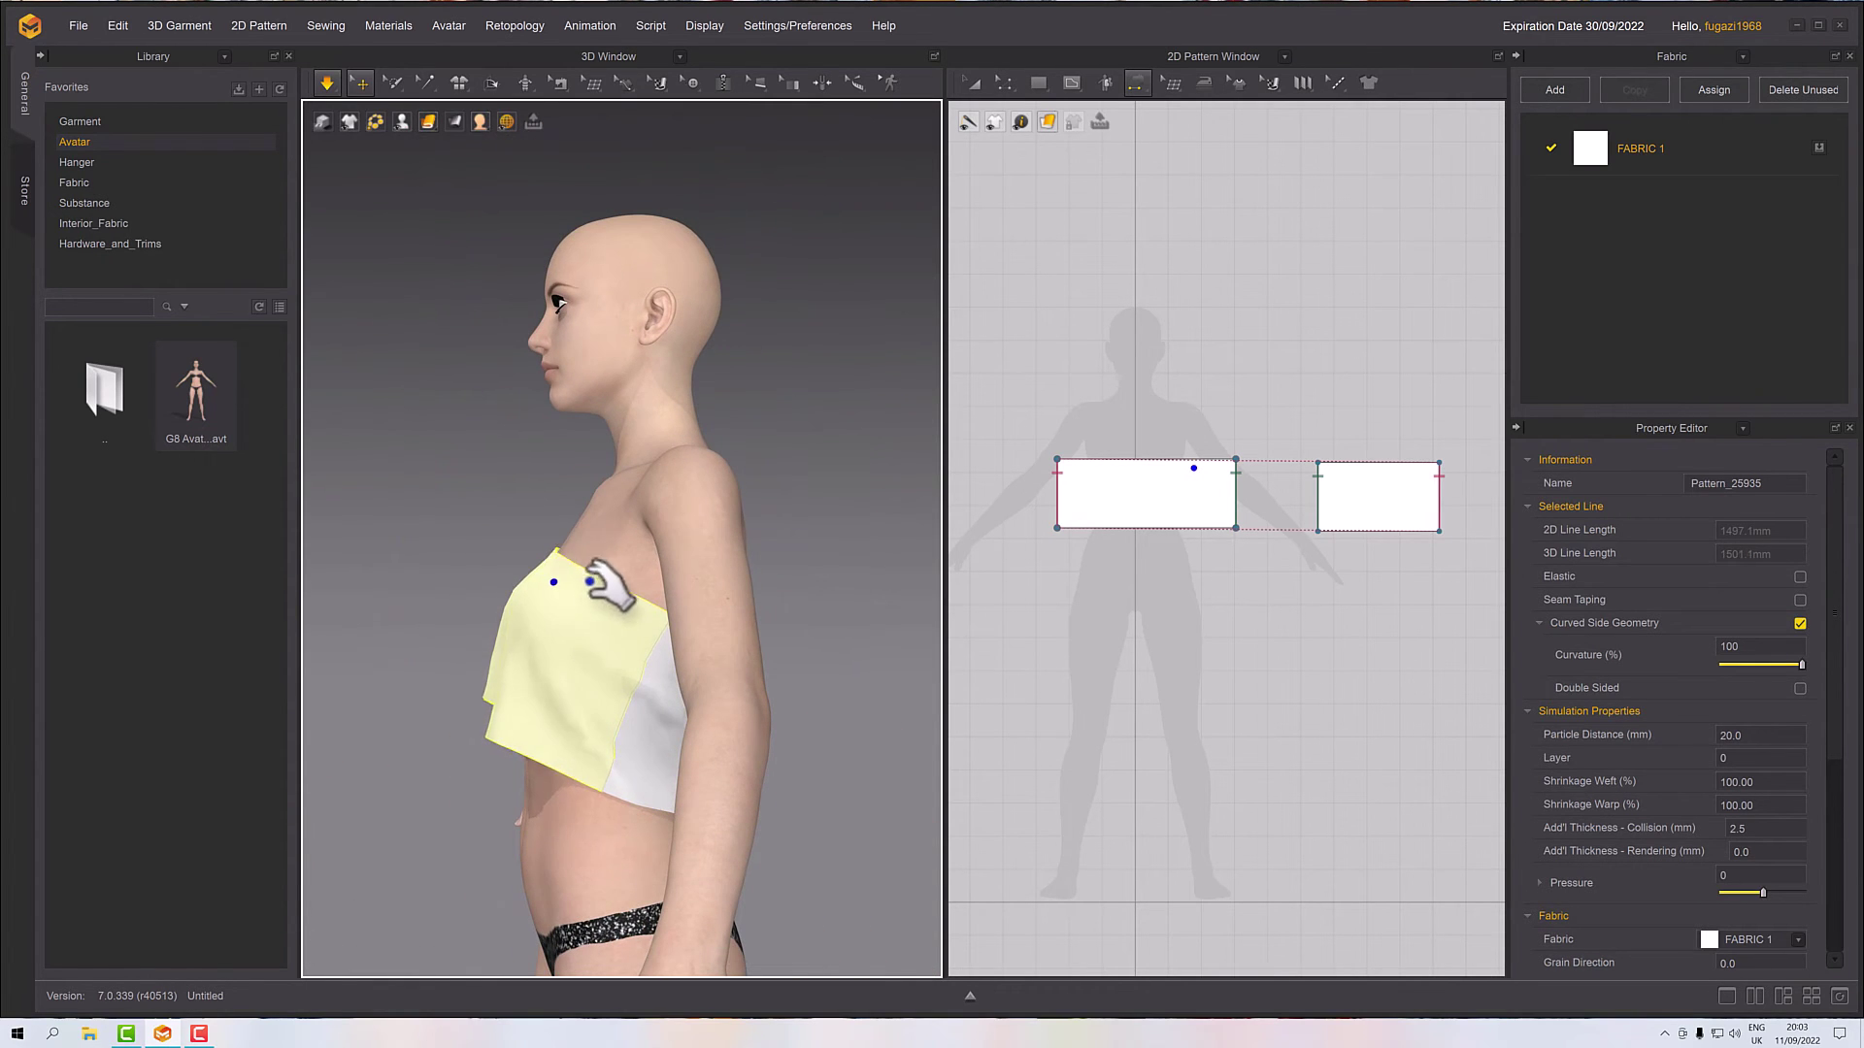
pyautogui.moveTo(600, 584); pyautogui.dragTo(650, 579, button='right')
pyautogui.scroll(-2, 630, 649)
pyautogui.scroll(4, 630, 650)
pyautogui.moveTo(777, 593); pyautogui.dragTo(825, 626, button='right')
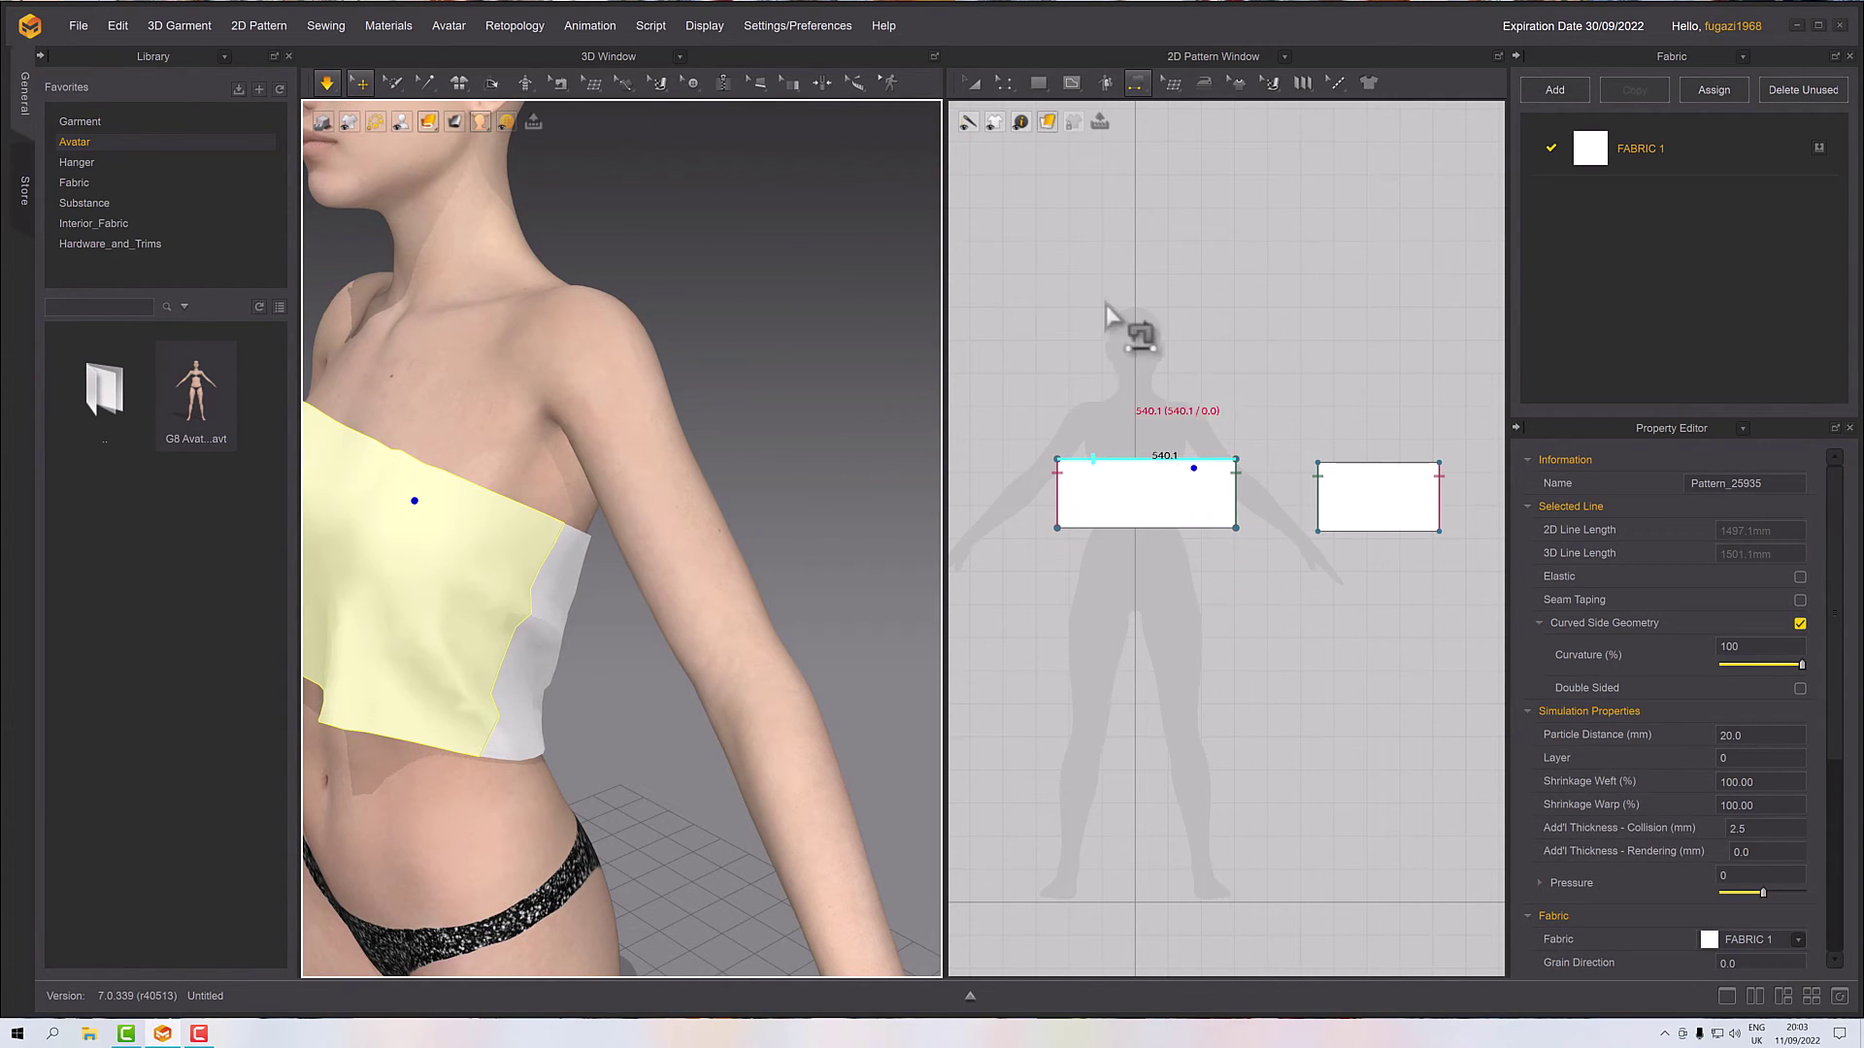
pyautogui.press('a')
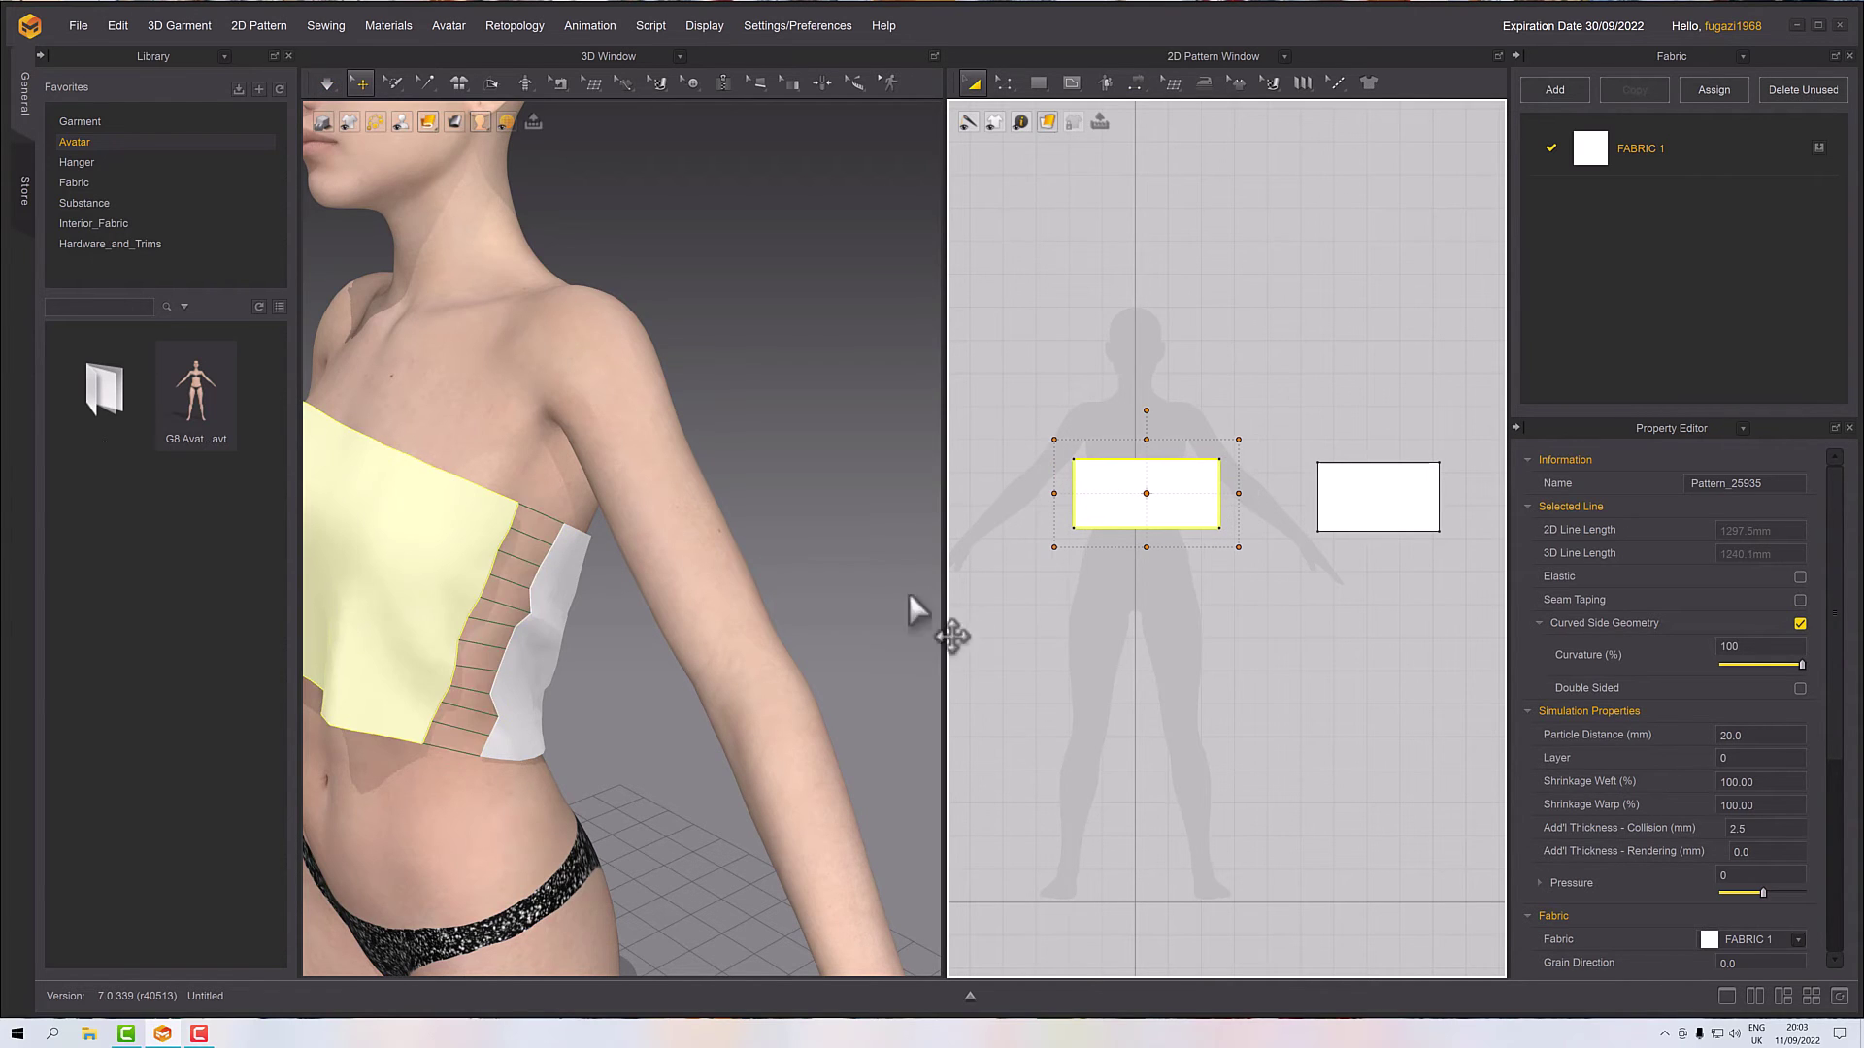
# - Drag the front pattern's side edge inward to narrow the front panel
pyautogui.moveTo(867, 600)
pyautogui.mouseDown(button='right')
pyautogui.moveTo(792, 583)
pyautogui.moveTo(845, 591)
pyautogui.moveTo(848, 616)
pyautogui.mouseUp(button='right')
pyautogui.scroll(3, 726, 619)
pyautogui.moveTo(726, 619); pyautogui.dragTo(976, 571, button='middle')
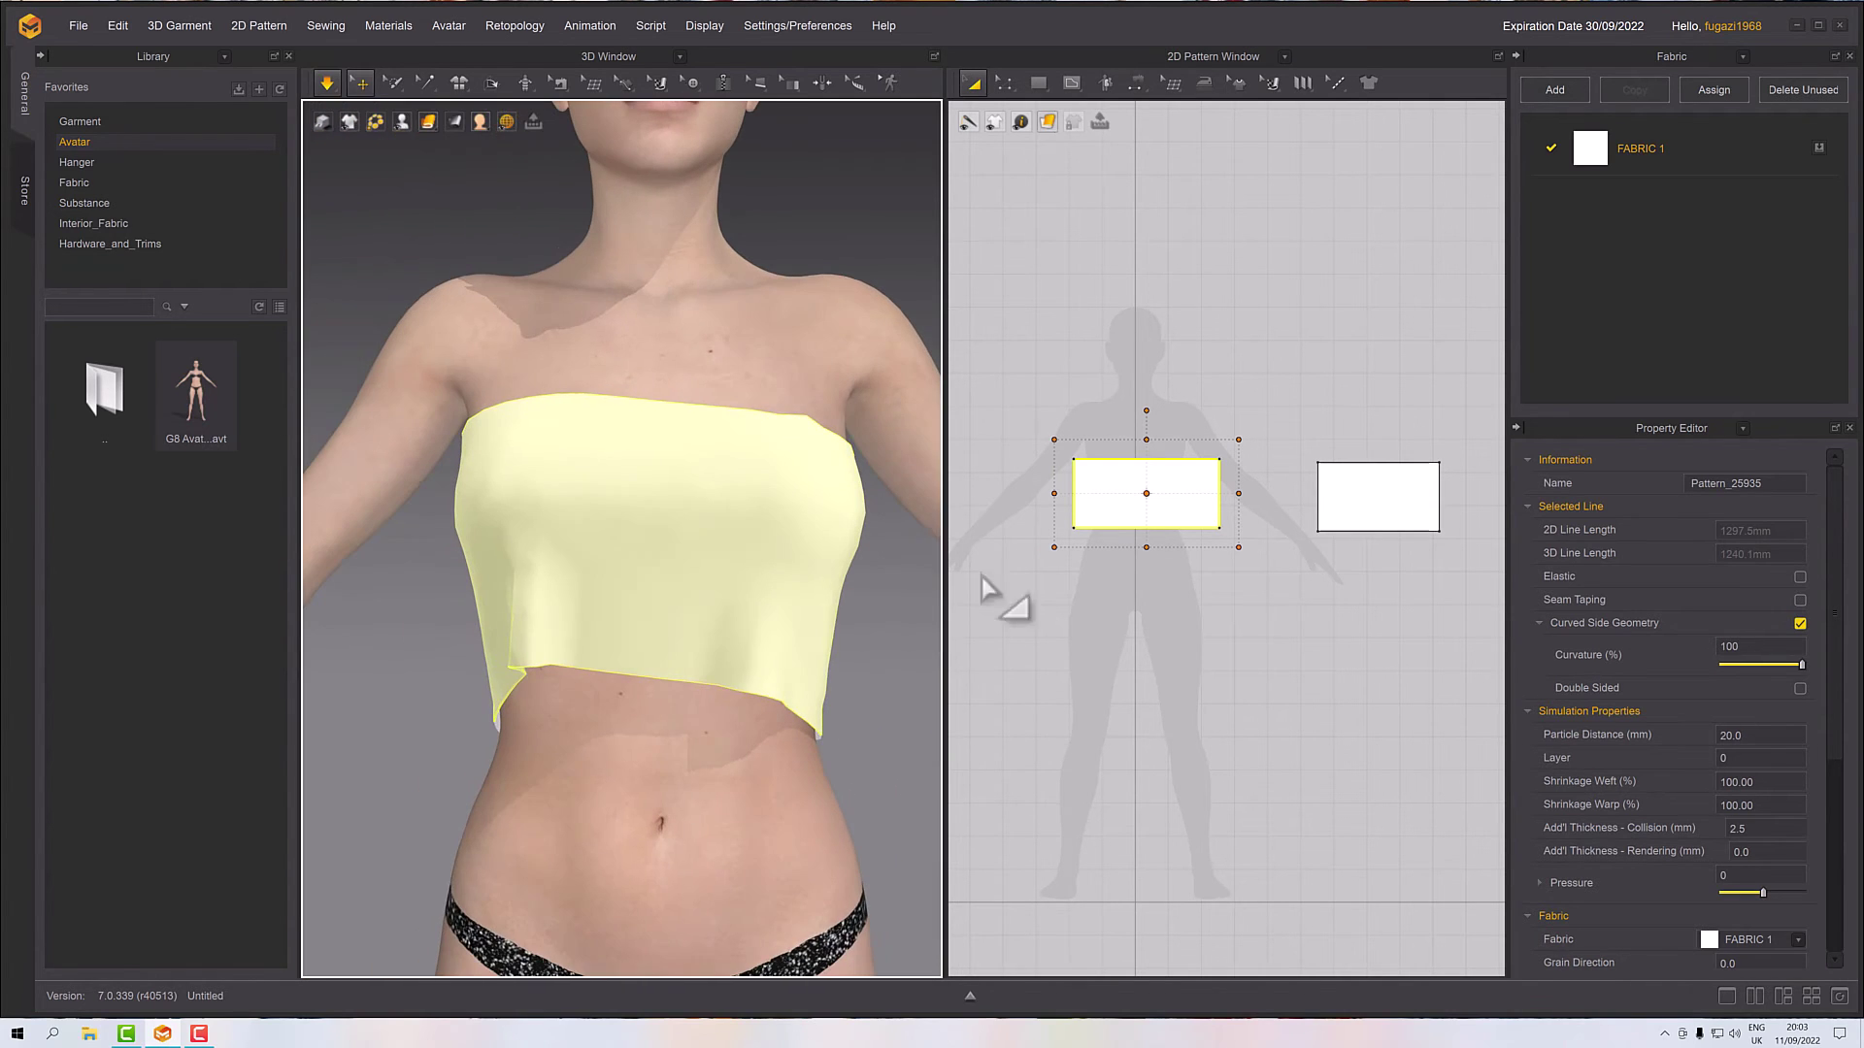
# - Tug the top's cloth at its lower left so it settles snugly, then check it from back and side
pyautogui.moveTo(571, 598); pyautogui.dragTo(524, 666)
pyautogui.moveTo(528, 643); pyautogui.dragTo(515, 631, button='right')
pyautogui.moveTo(509, 631); pyautogui.dragTo(499, 624)
pyautogui.moveTo(499, 624); pyautogui.dragTo(667, 641, button='right')
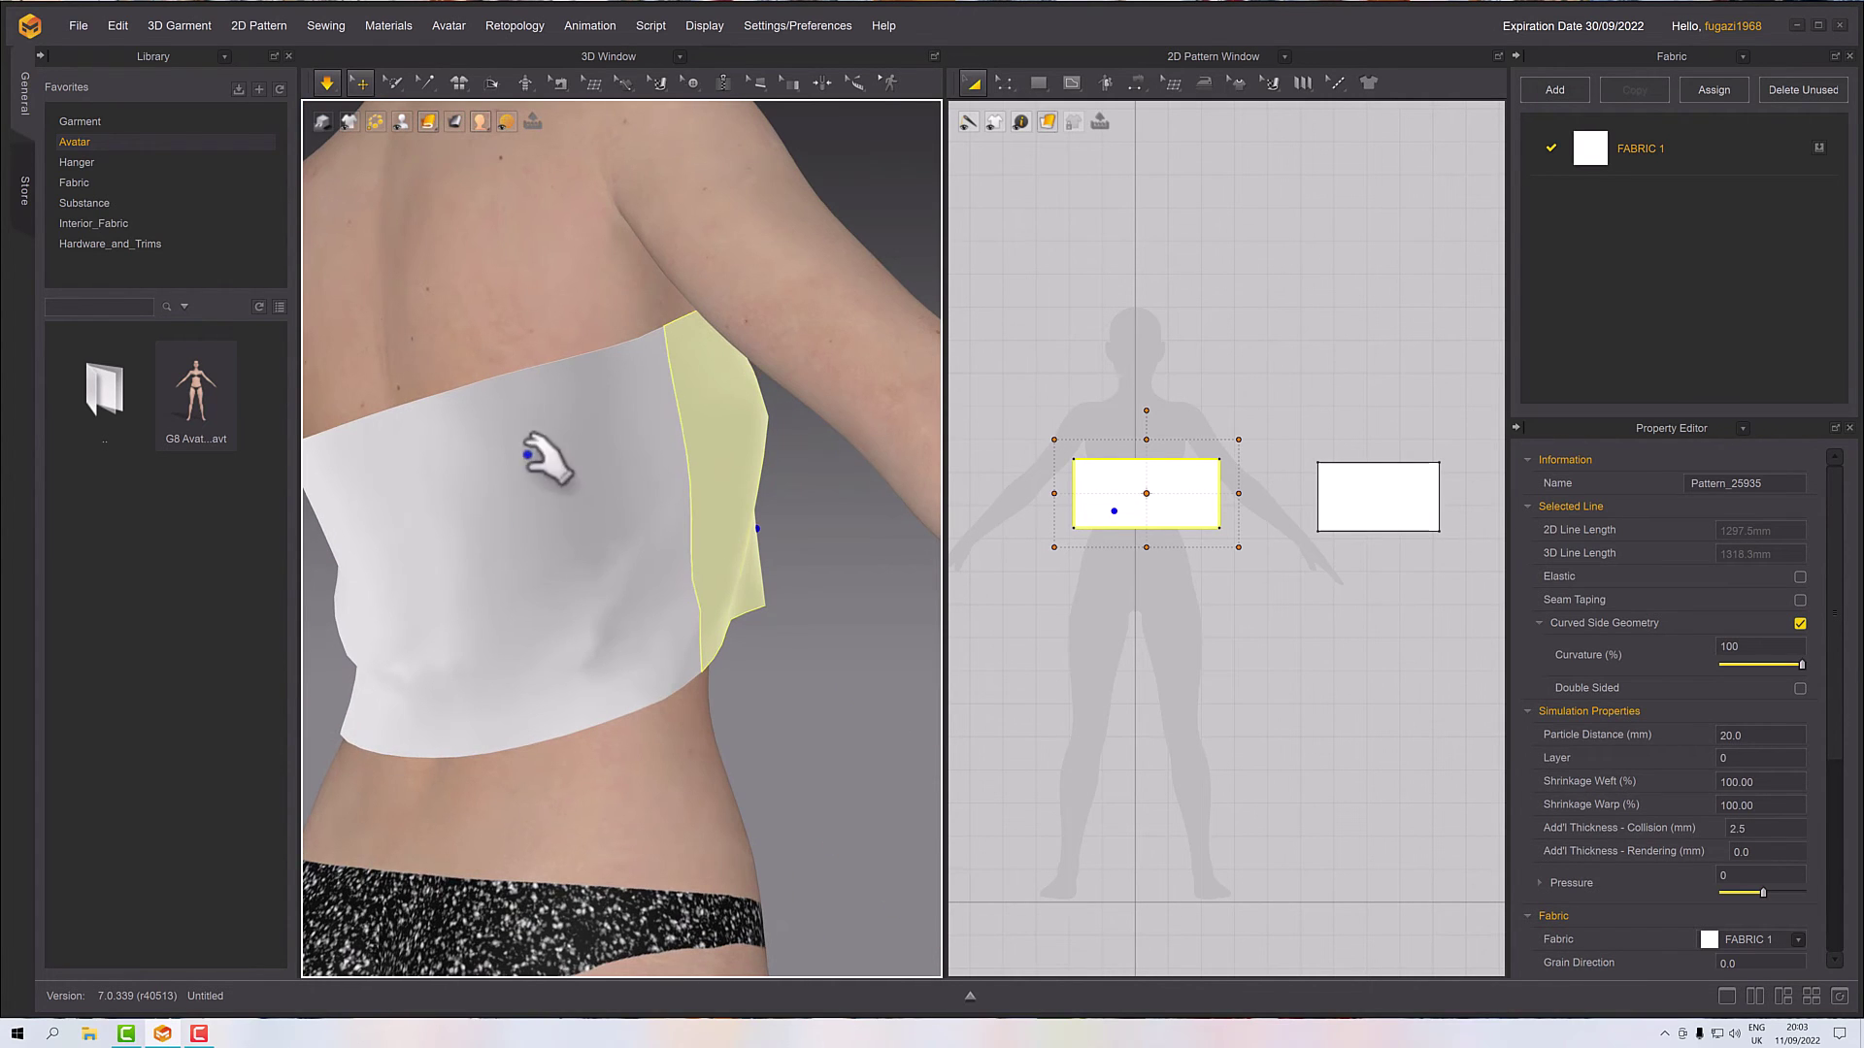
pyautogui.scroll(-3, 572, 670)
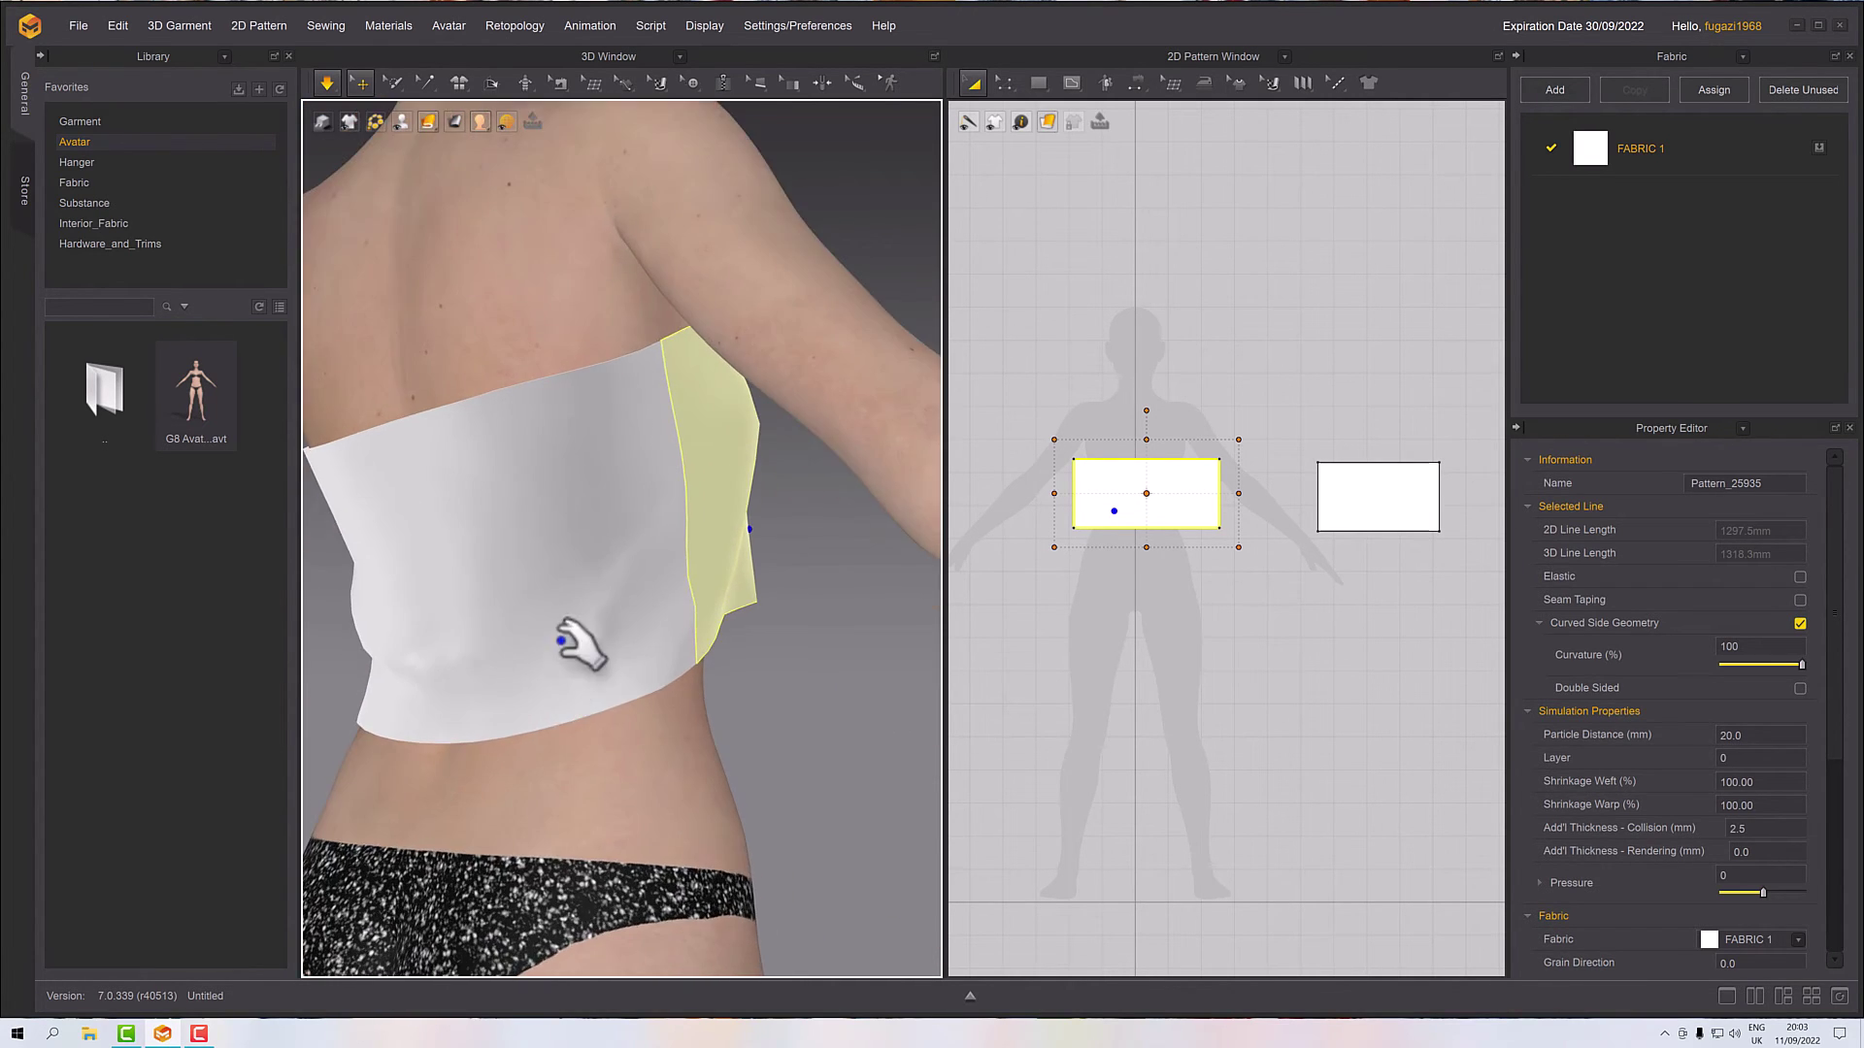
pyautogui.press('6')
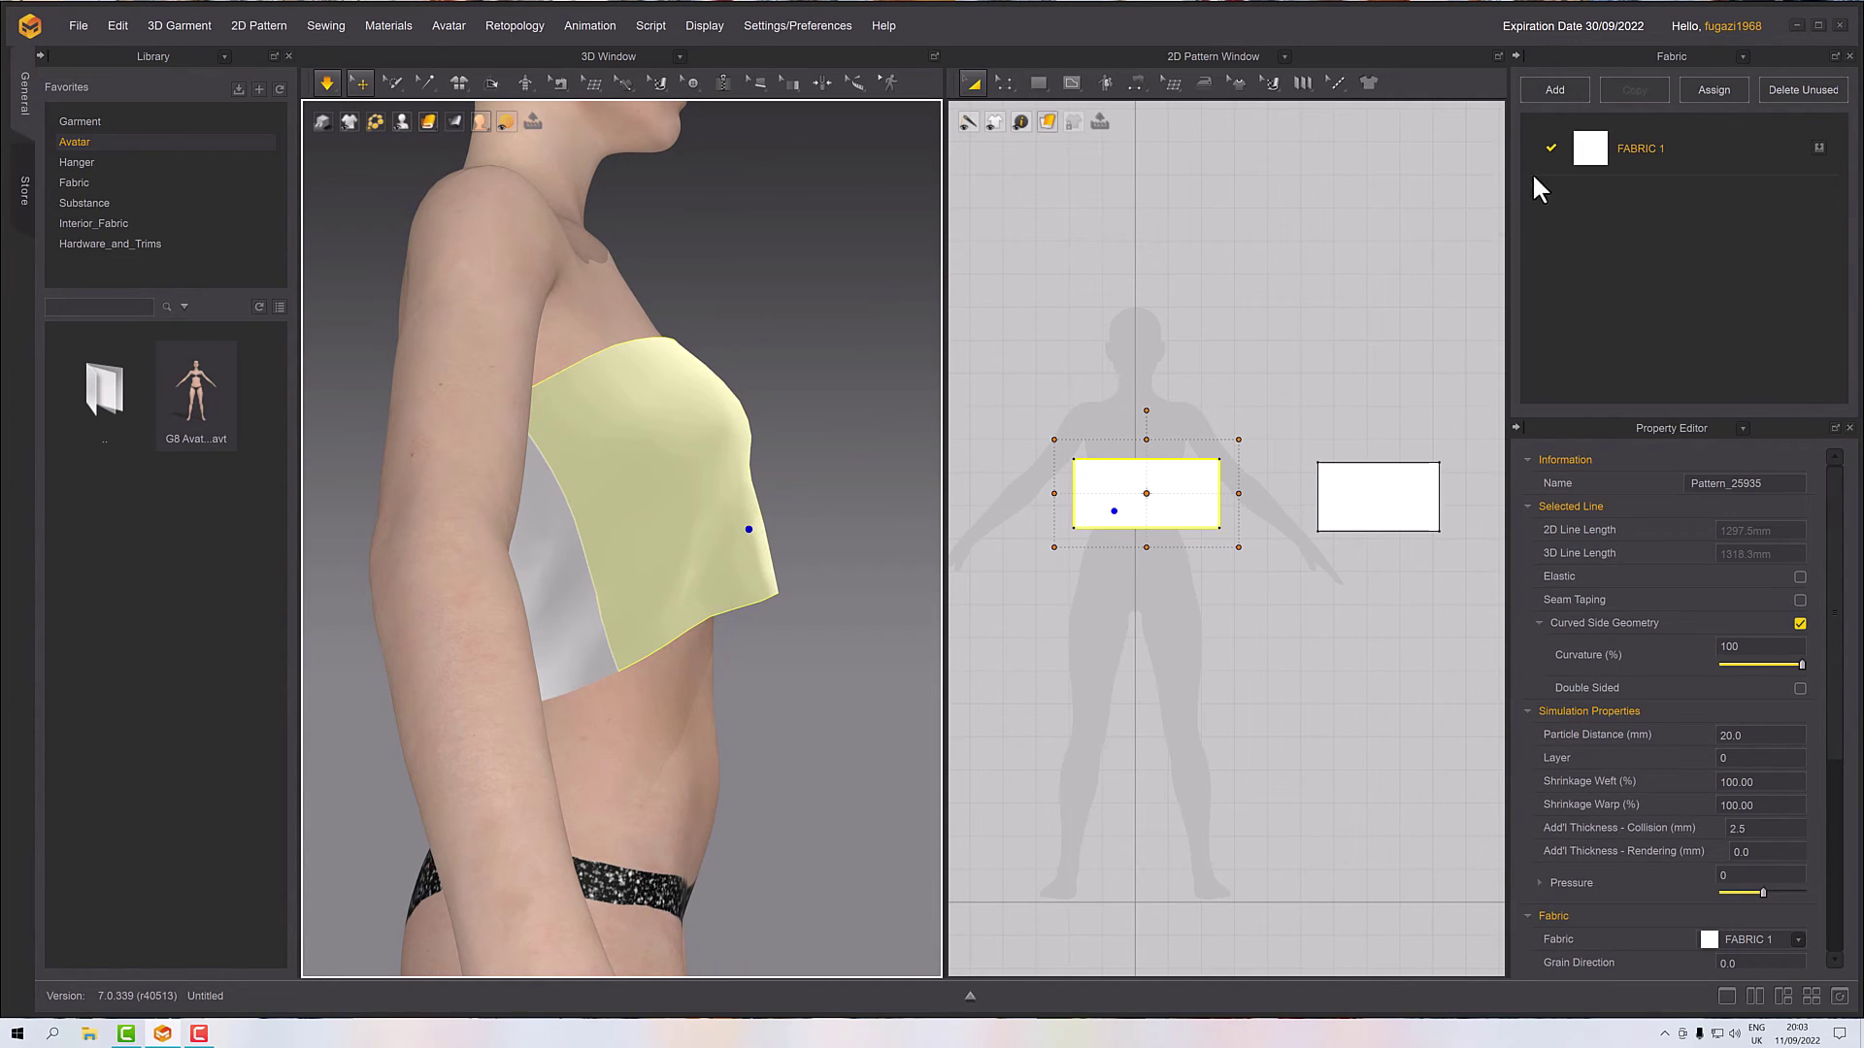
pyautogui.click(1622, 142)
pyautogui.scroll(-10, 1685, 765)
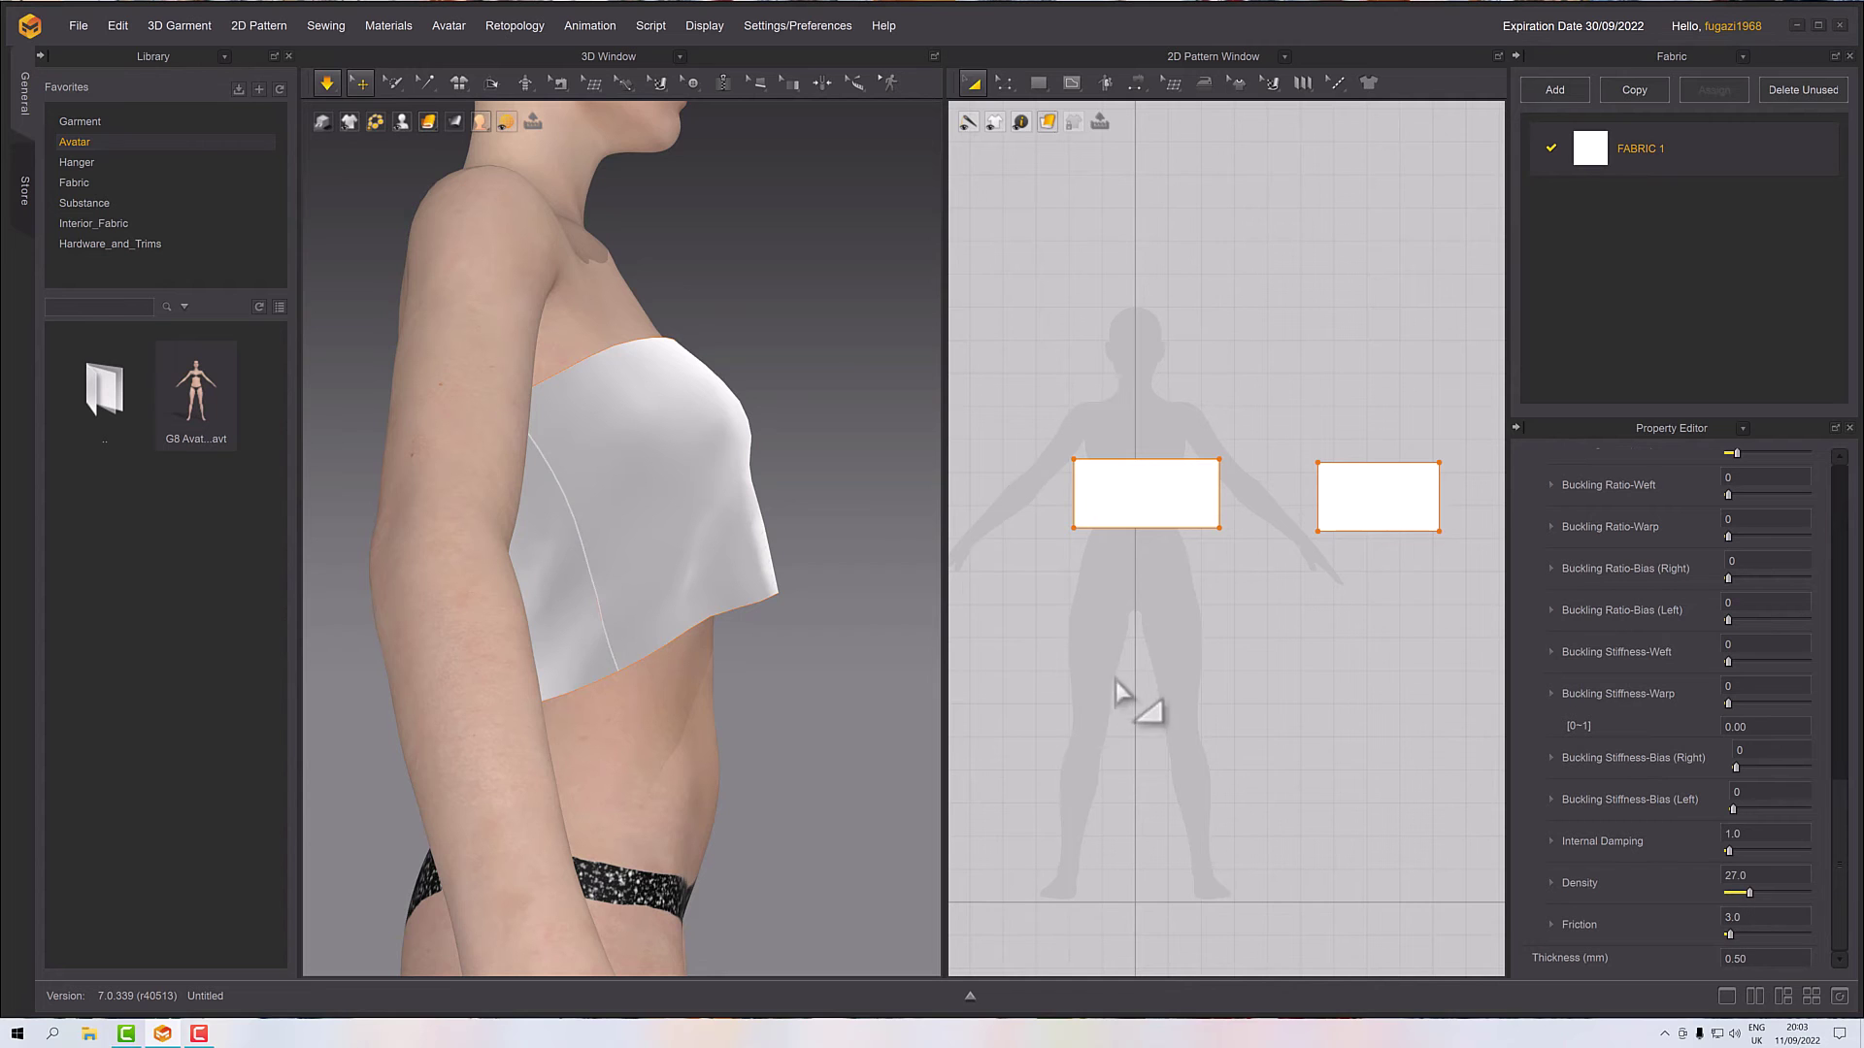
pyautogui.moveTo(892, 624); pyautogui.dragTo(476, 582, button='right')
pyautogui.press('space')
pyautogui.moveTo(617, 613); pyautogui.dragTo(572, 590, button='right')
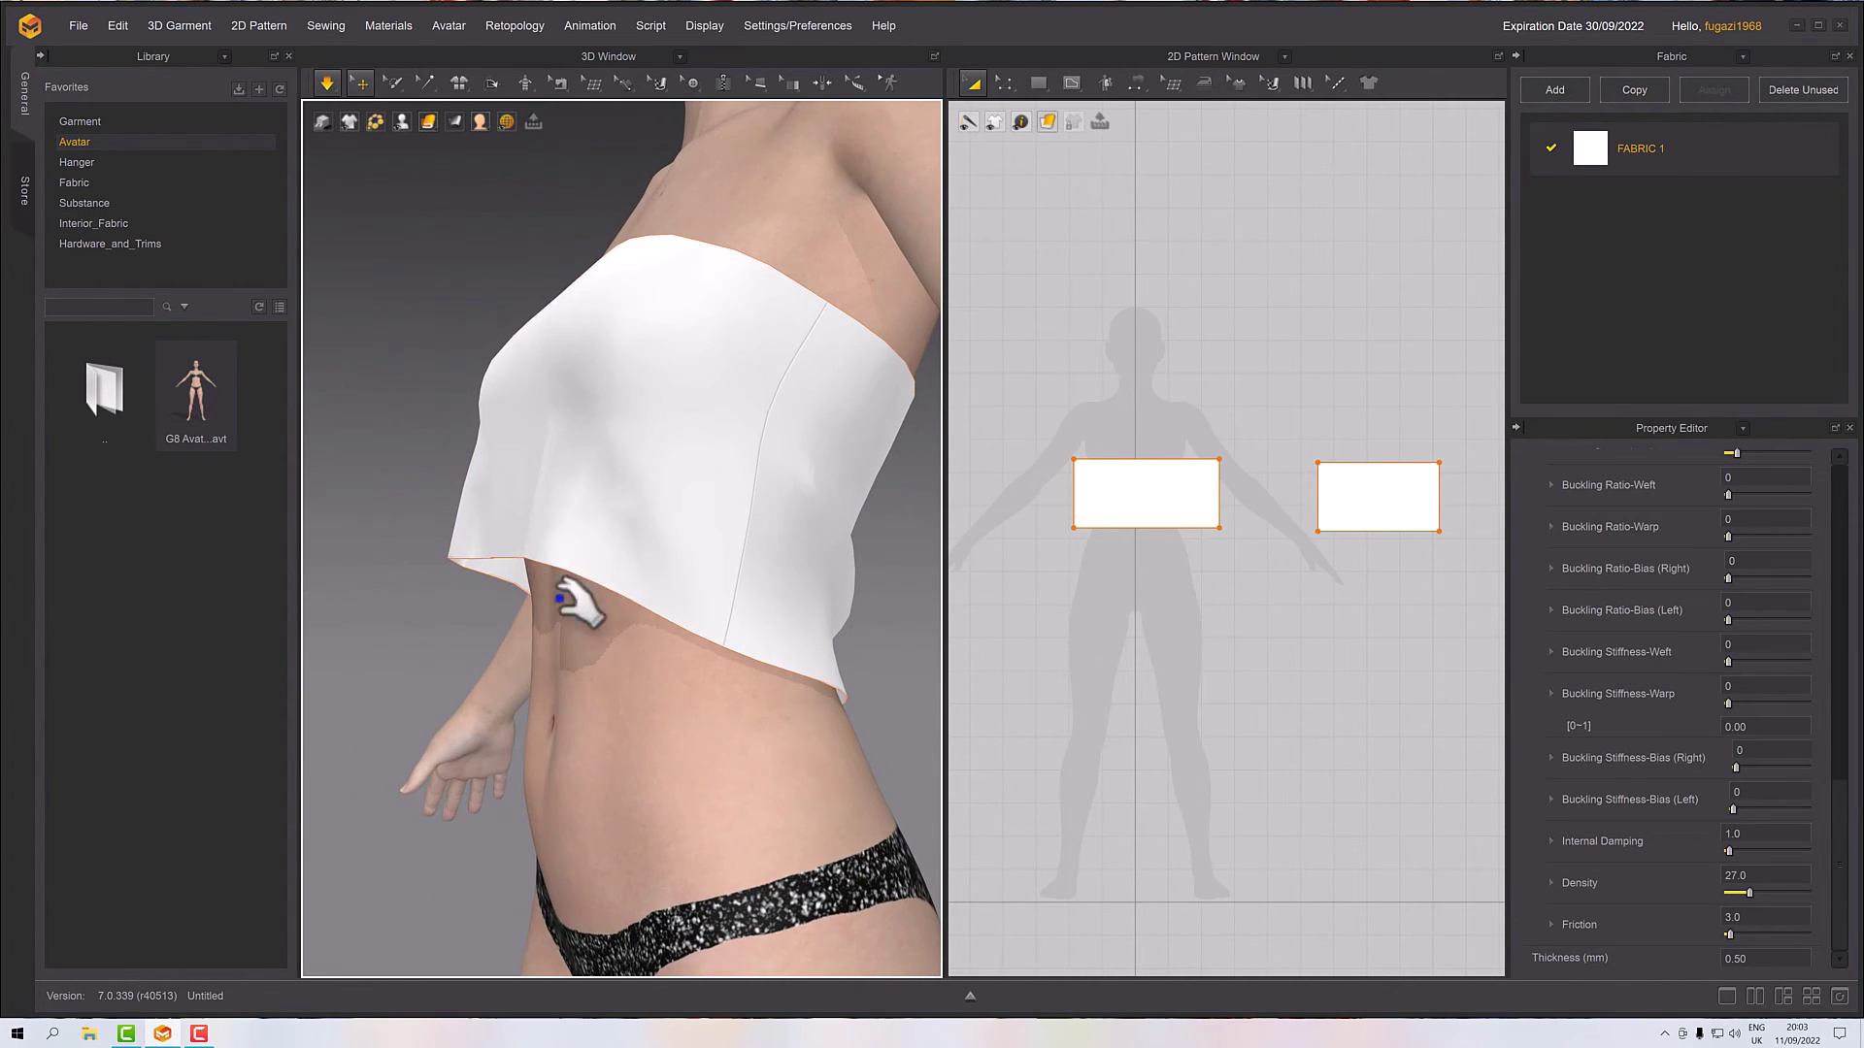
pyautogui.click(580, 591)
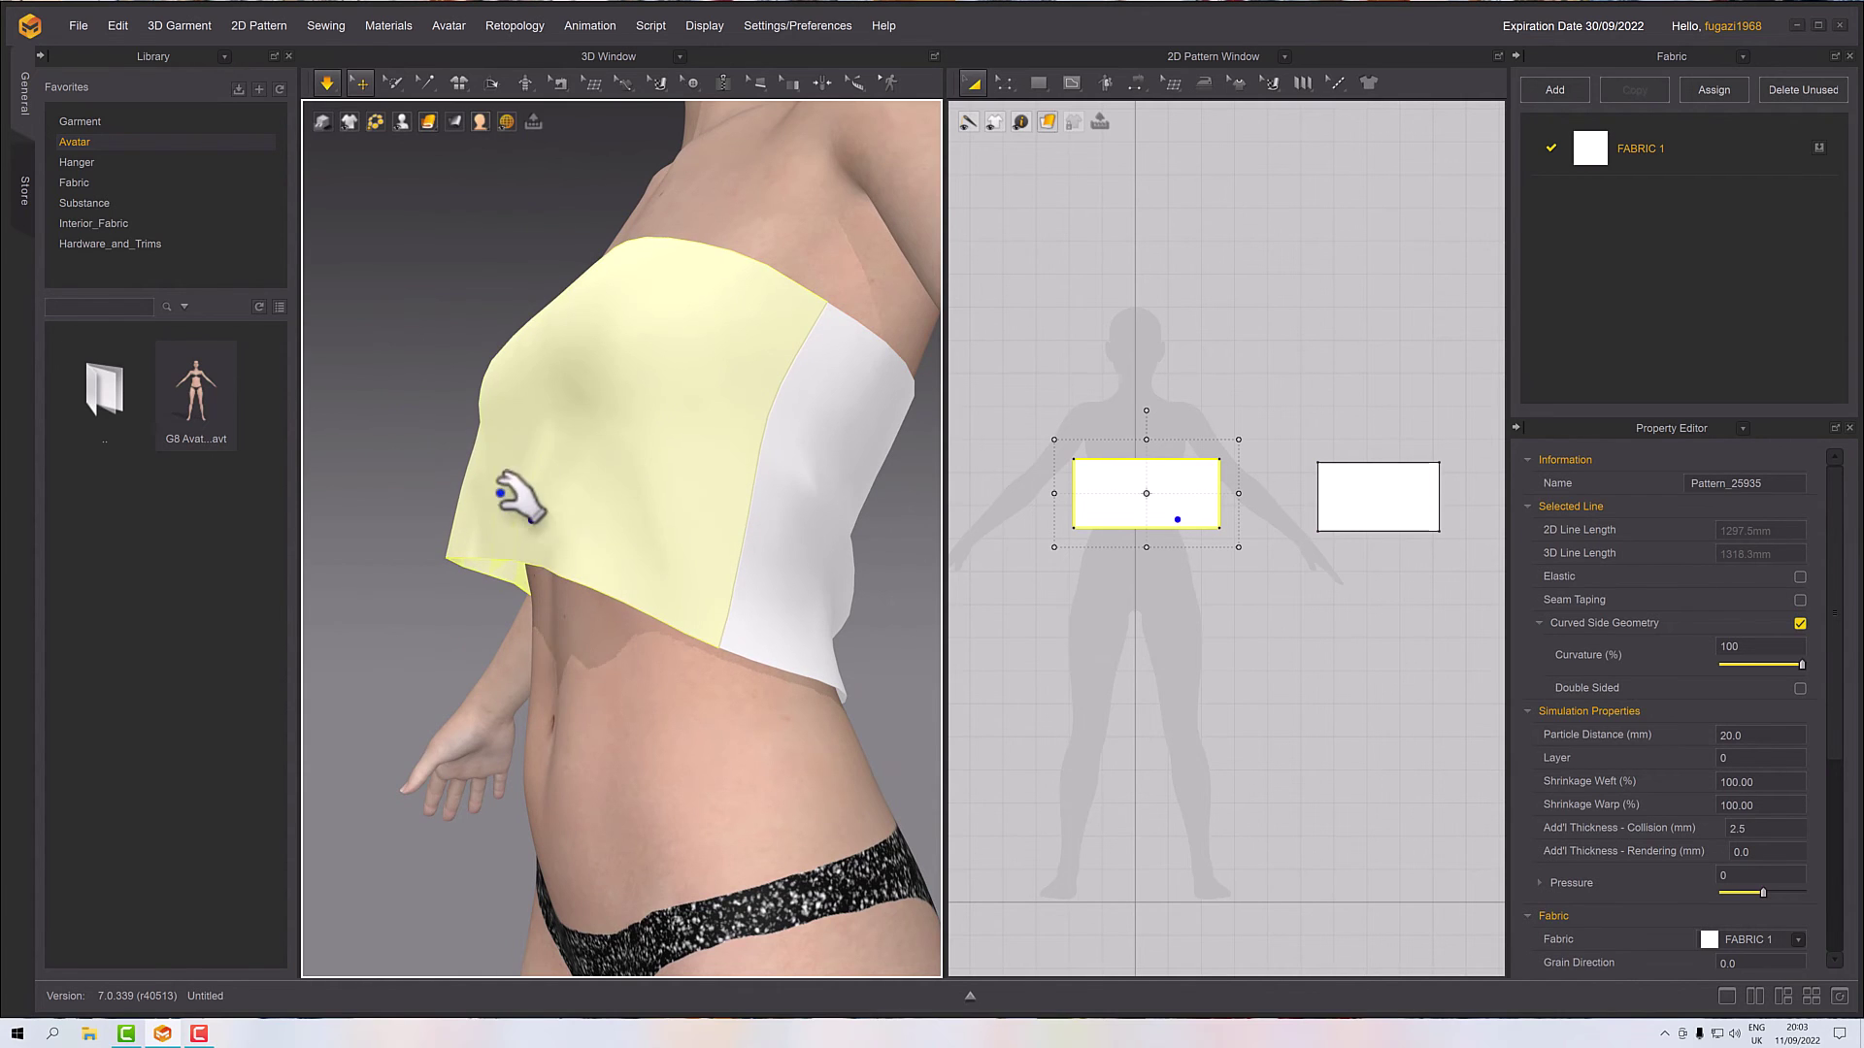
pyautogui.moveTo(503, 531); pyautogui.dragTo(649, 526, button='right')
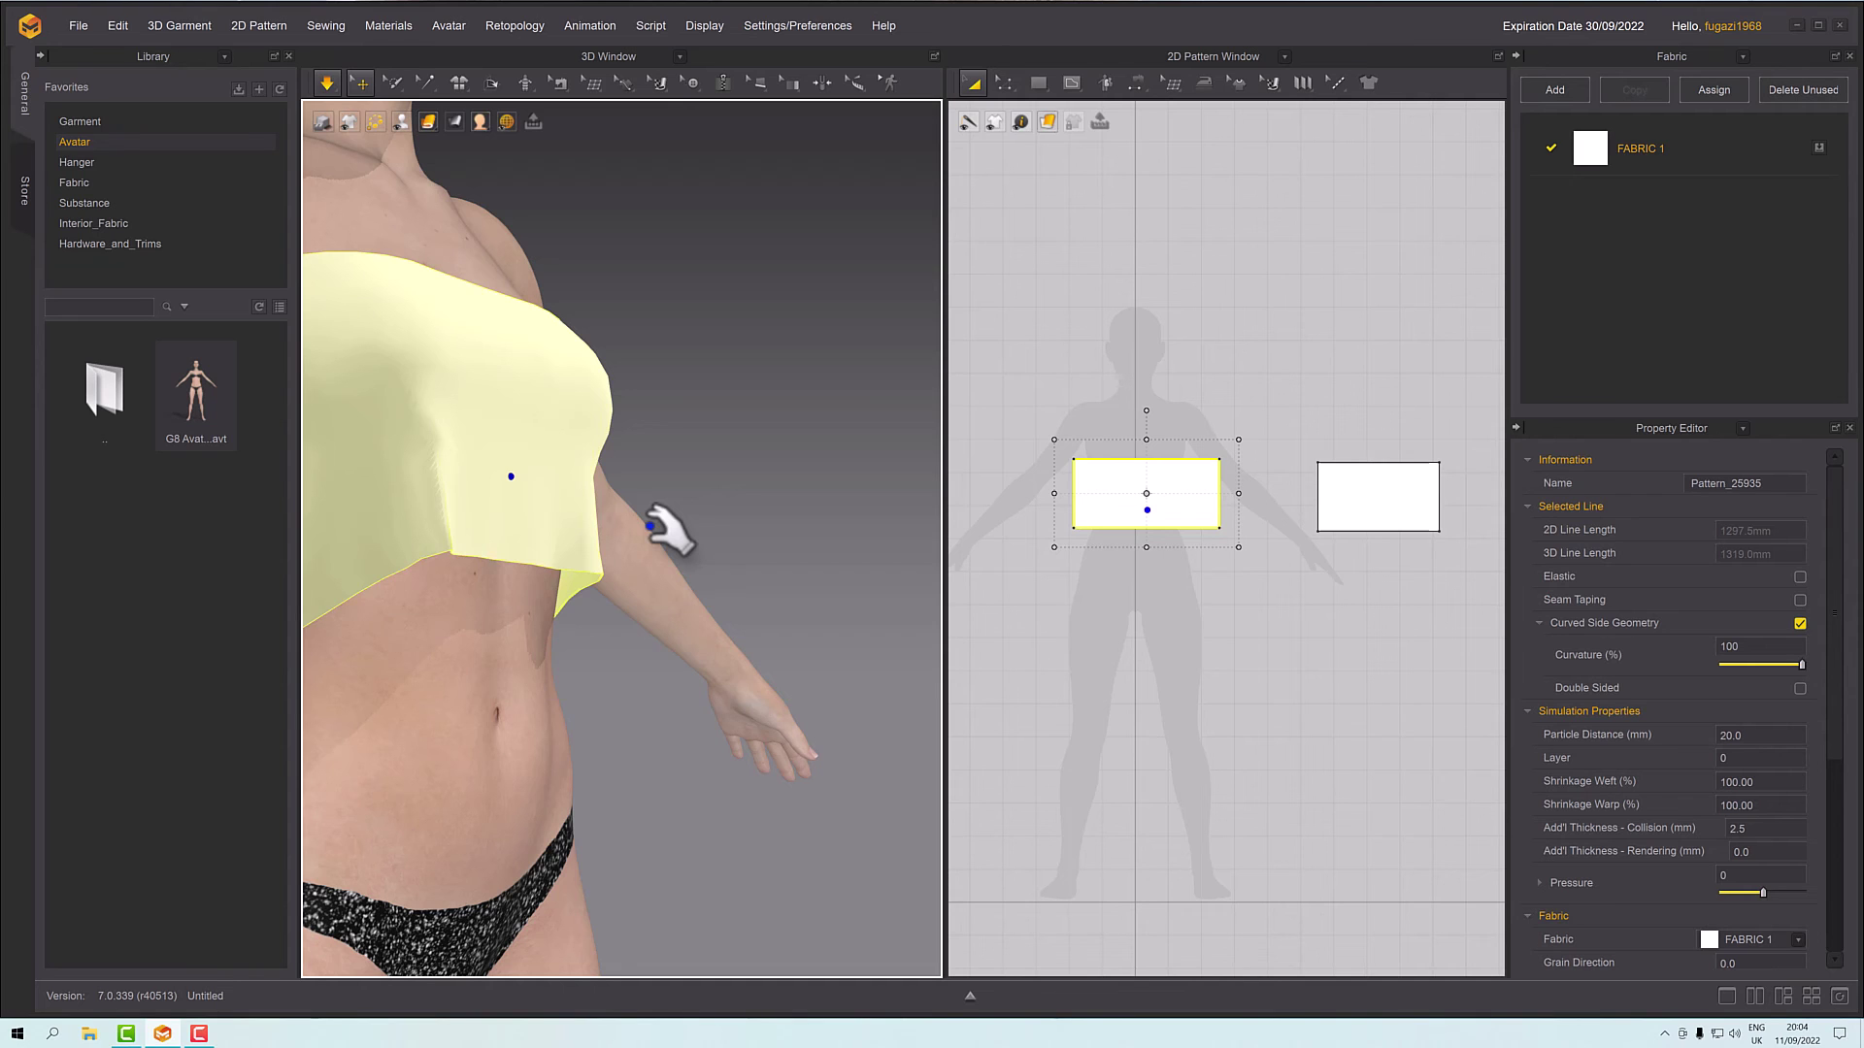
# - Raise FABRIC 1's friction to 60 and widen the back panel pattern
pyautogui.moveTo(624, 499); pyautogui.dragTo(844, 573, button='right')
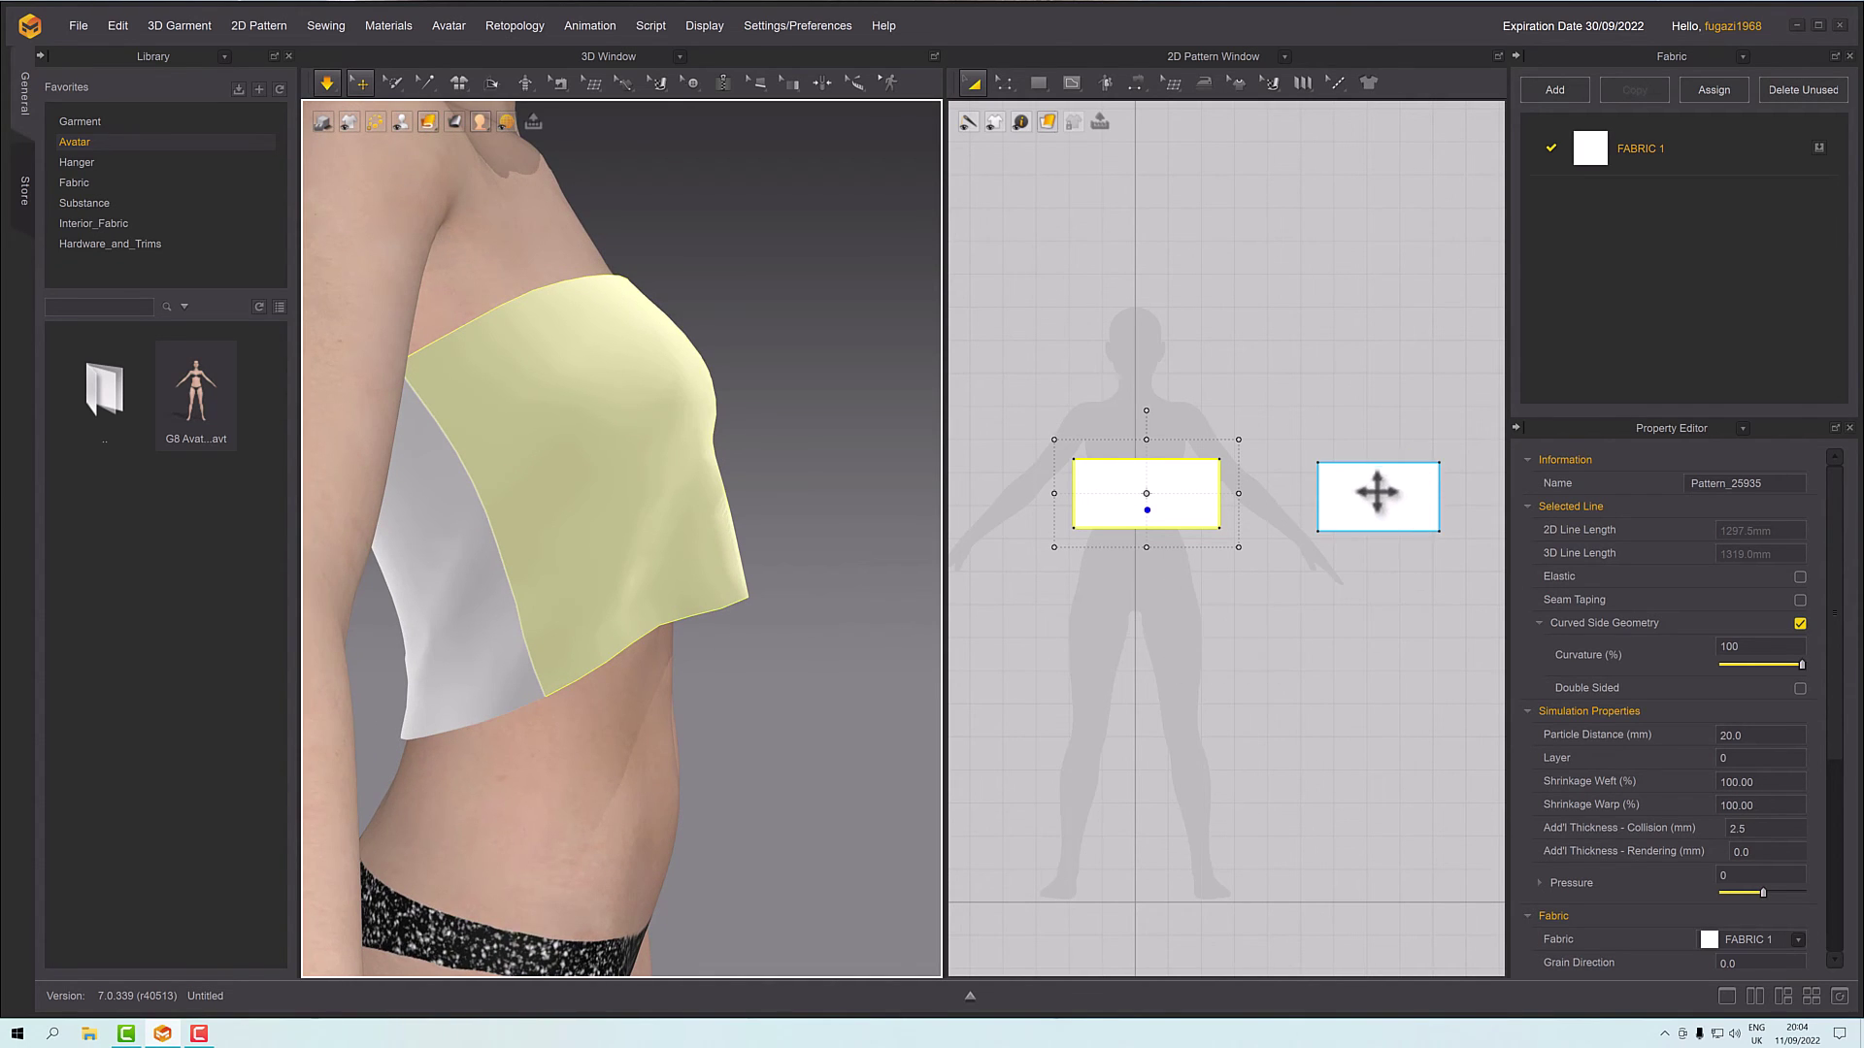
pyautogui.doubleClick(1596, 158)
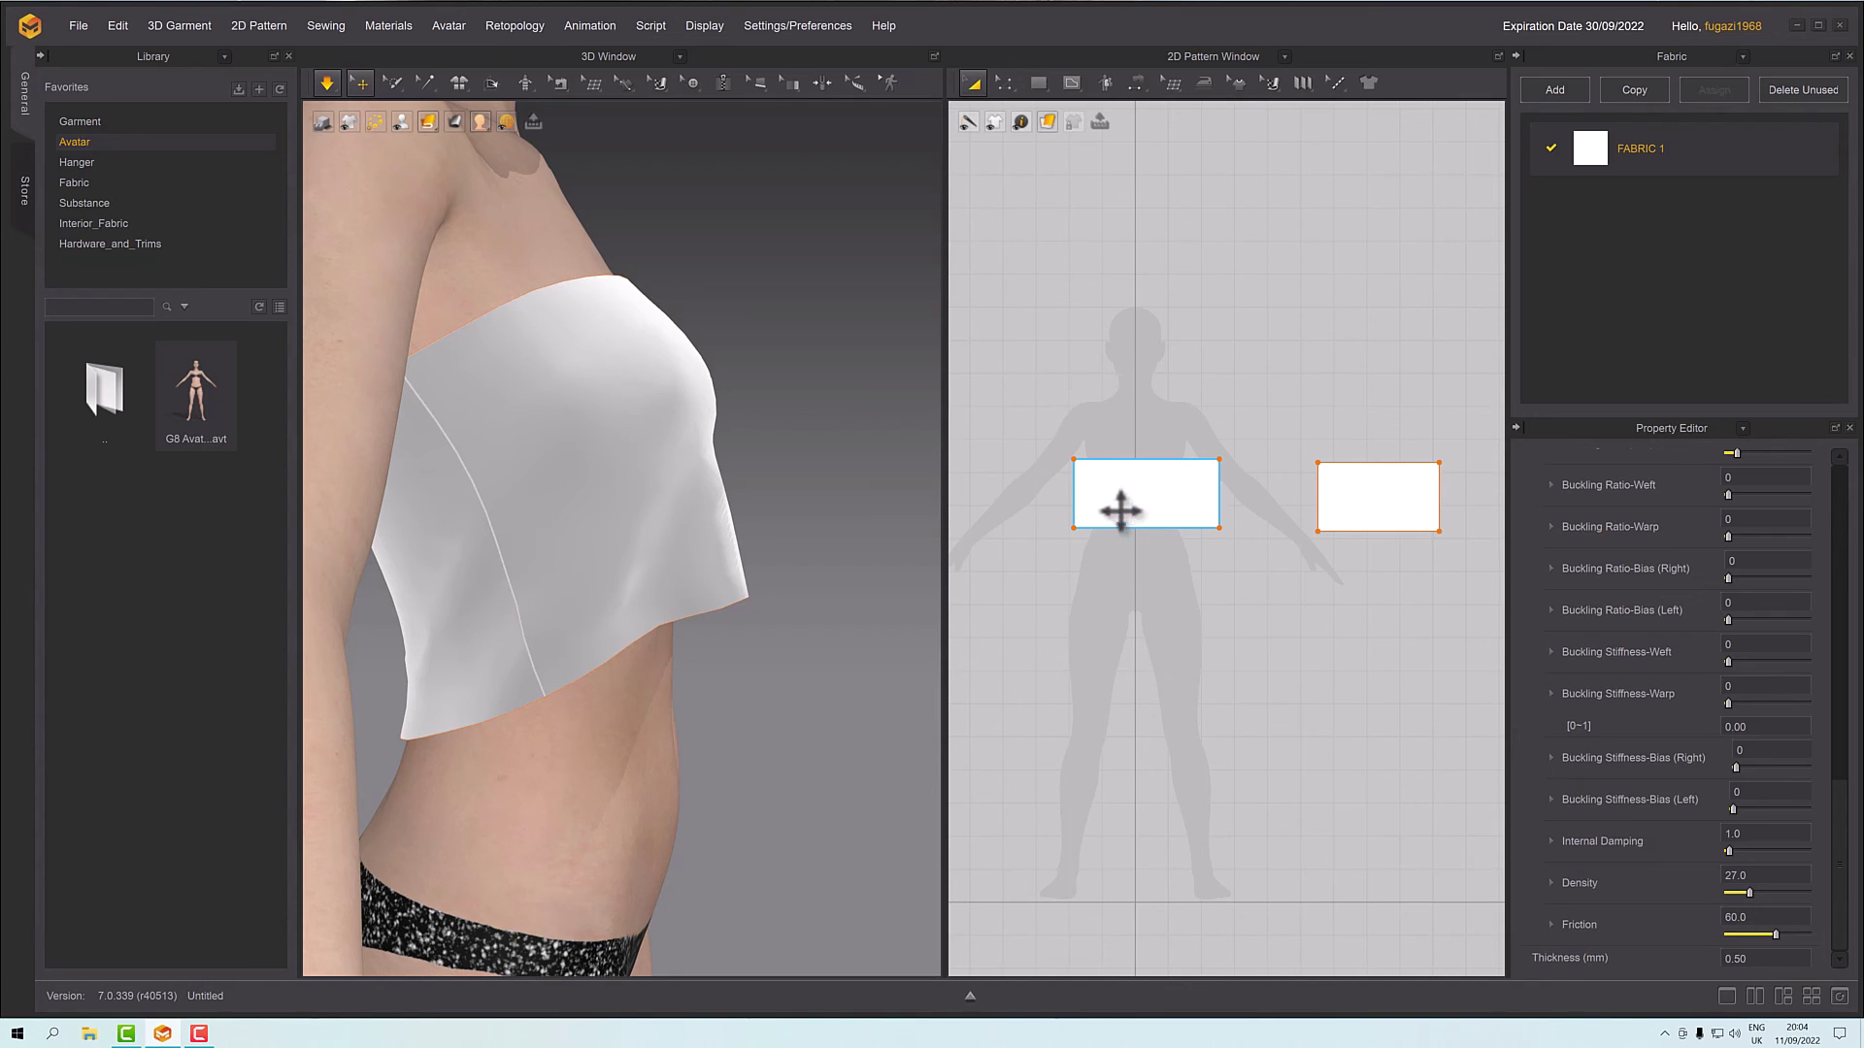
pyautogui.click(1341, 485)
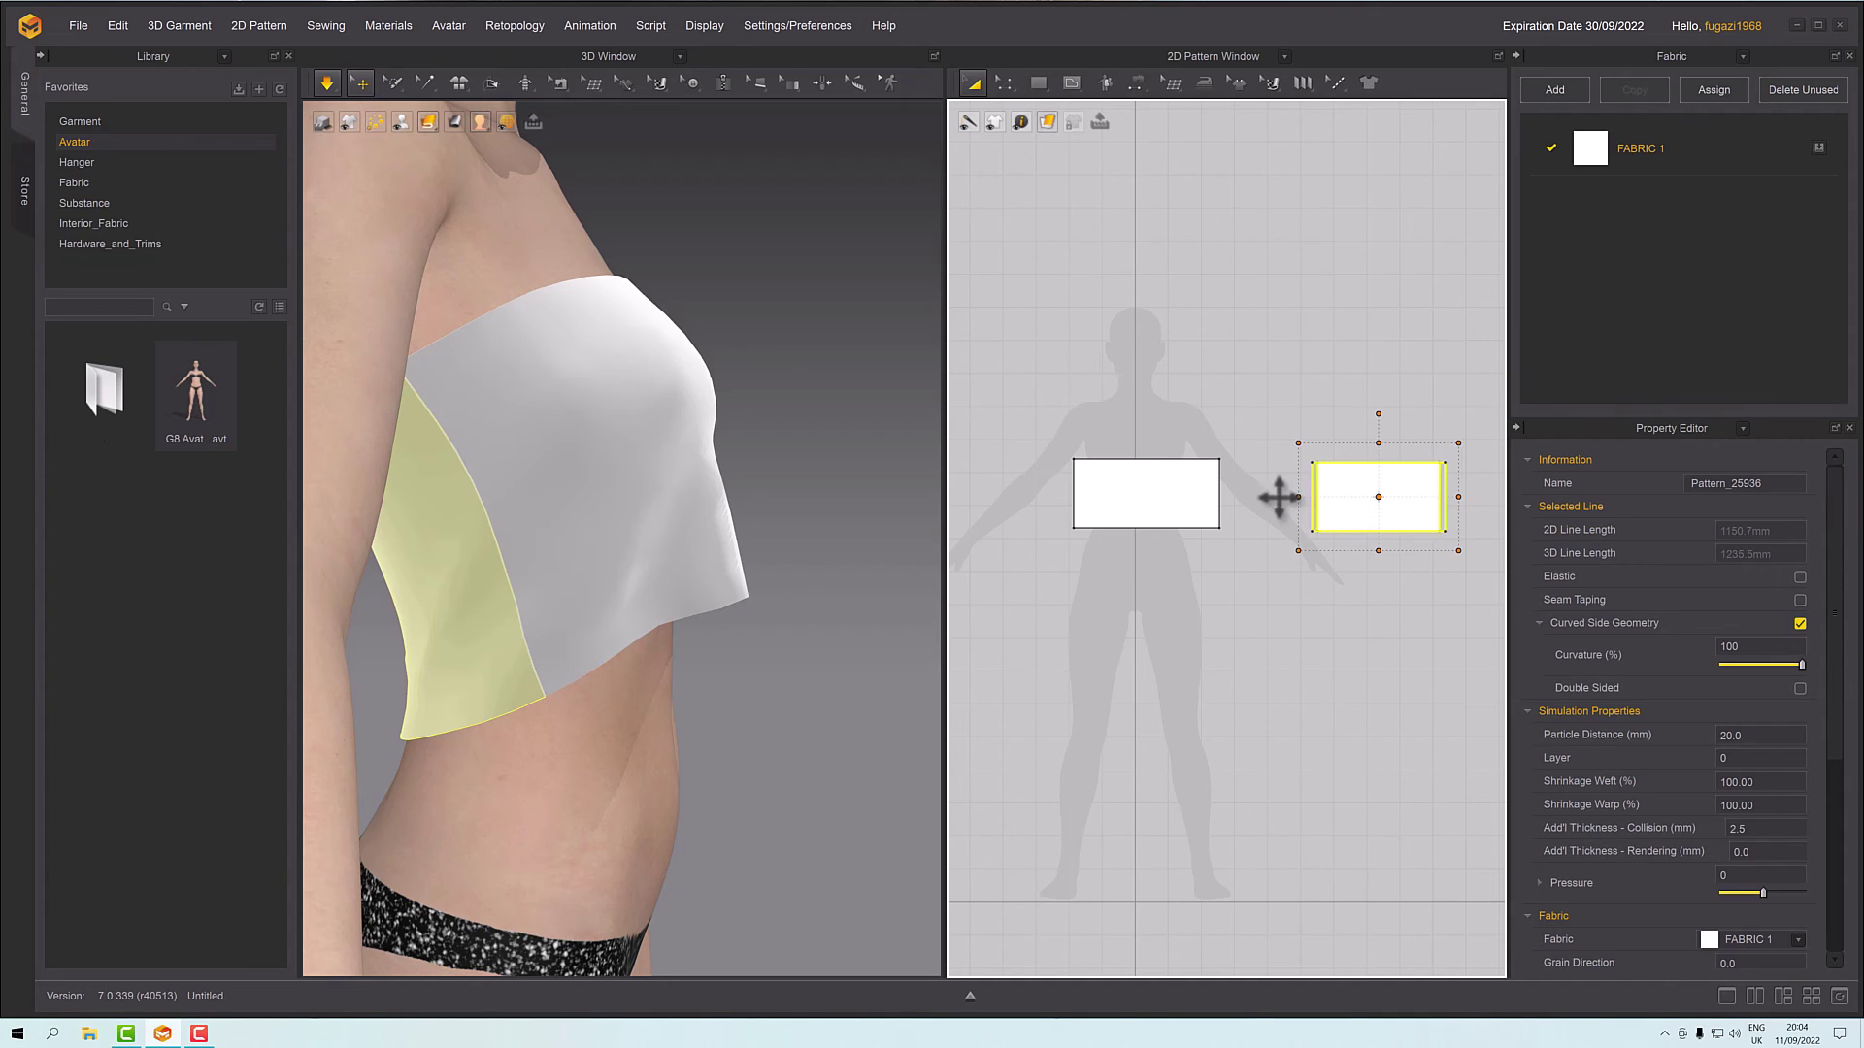
pyautogui.moveTo(1275, 499); pyautogui.dragTo(1244, 501)
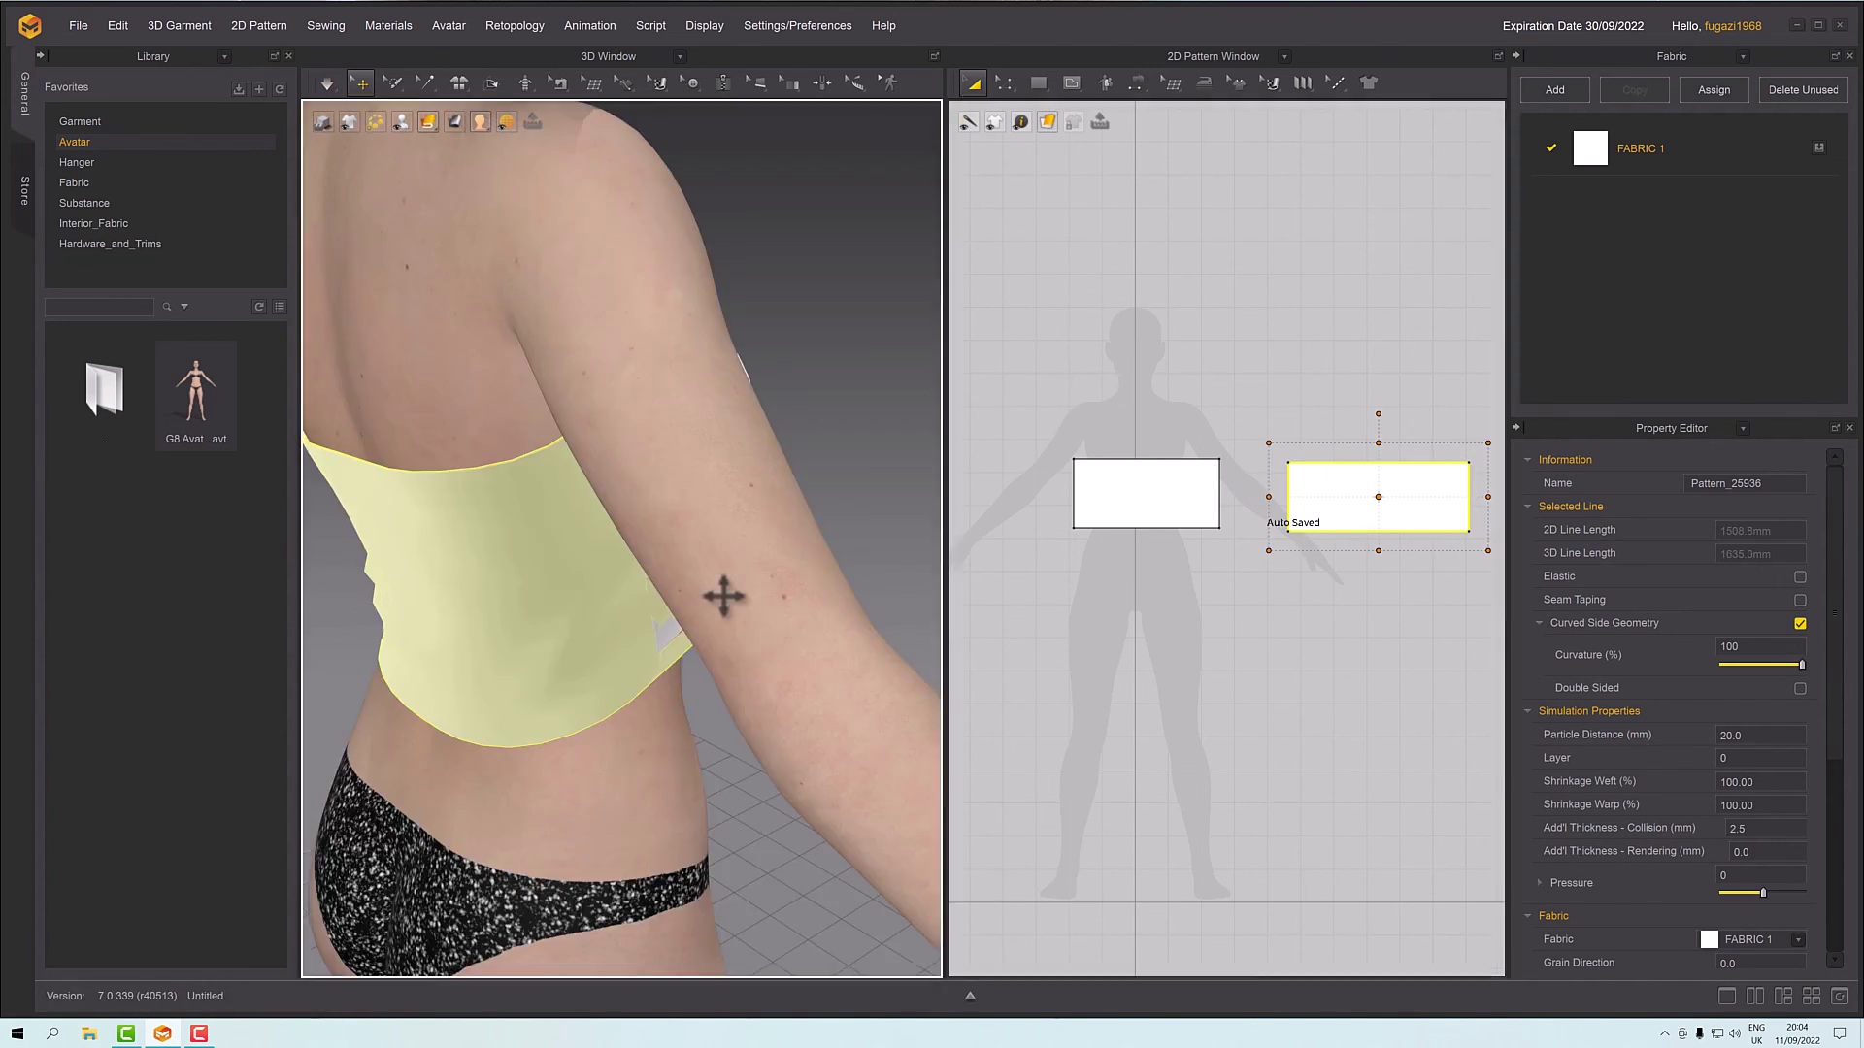
# - Simulate the cloth and pull the front panel up by its top edge onto the chest
pyautogui.press('space')
pyautogui.moveTo(723, 597); pyautogui.dragTo(646, 563, button='right')
pyautogui.click(539, 361)
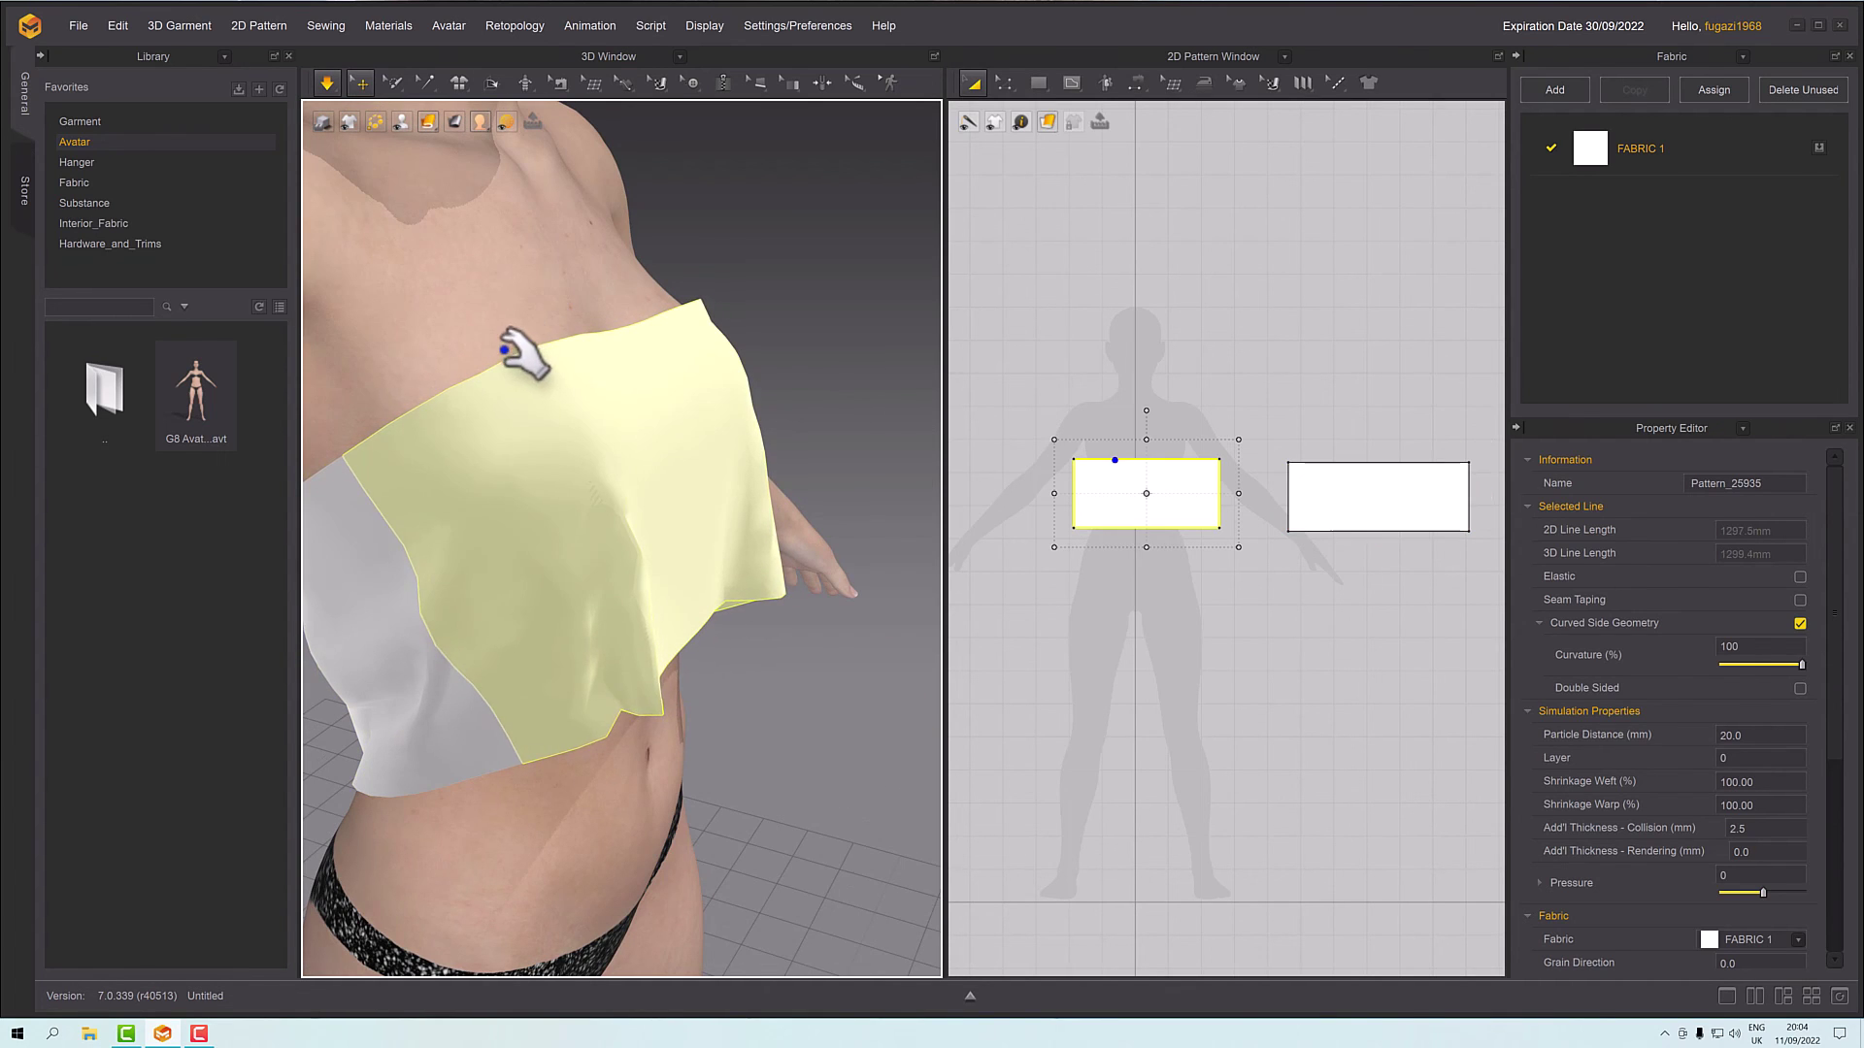
pyautogui.click(494, 337)
pyautogui.click(495, 335)
pyautogui.moveTo(499, 325); pyautogui.dragTo(709, 392, button='right')
pyautogui.moveTo(710, 391); pyautogui.dragTo(696, 326)
pyautogui.moveTo(719, 385); pyautogui.dragTo(670, 410, button='right')
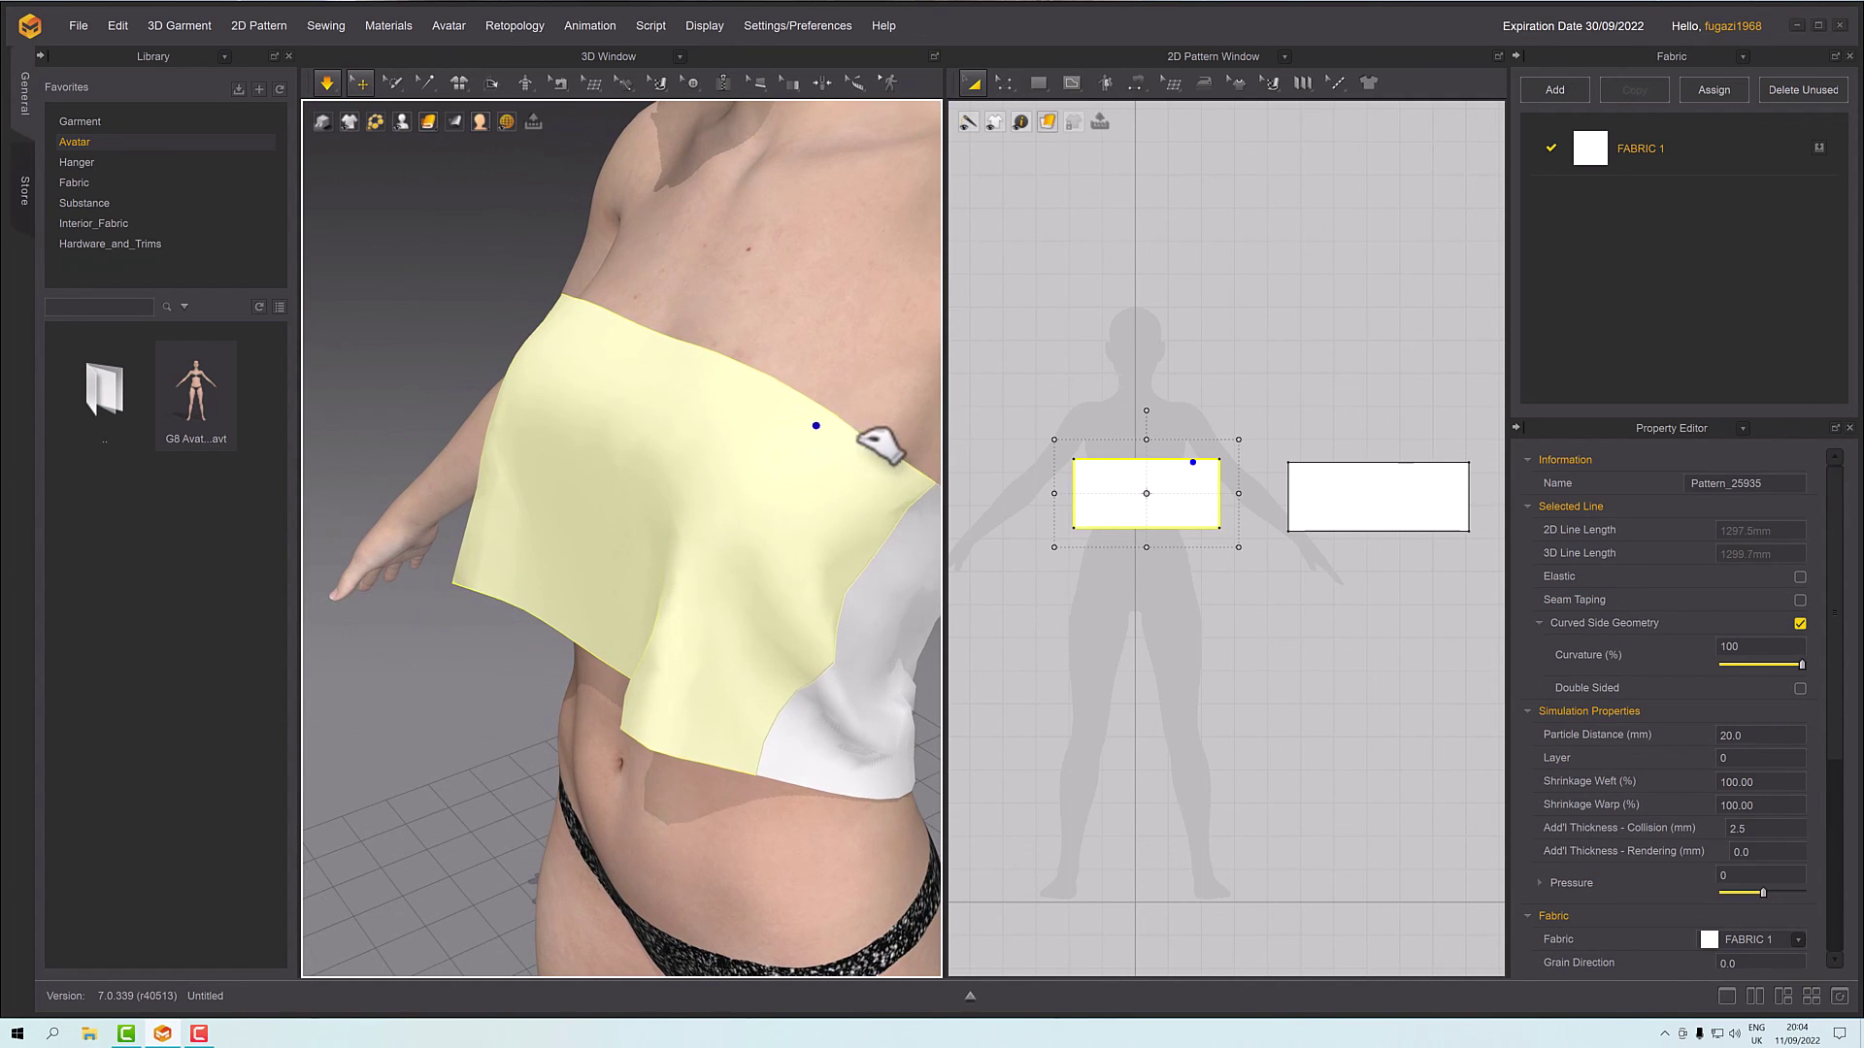
pyautogui.moveTo(801, 455); pyautogui.dragTo(858, 441, button='right')
pyautogui.moveTo(657, 446); pyautogui.dragTo(845, 562, button='right')
pyautogui.scroll(-10, 724, 486)
pyautogui.scroll(3, 845, 562)
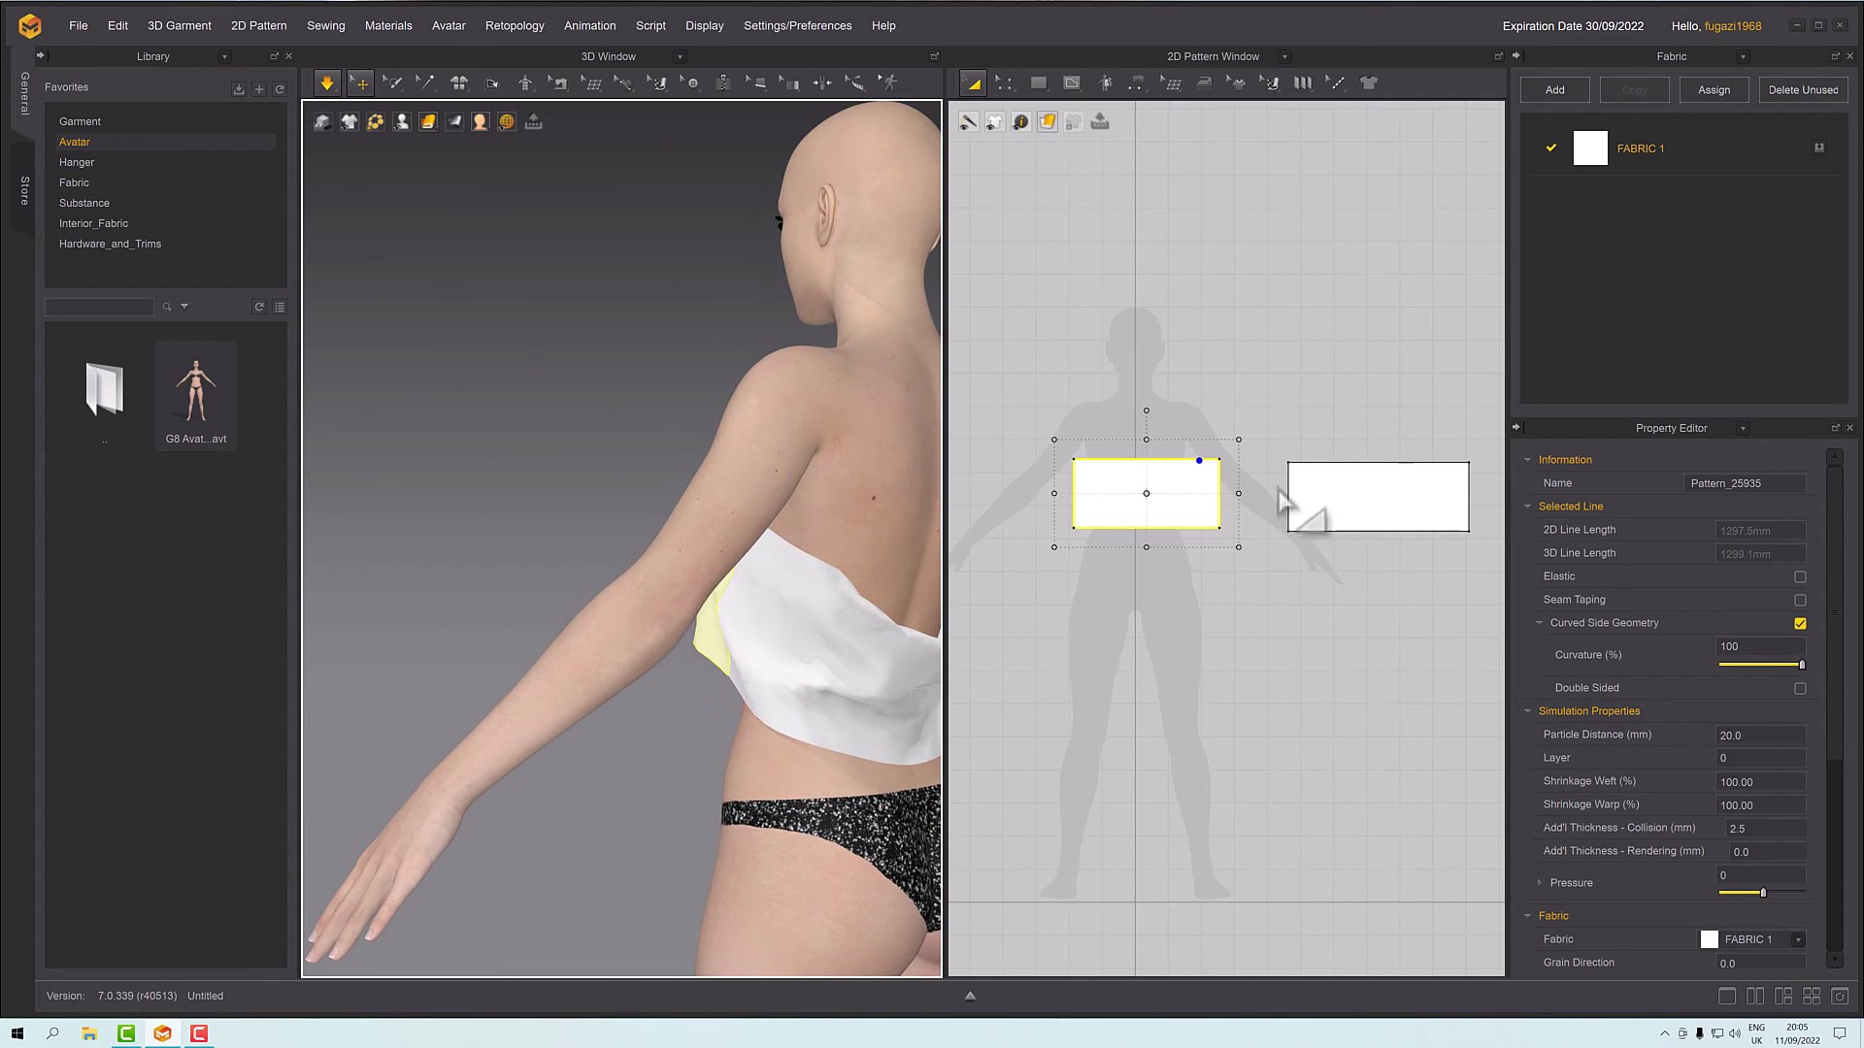
# - Narrow the back panel pattern slightly, leaving its edge at 1355.5 mm
pyautogui.click(1358, 504)
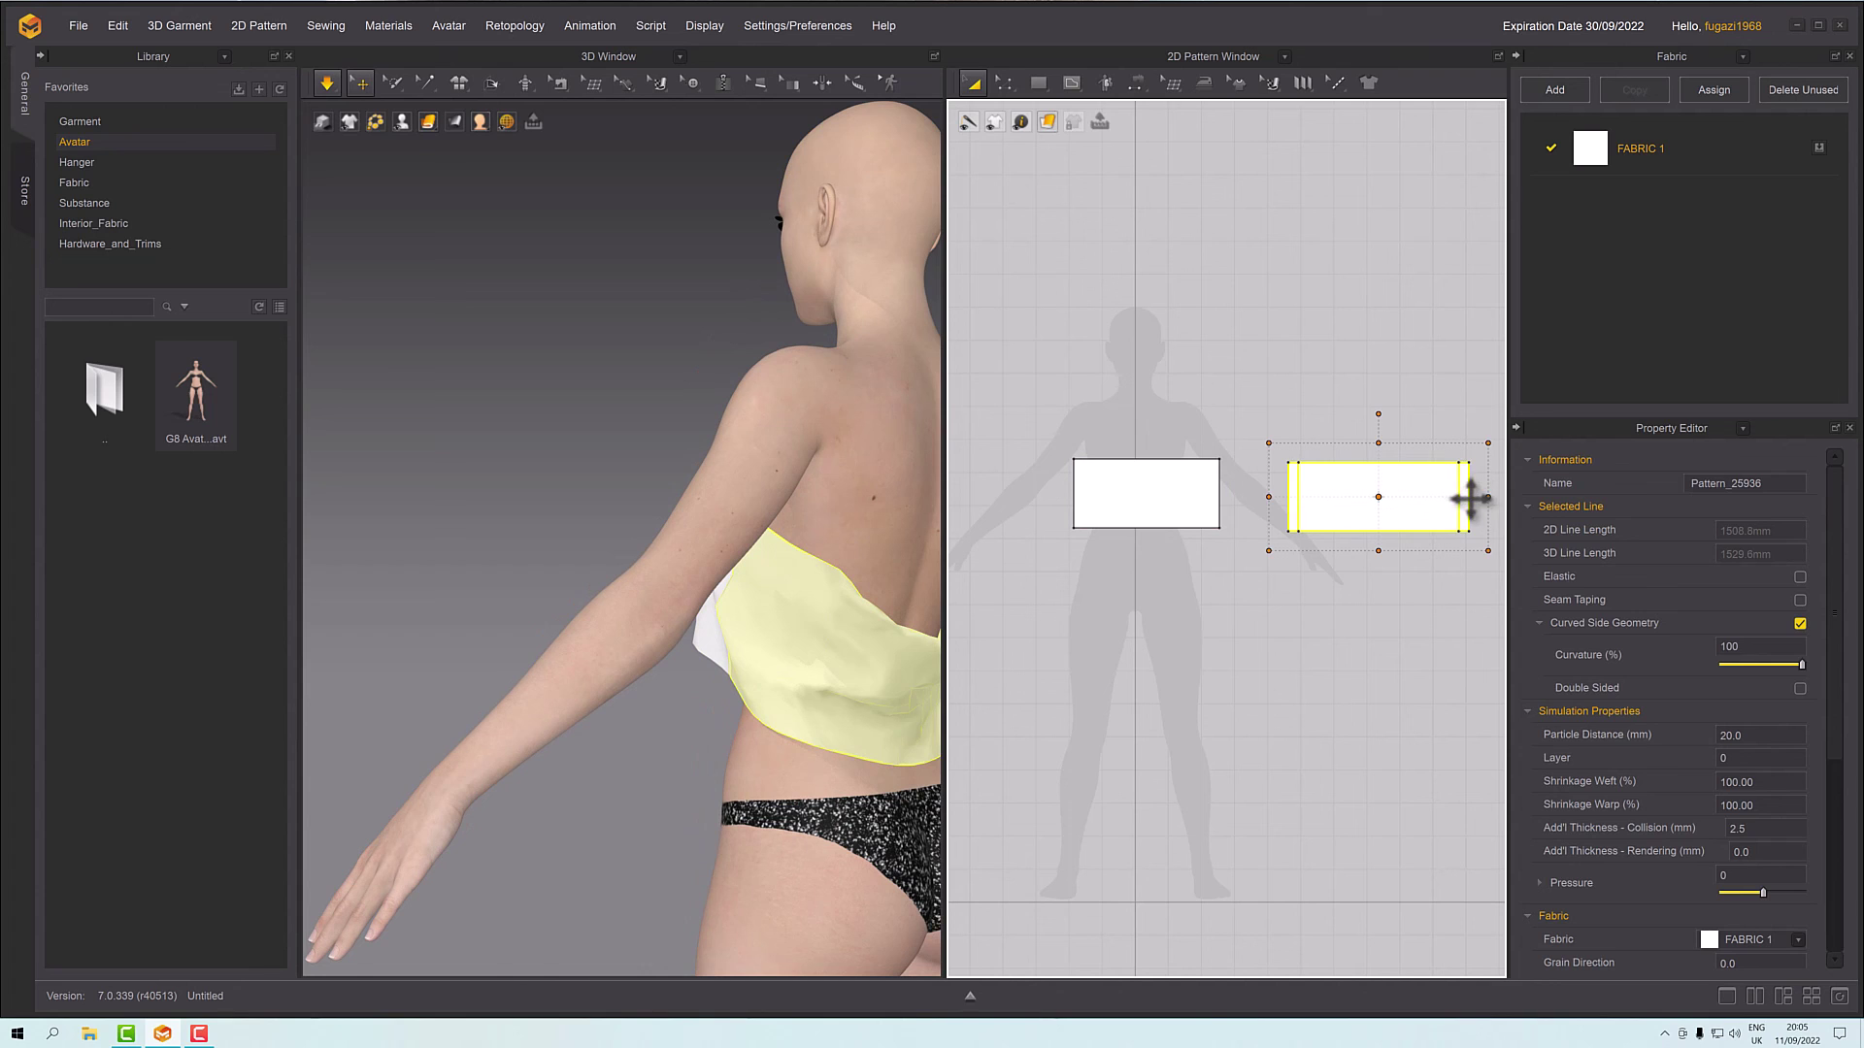
pyautogui.moveTo(1469, 498); pyautogui.dragTo(1459, 498)
pyautogui.moveTo(832, 562)
pyautogui.mouseDown(button='right')
pyautogui.moveTo(923, 573)
pyautogui.moveTo(753, 597)
pyautogui.moveTo(817, 562)
pyautogui.mouseUp(button='right')
pyautogui.click(728, 536)
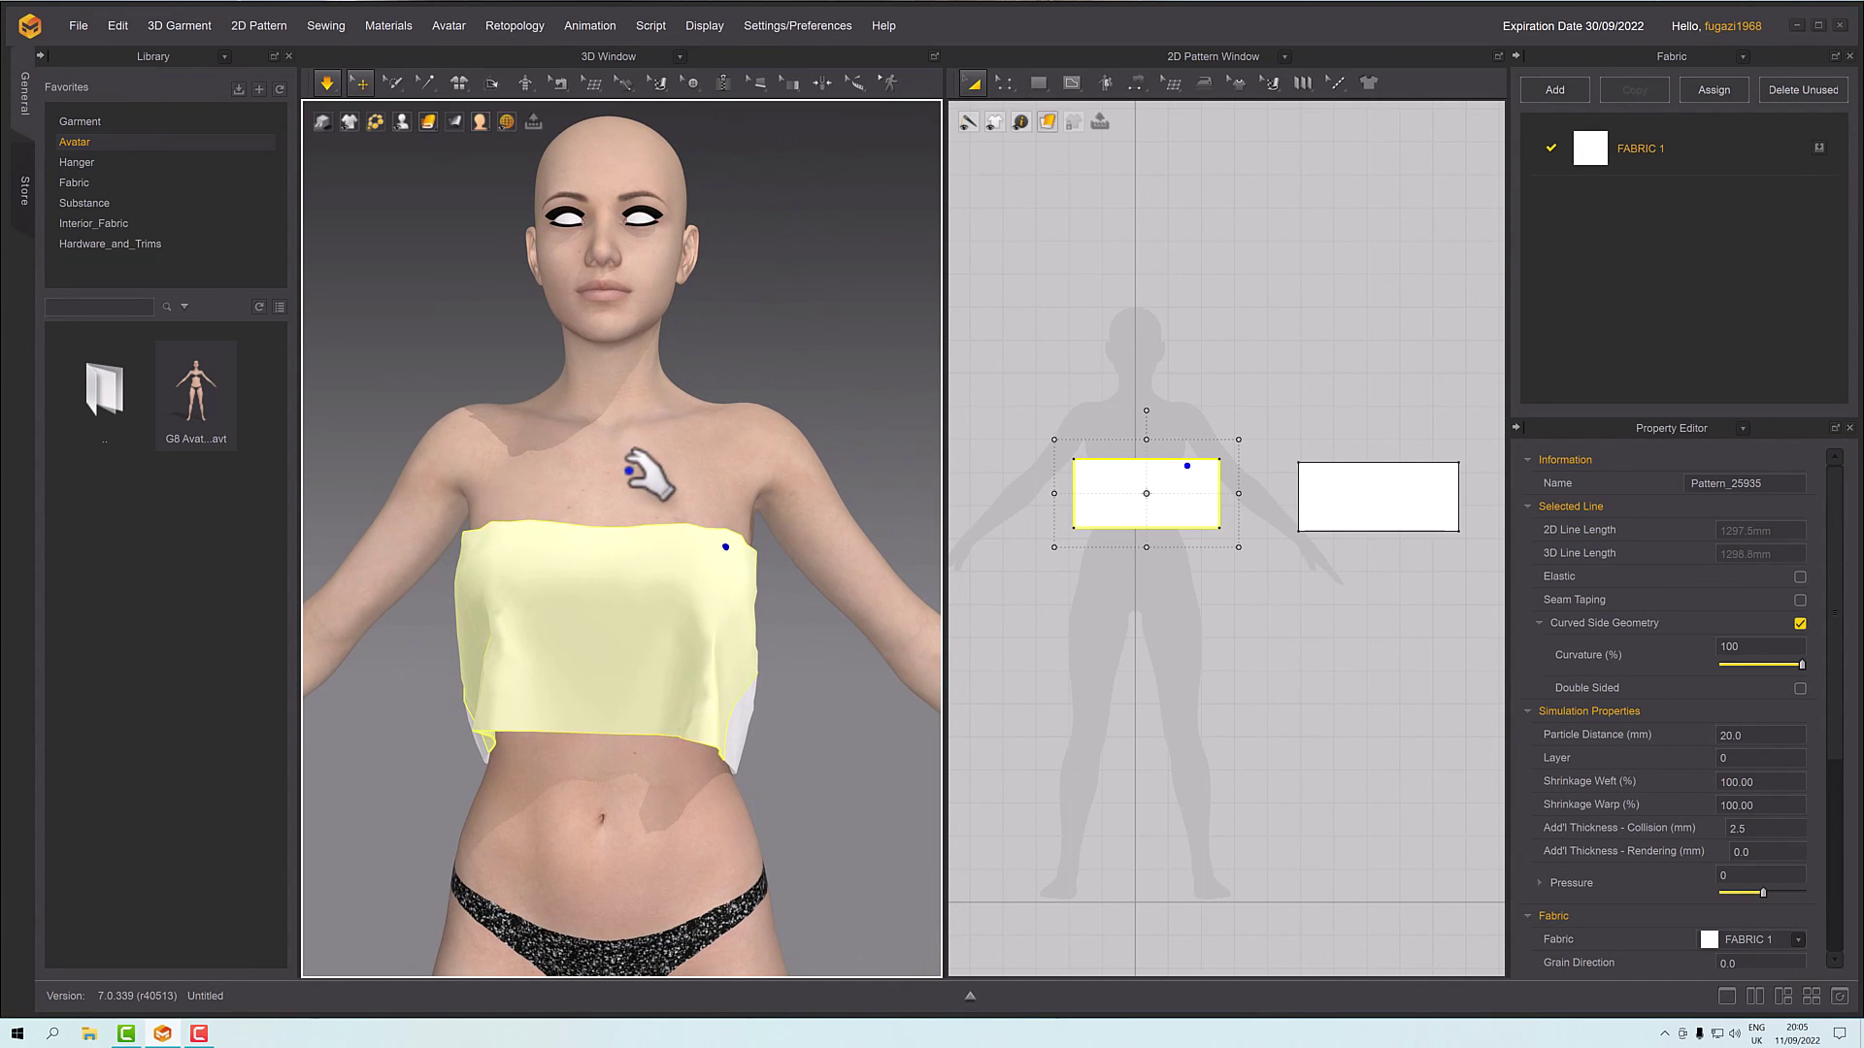